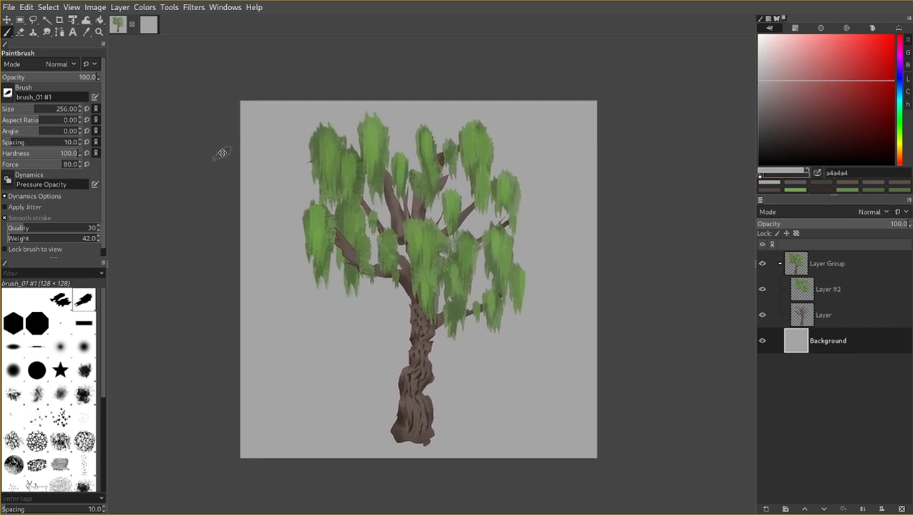
left_click(153, 29)
left_click(123, 28)
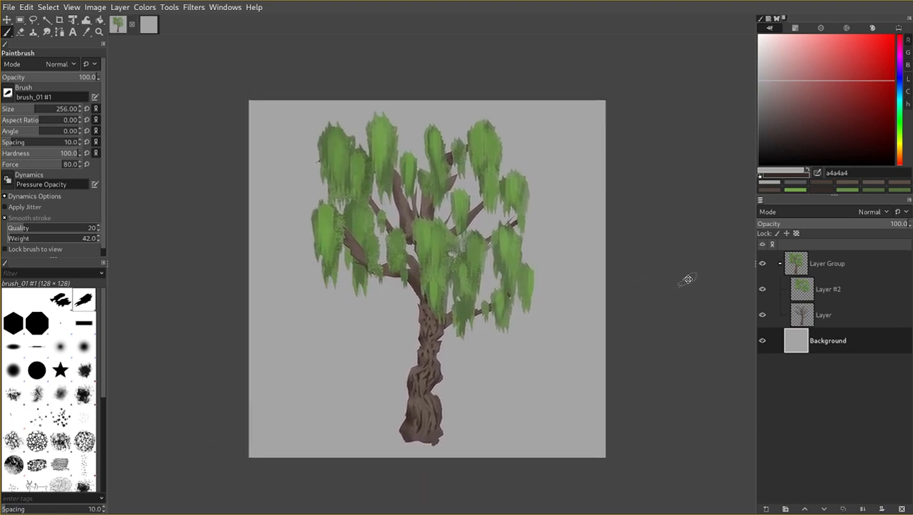
mouse_move(440, 306)
left_mouse_down()
mouse_move(443, 324)
mouse_move(384, 323)
mouse_move(483, 318)
mouse_move(459, 336)
mouse_move(454, 329)
mouse_move(446, 358)
mouse_move(461, 368)
mouse_move(467, 313)
mouse_move(465, 360)
mouse_move(460, 343)
mouse_move(458, 357)
mouse_move(418, 353)
mouse_move(483, 361)
mouse_move(438, 366)
mouse_move(494, 369)
mouse_move(478, 356)
mouse_move(428, 369)
mouse_move(488, 365)
mouse_move(483, 391)
mouse_move(456, 399)
mouse_move(465, 397)
mouse_move(461, 387)
mouse_move(440, 385)
mouse_move(455, 387)
left_mouse_up()
key("bracketleft")
key("bracketleft")
key("bracketright")
left_click(146, 30)
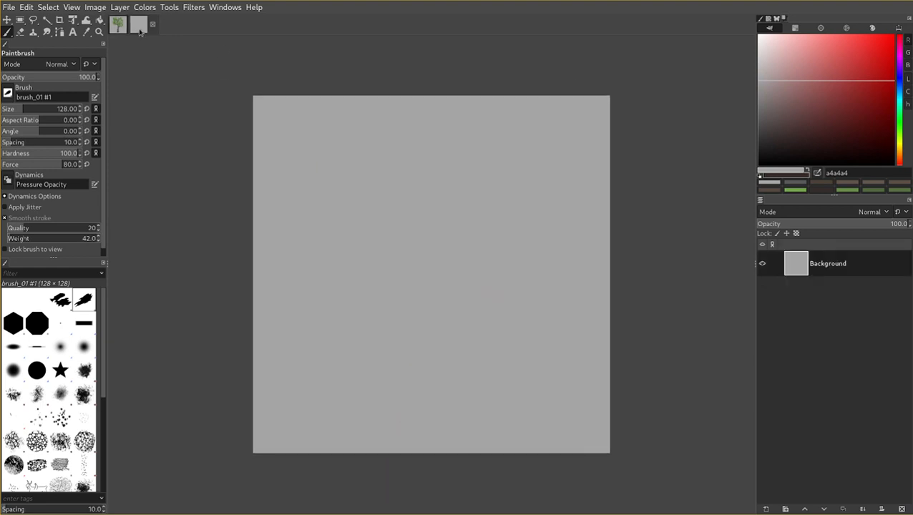
left_click(115, 30)
mouse_move(458, 306)
left_mouse_down()
mouse_move(496, 319)
mouse_move(444, 325)
mouse_move(455, 325)
mouse_move(459, 301)
mouse_move(485, 323)
mouse_move(452, 314)
mouse_move(461, 297)
mouse_move(483, 377)
mouse_move(465, 375)
mouse_move(467, 383)
left_mouse_up()
key("bracketleft")
key("bracketright")
key("bracketright")
mouse_move(537, 354)
left_mouse_down()
mouse_move(563, 351)
mouse_move(513, 356)
mouse_move(530, 349)
left_mouse_up()
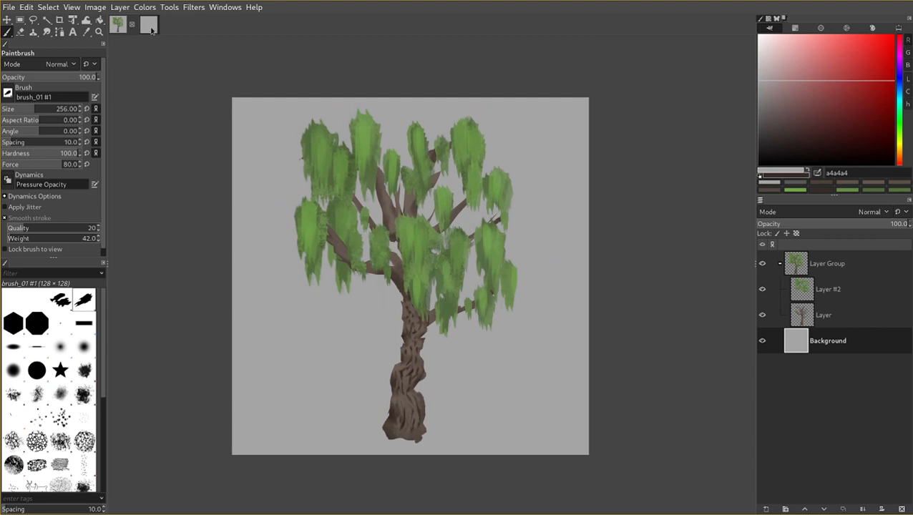
left_click(151, 31)
left_click(120, 27)
key("bracketleft")
key("bracketleft")
key("bracketright")
key("bracketright")
key("bracketleft")
key("bracketright")
mouse_move(329, 213)
left_mouse_down()
mouse_move(366, 223)
mouse_move(359, 200)
mouse_move(325, 209)
left_mouse_up()
left_click(149, 25)
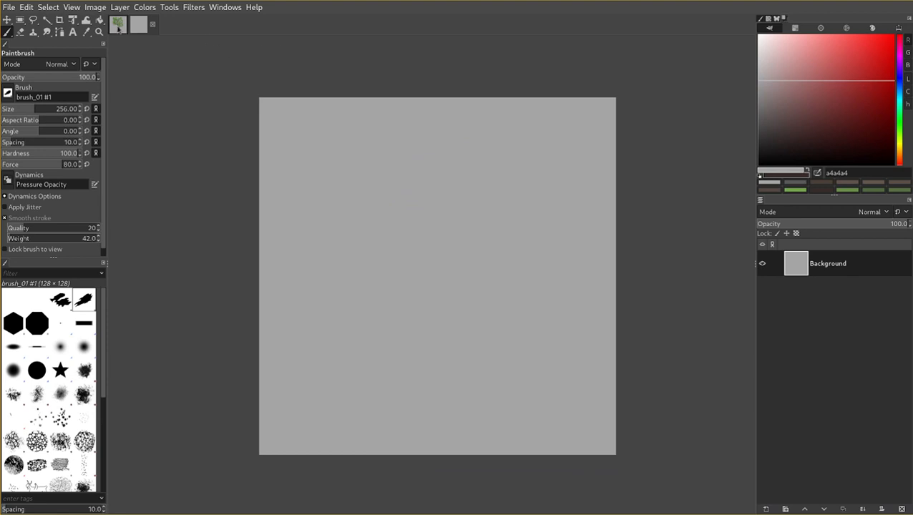
left_click(118, 29)
left_click_drag(408, 233, 381, 223)
Try a large brush stroke on the blank gray image in a brown sampled from the tree trunk, and undo it.
key("bracketleft")
key("bracketleft")
left_click(392, 320, "ctrl")
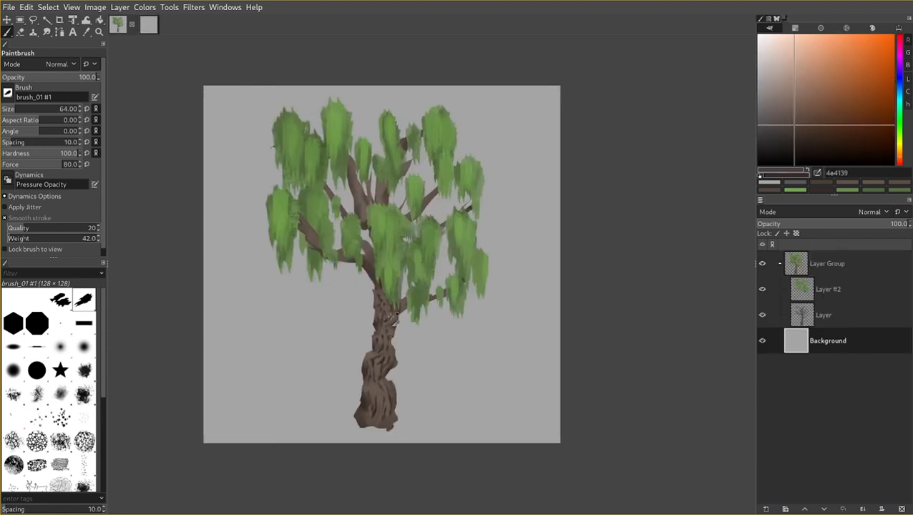
left_click(150, 26)
key("bracketright")
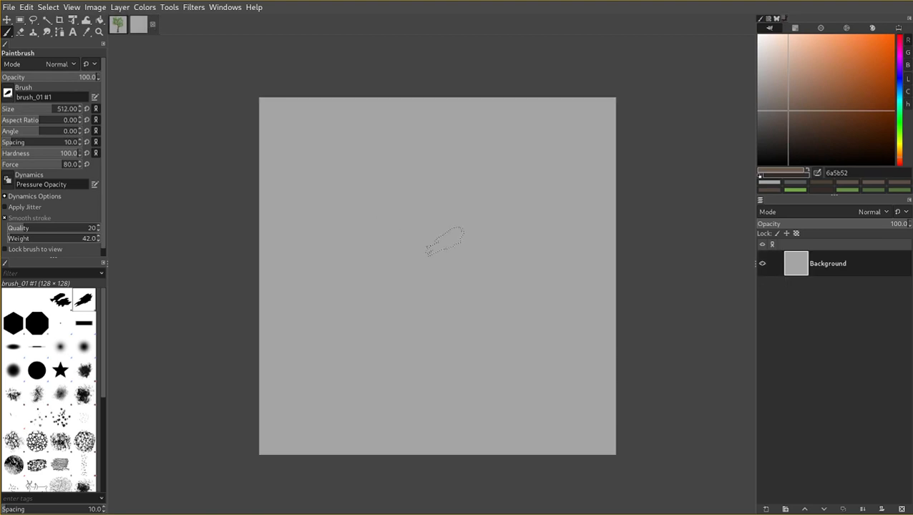
left_click_drag(443, 242, 412, 251)
key("bracketright")
key("ctrl+z")
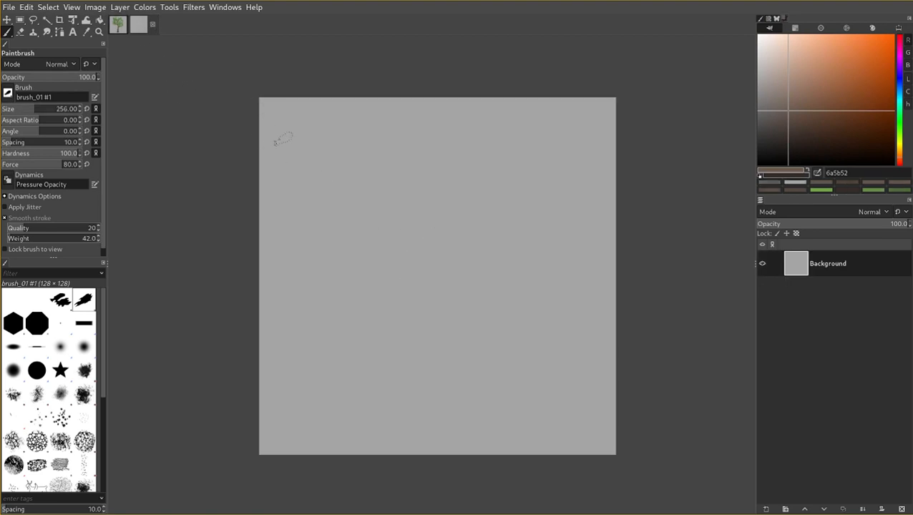
In the tree image, hide the Background layer and the Layer #2 foliage so only the trunk layer shows.
left_click(117, 21)
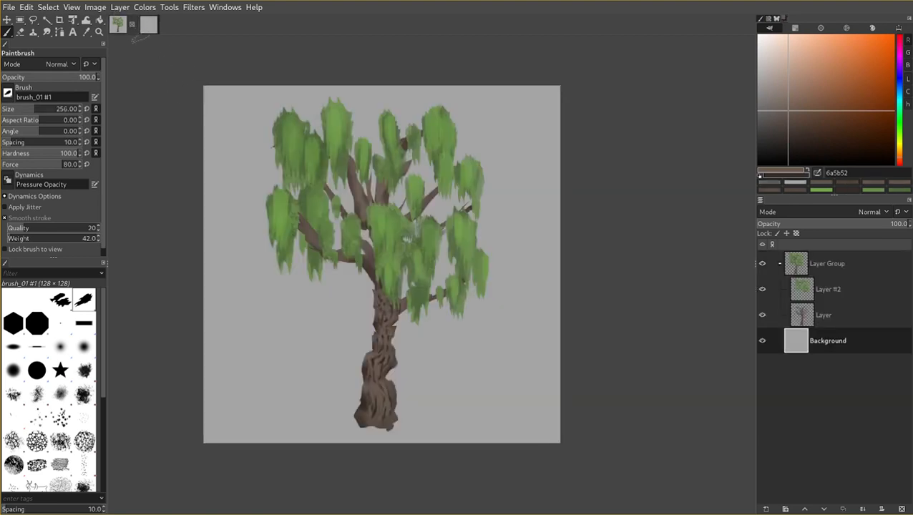
left_click_drag(140, 41, 185, 61)
left_click(762, 342)
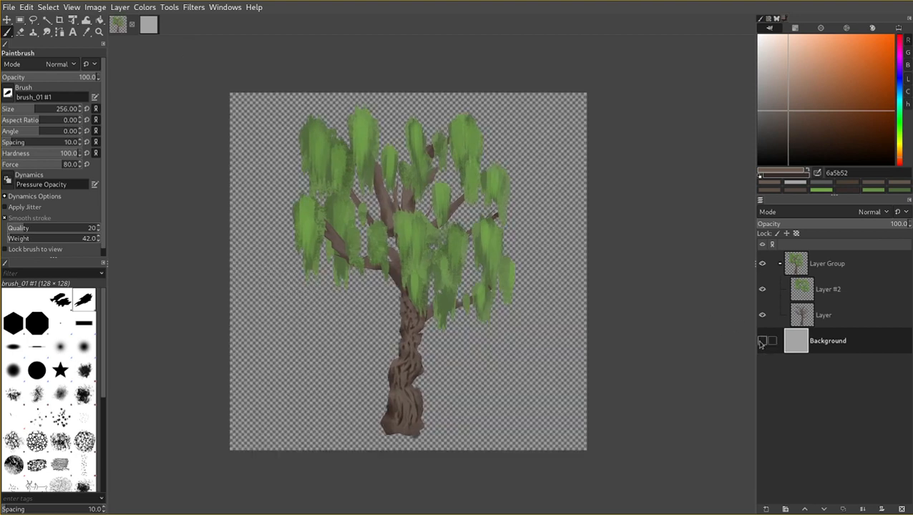
left_click(763, 342)
left_click(763, 342)
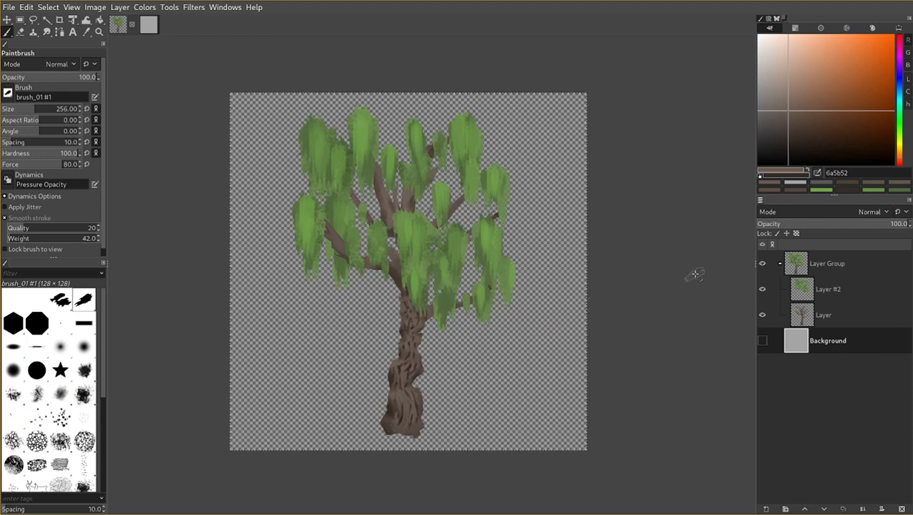
left_click(762, 289)
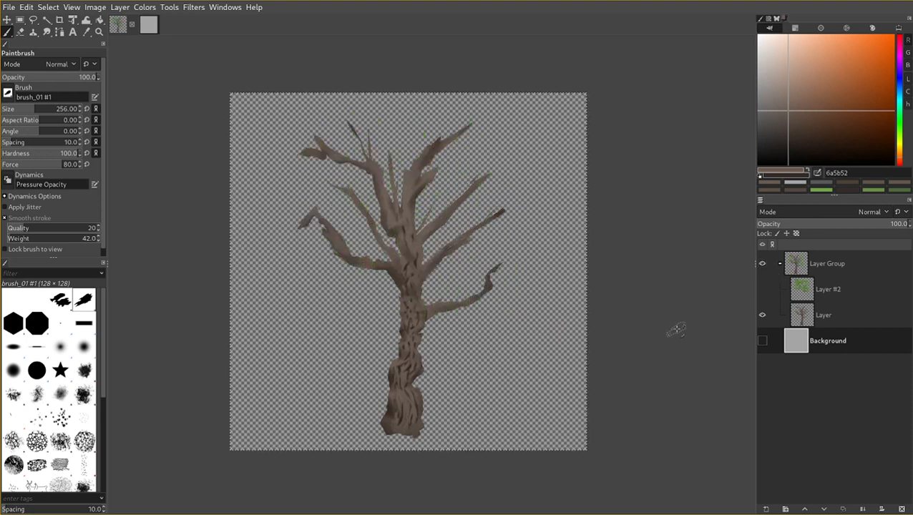
key("ctrl+c")
key("ctrl+shift+v")
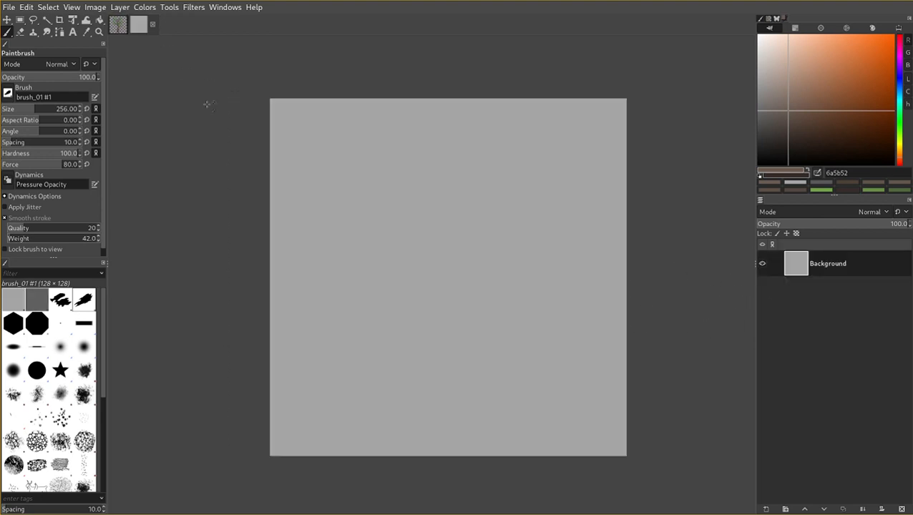
key("ctrl+v")
left_click(766, 509)
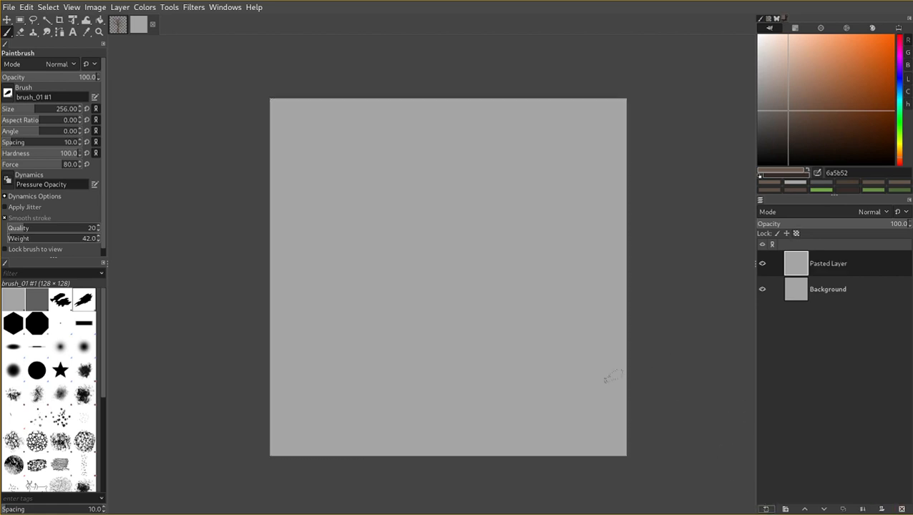
key("ctrl+v")
key("ctrl+z")
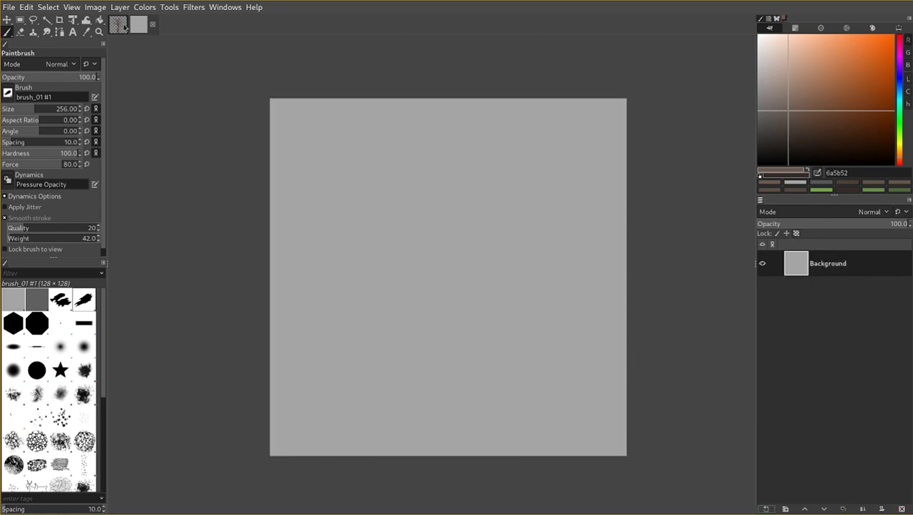
Copy the trunk from the layer named Layer and paste it into the blank gray image as a new layer.
left_click(120, 27)
left_click(819, 320)
key("ctrl+c")
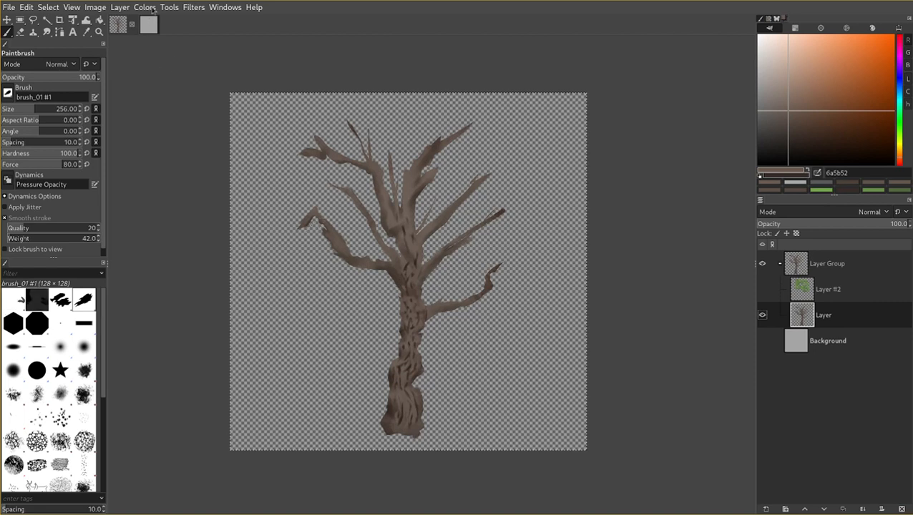
left_click(138, 24)
key("ctrl+v")
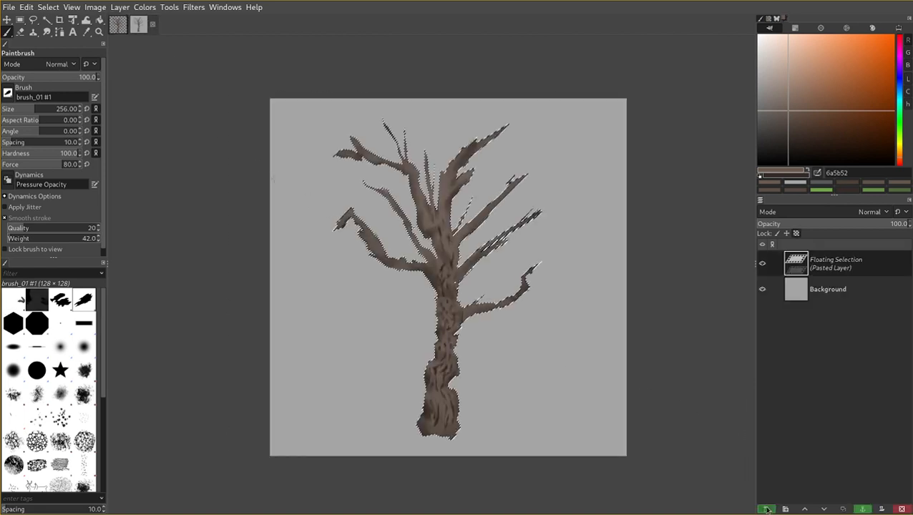
left_click(766, 509)
Show only the Layer #2 foliage, copy it and paste it as a new layer above the trunk in the gray image.
left_click(117, 31)
left_click(812, 294)
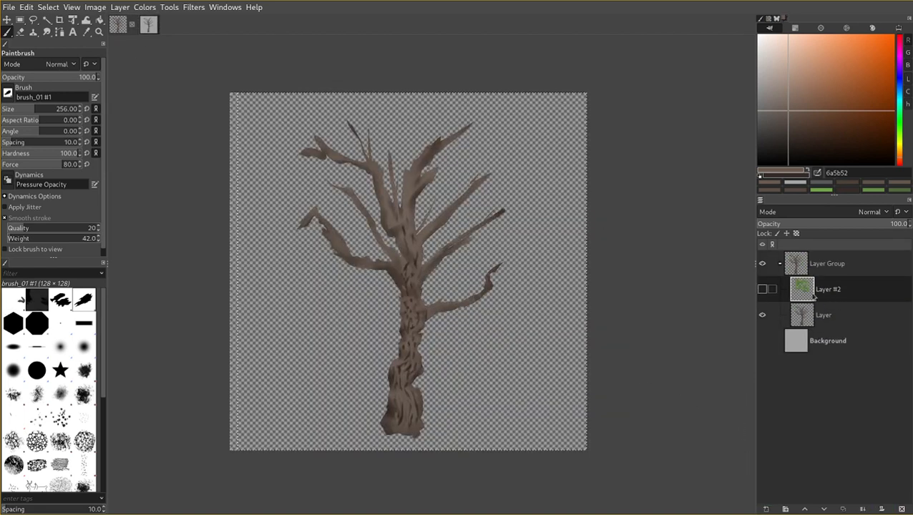
left_click(762, 291)
left_click(762, 315)
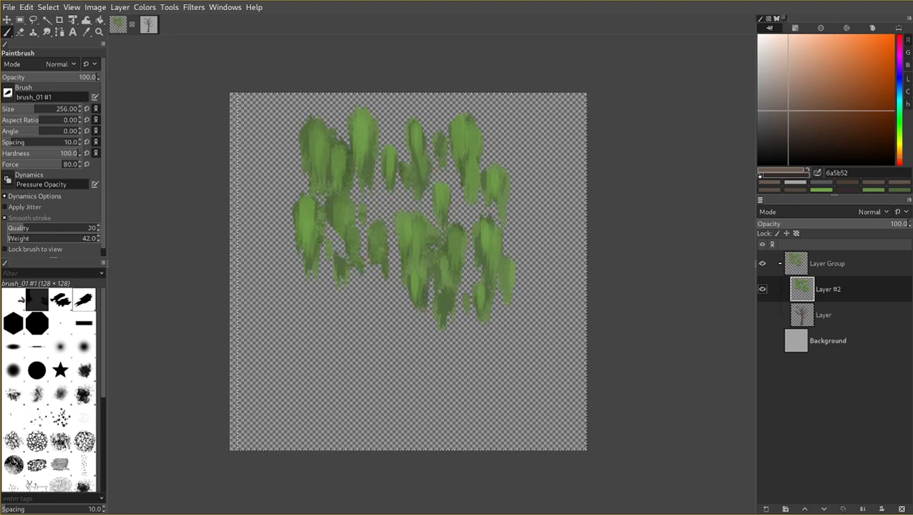
key("ctrl+c")
left_click(148, 25)
key("ctrl+v")
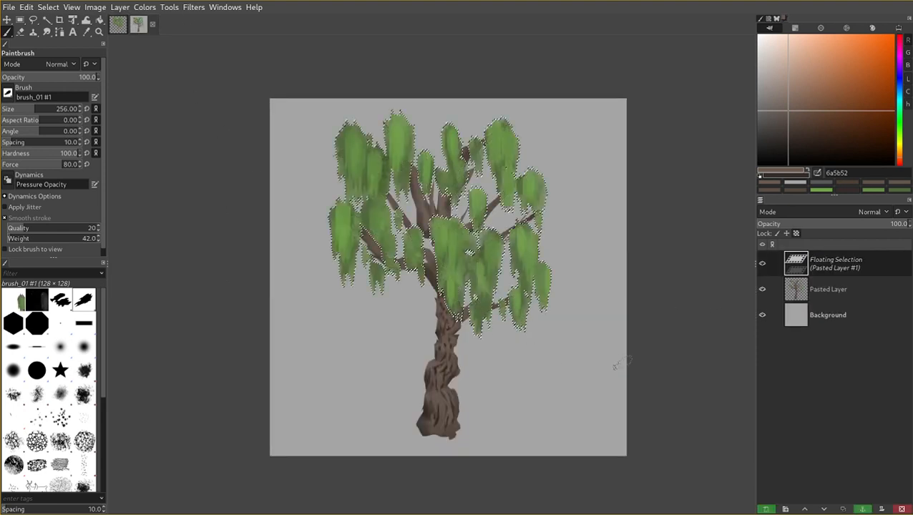
left_click(766, 508)
Close the original tree image and check the duplicated tree on the full canvas.
left_click(118, 24)
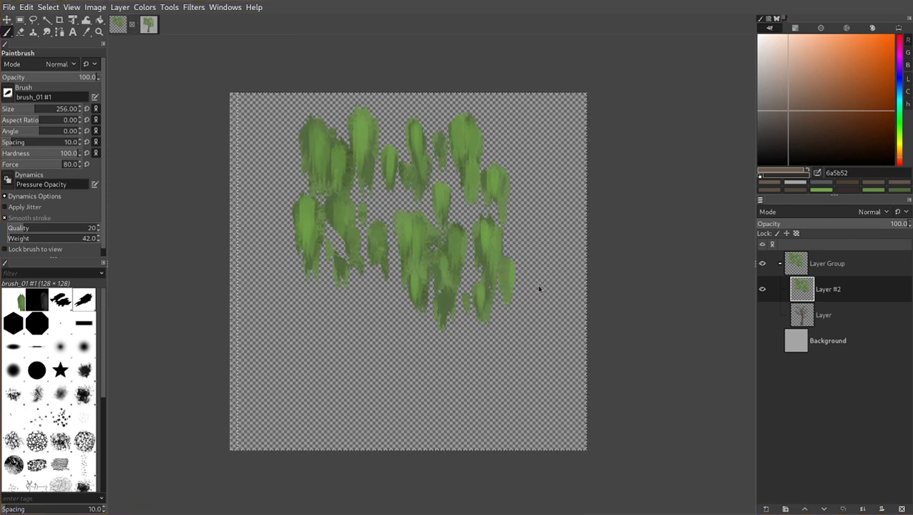
key("ctrl+w")
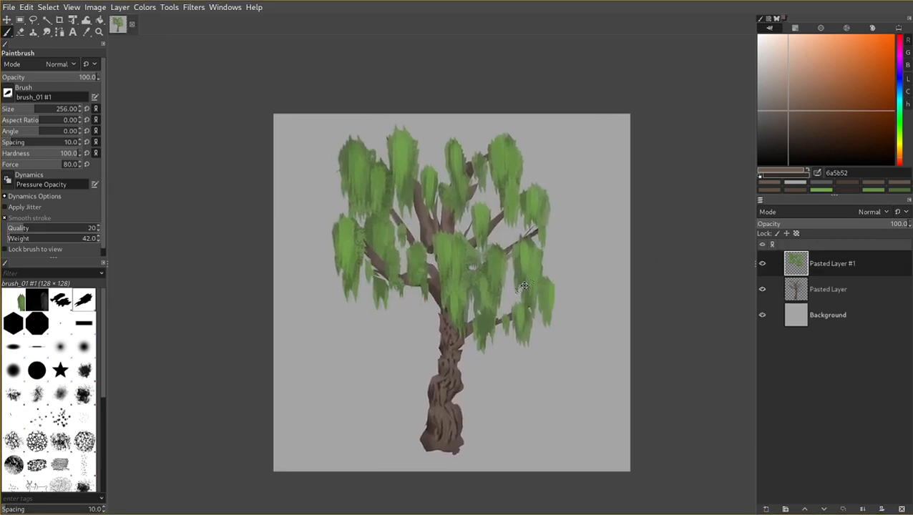
scroll(523, 287, "up", 3)
scroll(524, 287, "down", 2)
key("Tab")
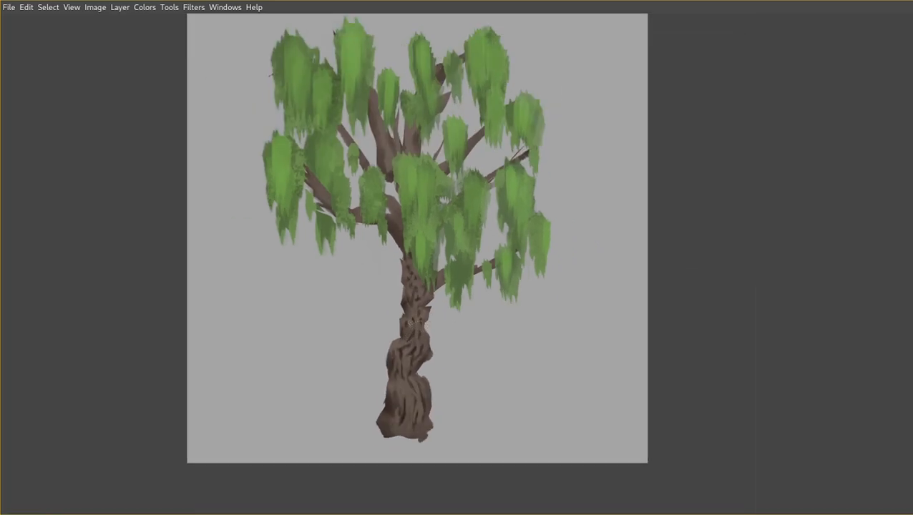
key("Tab")
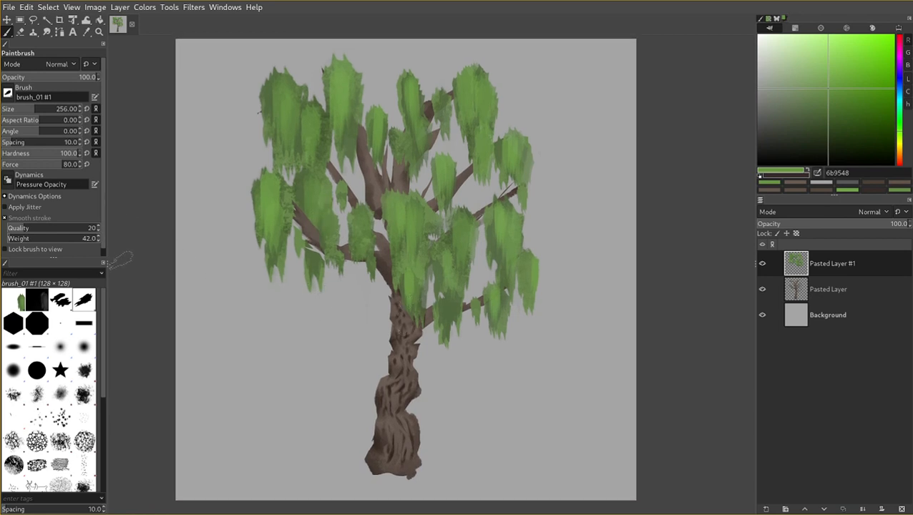
Hide the foliage on Pasted Layer #1 and choose the Chalk 03 brush.
left_click(762, 263)
key("f")
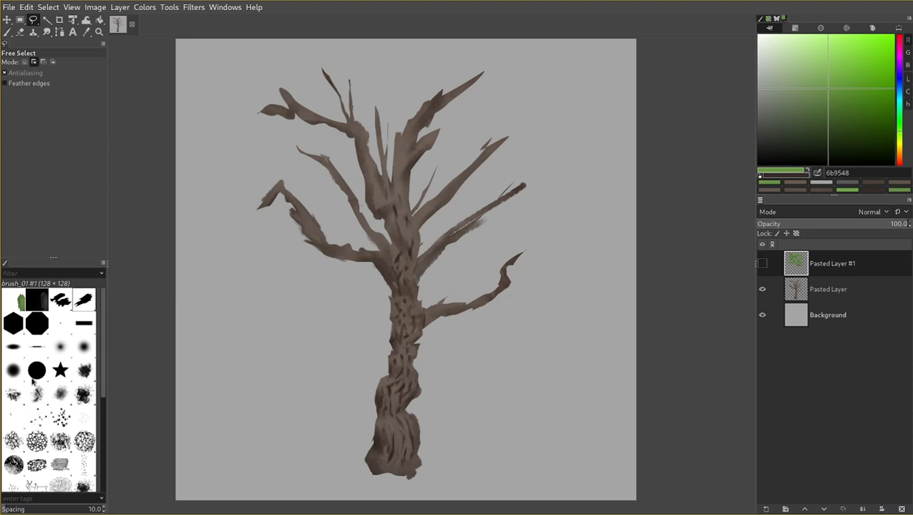
left_click(14, 463)
key("Tab")
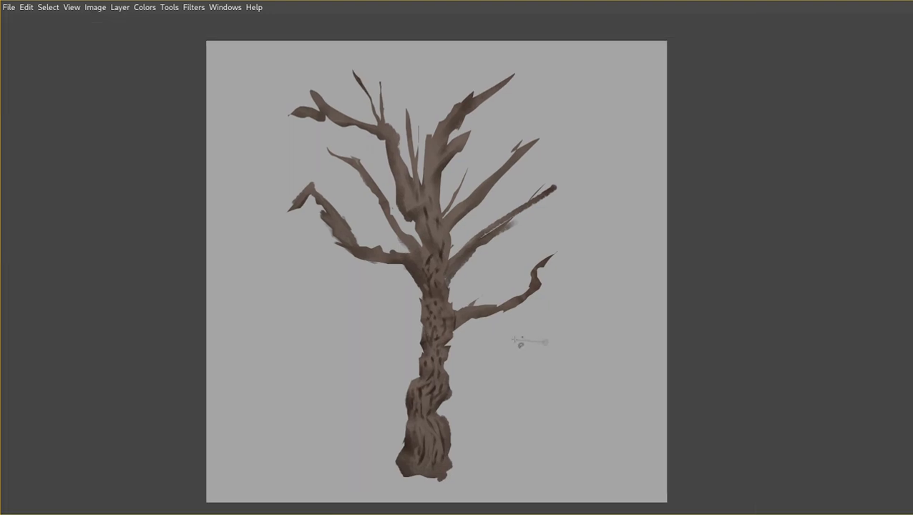
Lasso the lowest branch on the left side of the trunk on Pasted Layer, delete it and clear the selection.
left_click_drag(475, 344, 419, 364)
scroll(455, 325, "down", 1)
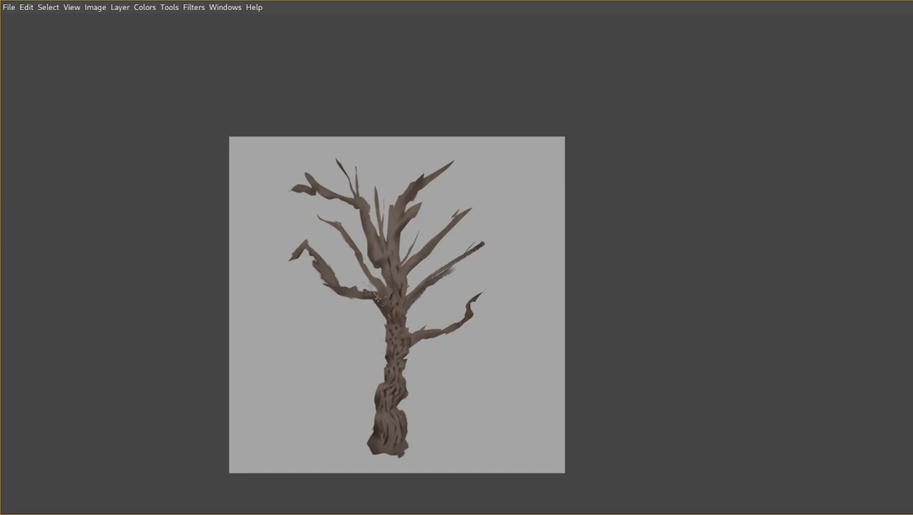
left_click_drag(266, 274, 301, 222)
key("Tab")
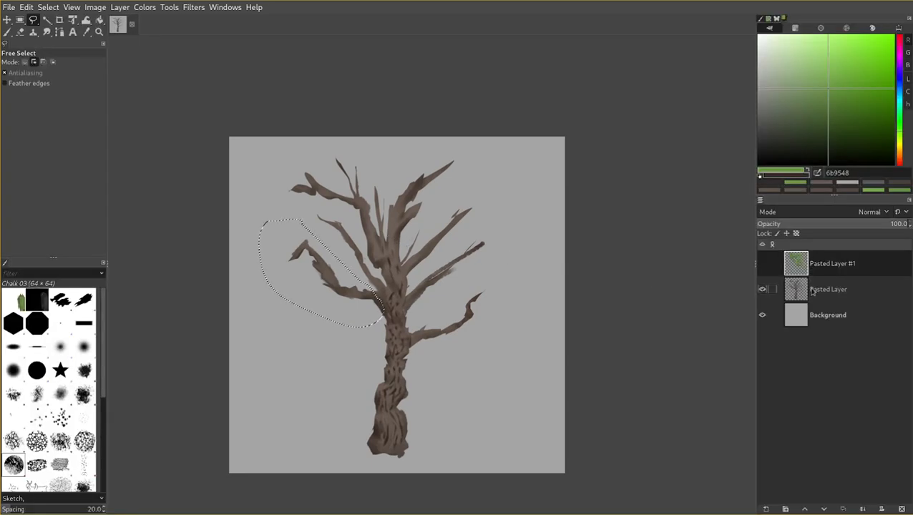
key("Tab")
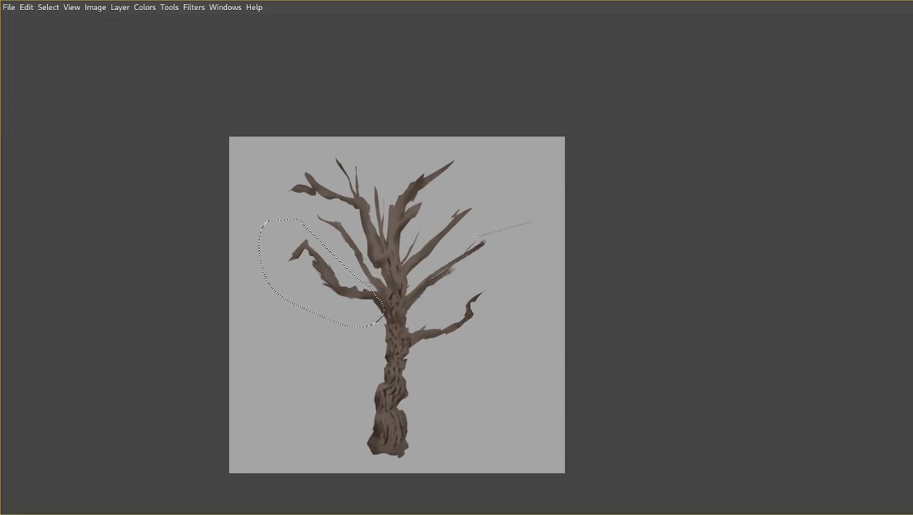
left_click_drag(384, 246, 355, 243)
key("Tab")
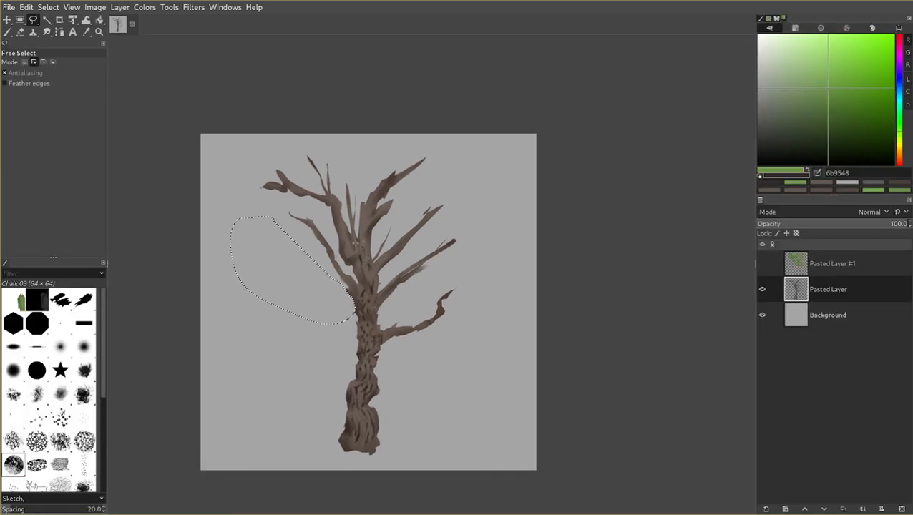
key("Tab")
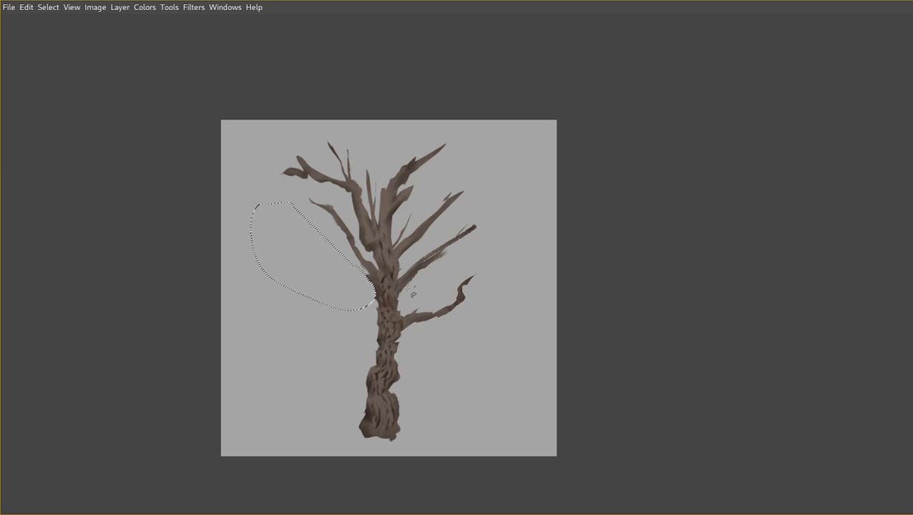
key("ctrl+shift+a")
Add a solid brown pointed shape along the left side of the middle trunk using freehand selections.
mouse_move(370, 373)
left_mouse_down()
mouse_move(353, 327)
mouse_move(362, 369)
left_mouse_up()
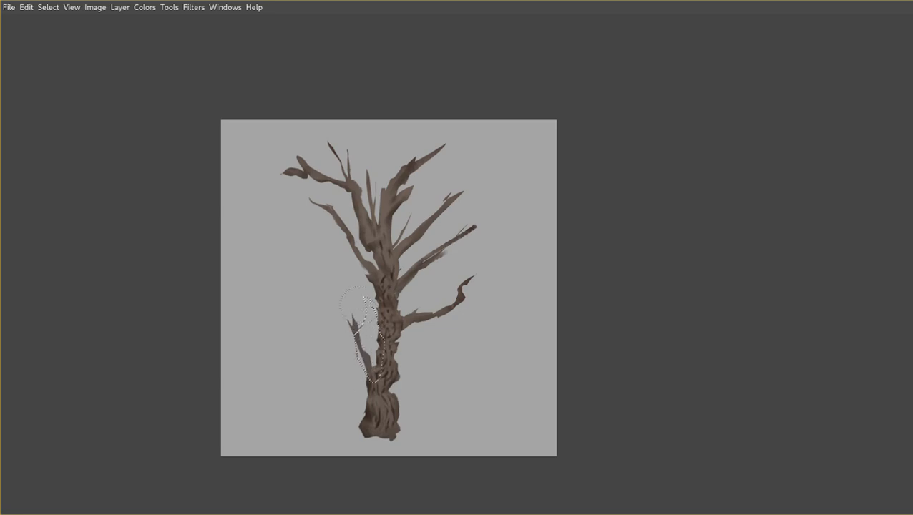
mouse_move(361, 314)
left_mouse_down()
mouse_move(368, 355)
mouse_move(341, 309)
mouse_move(352, 314)
left_mouse_up()
key("Delete")
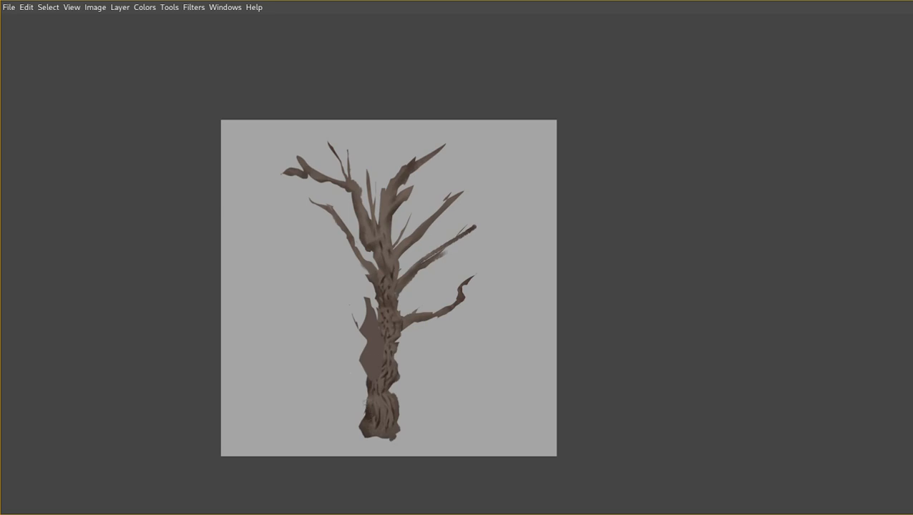
Refine the outline of the new shape on the trunk's left side and shade its edge with dark brown strokes.
left_click_drag(363, 362, 362, 396)
key("Delete")
left_click_drag(362, 354, 368, 376)
left_click_drag(375, 317, 363, 327)
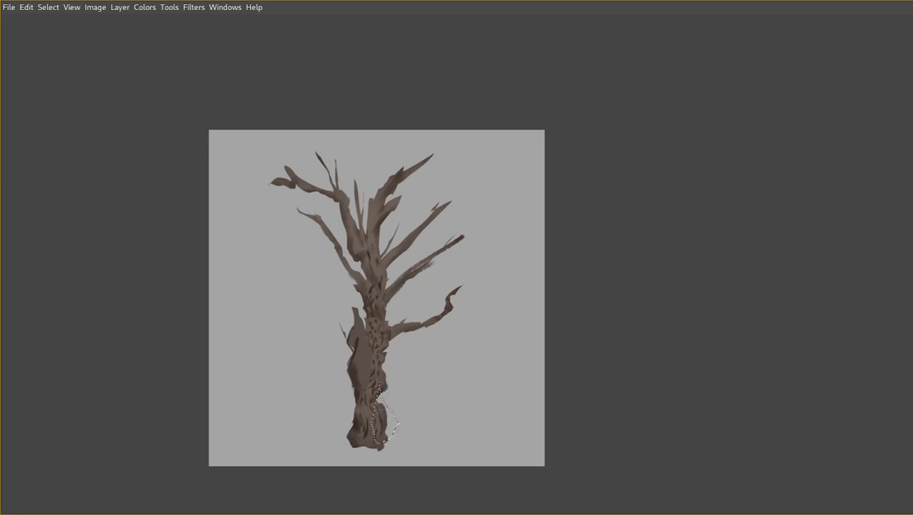
Fill the lassoed root flare at the trunk's lower right with brown, deselect it and shade it with dark strokes.
key("ctrl+comma")
key("ctrl+shift+a")
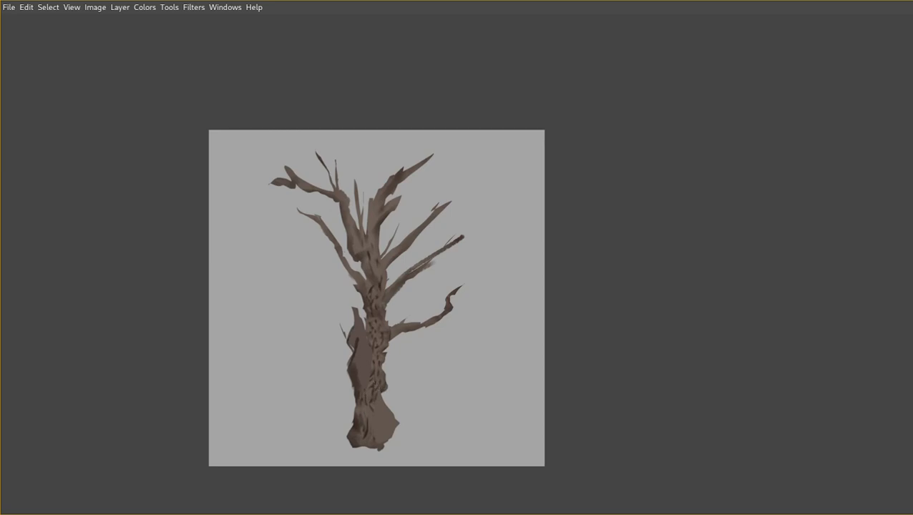
mouse_move(377, 443)
left_mouse_down()
mouse_move(405, 424)
mouse_move(398, 428)
left_mouse_up()
left_click_drag(400, 427, 389, 437)
left_click_drag(374, 397, 375, 433)
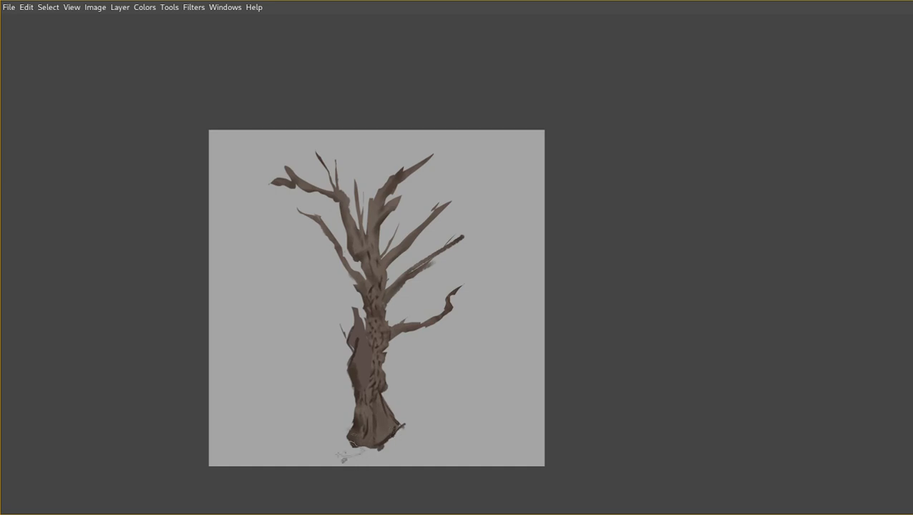
Clean up the trunk's lower-left root edge and paint bark strokes over the solid brown shape along the middle trunk.
mouse_move(346, 438)
left_mouse_down()
mouse_move(357, 447)
mouse_move(354, 411)
mouse_move(360, 454)
left_mouse_up()
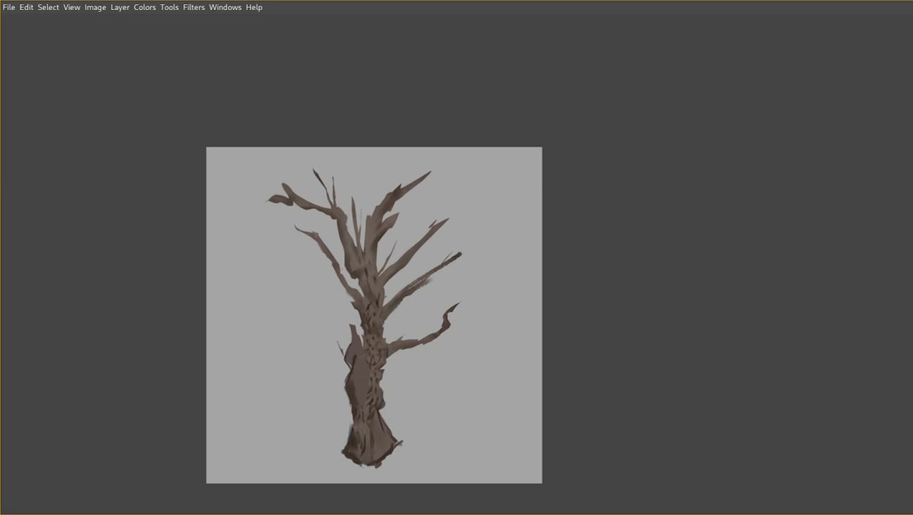
left_click_drag(362, 359, 359, 401)
left_click_drag(368, 361, 361, 403)
mouse_move(362, 360)
left_mouse_down()
mouse_move(360, 384)
mouse_move(357, 363)
left_mouse_up()
left_click_drag(356, 318, 367, 355)
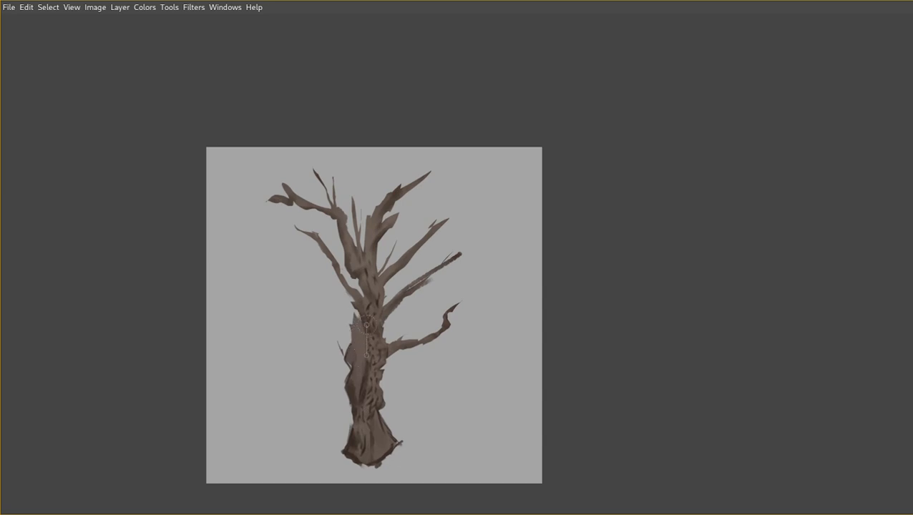
left_click_drag(351, 310, 366, 347)
Clear the selection and deepen the bark shading on the left side of the middle trunk.
key("ctrl+a")
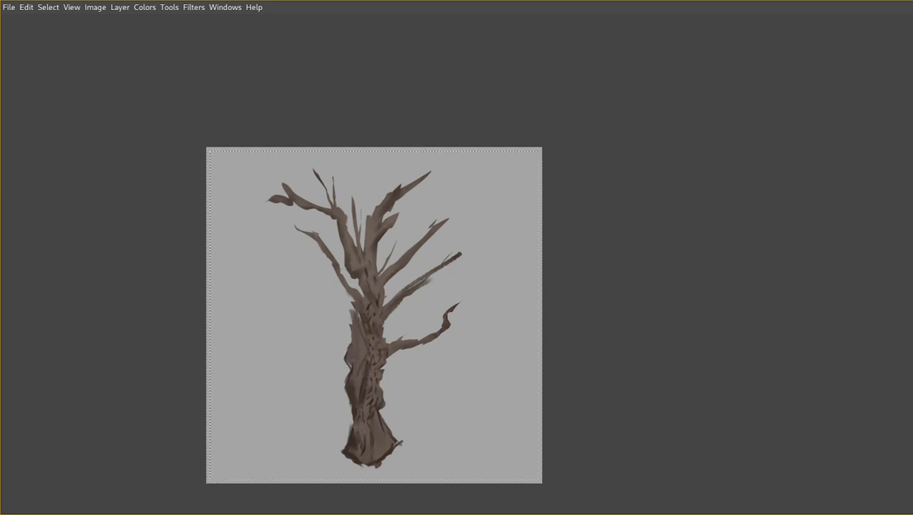
key("ctrl+shift+a")
left_click_drag(353, 355, 357, 376)
mouse_move(357, 341)
left_mouse_down()
mouse_move(356, 372)
mouse_move(348, 375)
left_mouse_up()
left_click_drag(374, 315, 337, 299)
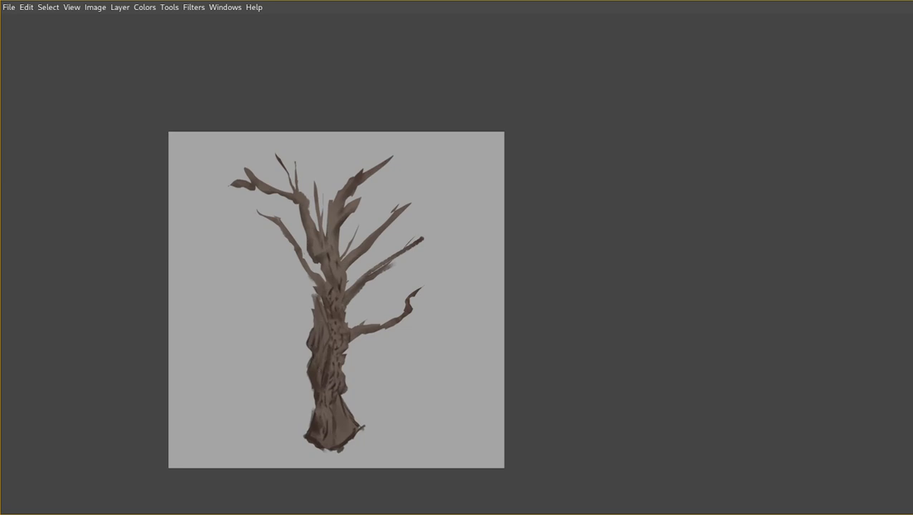
scroll(320, 330, "up", 1)
left_click_drag(322, 330, 293, 323)
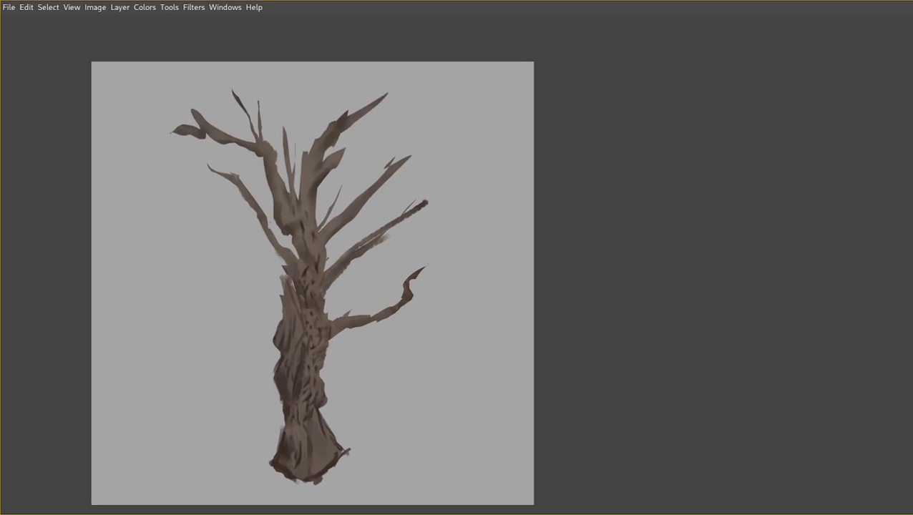
Carve a notch into the trunk's right edge above the root flare and round out the bulge beneath it.
mouse_move(326, 372)
left_mouse_down()
mouse_move(315, 373)
mouse_move(327, 354)
left_mouse_up()
left_click_drag(336, 391, 328, 410)
left_click_drag(328, 411, 345, 390)
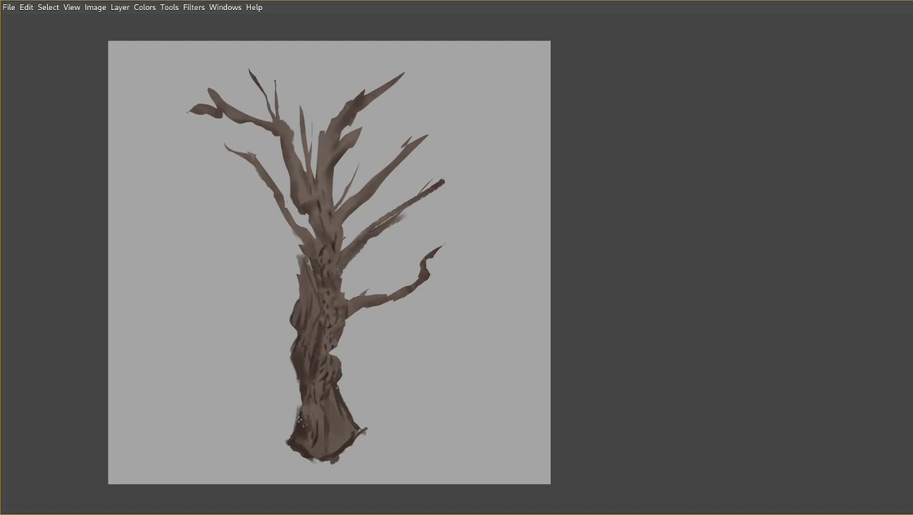
Widen the left root flare with a freehand selection, deselect it and shade the flare with bark strokes.
mouse_move(300, 398)
left_mouse_down()
mouse_move(289, 420)
mouse_move(299, 444)
mouse_move(293, 410)
left_mouse_up()
key("p")
key("ctrl+shift+a")
mouse_move(301, 415)
left_mouse_down()
mouse_move(294, 440)
mouse_move(272, 451)
left_mouse_up()
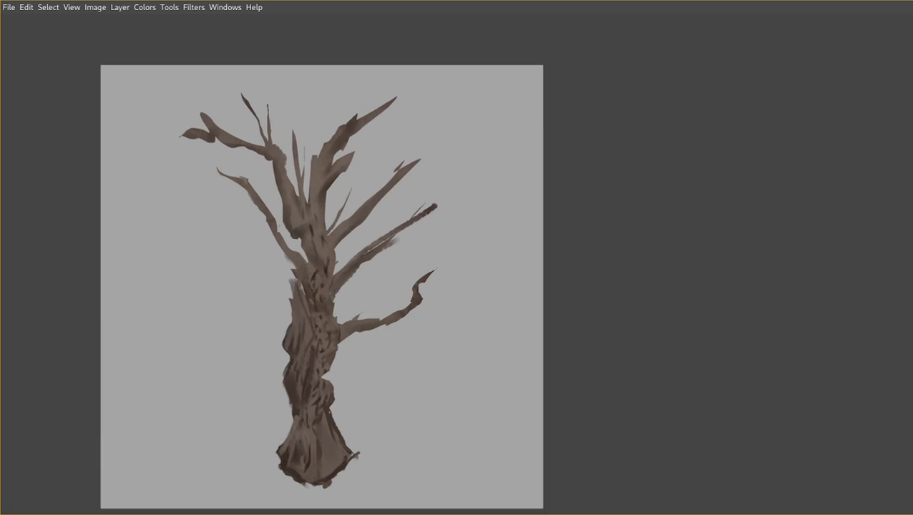
left_click_drag(281, 468, 329, 456)
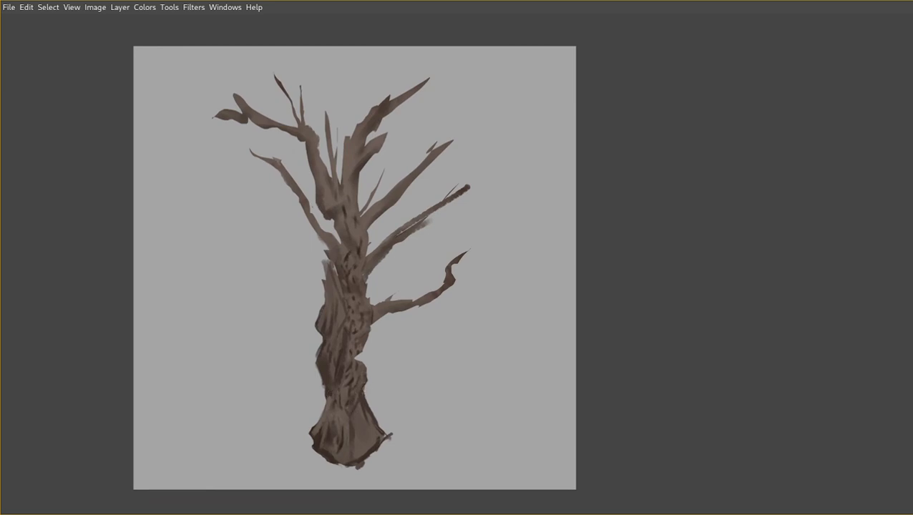
Darken the lower trunk above the root flare and add a pointed brown knob on its right side at the notch.
left_click_drag(363, 388, 343, 417)
left_click_drag(369, 365, 342, 364)
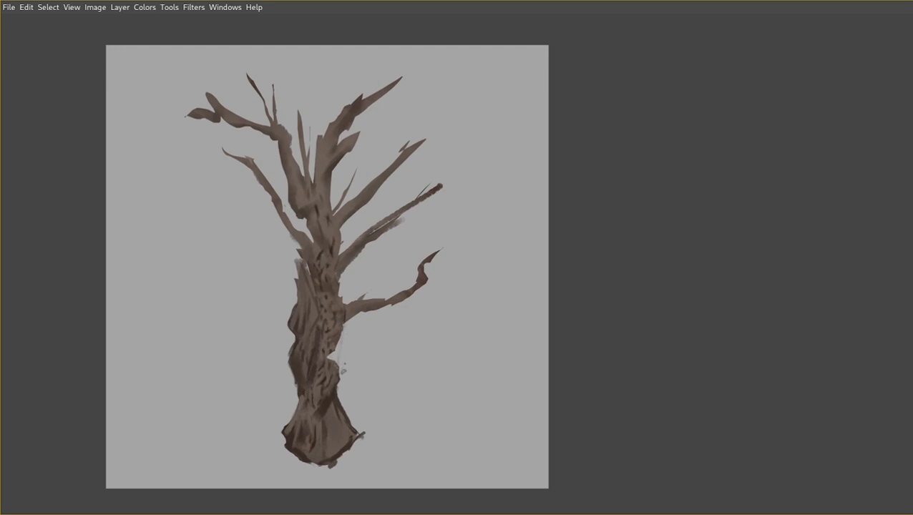
mouse_move(302, 314)
left_mouse_down()
mouse_move(360, 372)
mouse_move(347, 385)
mouse_move(325, 381)
mouse_move(315, 366)
mouse_move(340, 364)
mouse_move(326, 361)
mouse_move(297, 374)
mouse_move(301, 402)
mouse_move(321, 354)
mouse_move(339, 375)
left_mouse_up()
key("ctrl+z")
key("ctrl+shift+a")
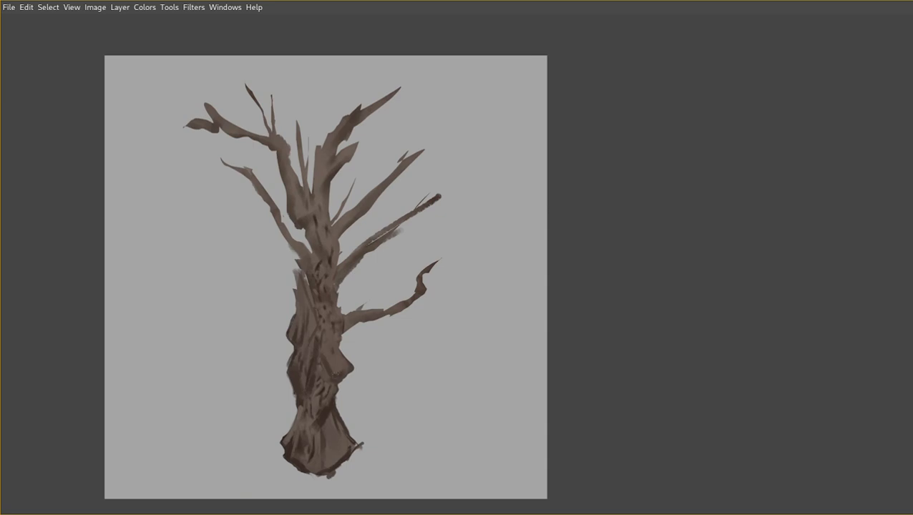
Shade the outline and underside of the knob on the trunk's right side with dark brown strokes.
mouse_move(327, 343)
left_mouse_down()
mouse_move(331, 378)
mouse_move(341, 349)
left_mouse_up()
left_click_drag(332, 406, 322, 414)
mouse_move(342, 379)
left_mouse_down()
mouse_move(310, 388)
mouse_move(320, 382)
left_mouse_up()
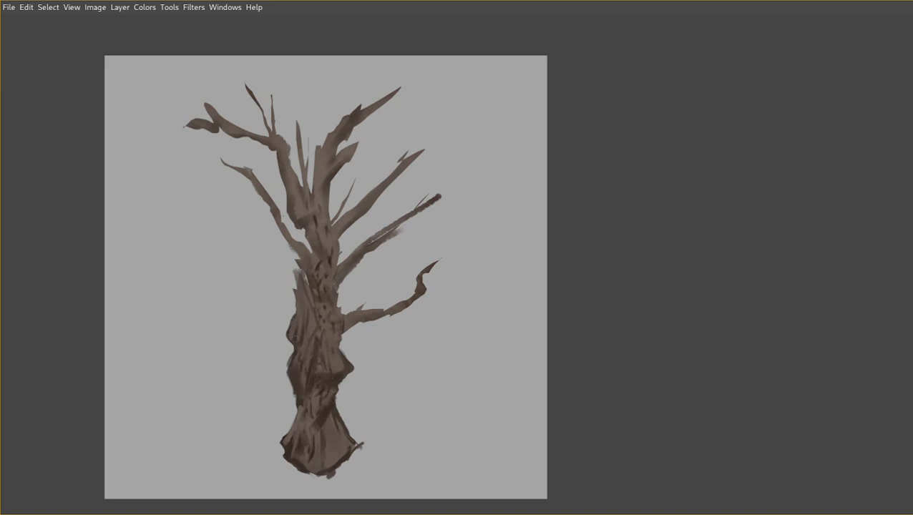
Build up dark, shaded bulges along the left edge of the middle trunk.
mouse_move(309, 343)
left_mouse_down()
mouse_move(301, 353)
mouse_move(290, 333)
left_mouse_up()
mouse_move(286, 361)
left_mouse_down()
mouse_move(285, 387)
mouse_move(300, 383)
left_mouse_up()
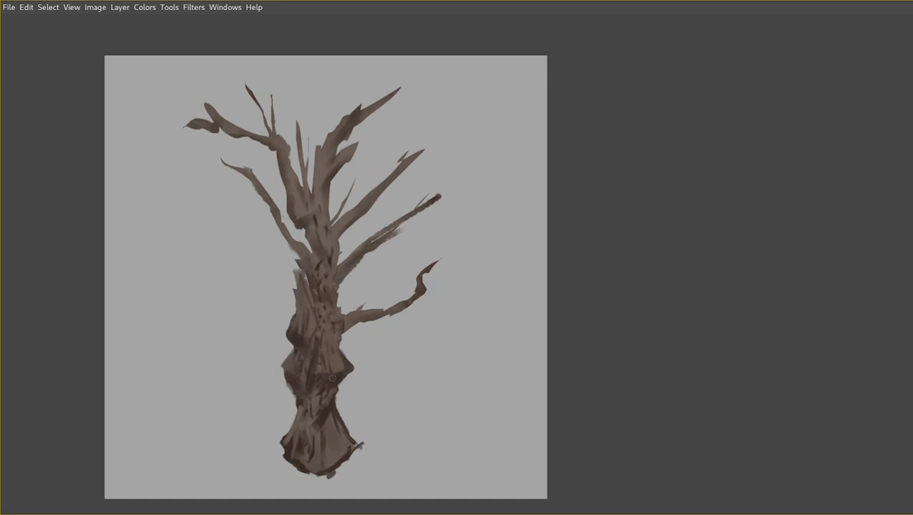
key("Tab")
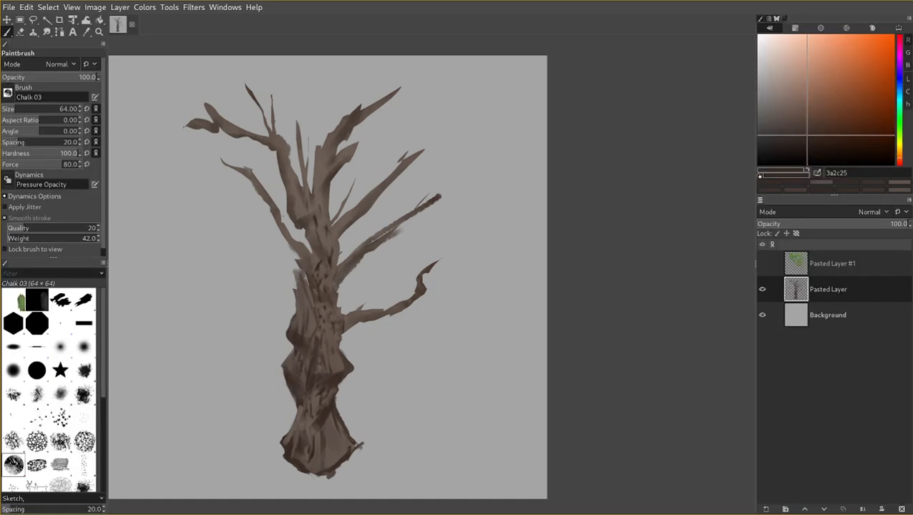
key("Tab")
left_click_drag(297, 344, 307, 319)
scroll(308, 380, "down", 2)
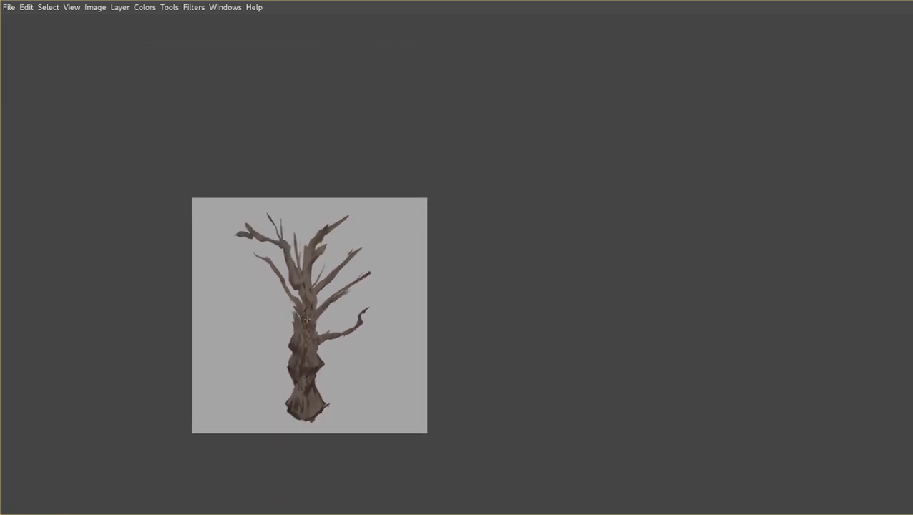
Extend the left root flare outward with a brown shape, blend it into the trunk and darken its edge.
scroll(306, 319, "up", 2)
mouse_move(264, 374)
left_mouse_down()
mouse_move(271, 402)
mouse_move(275, 344)
mouse_move(262, 392)
left_mouse_up()
left_click_drag(273, 351, 264, 381)
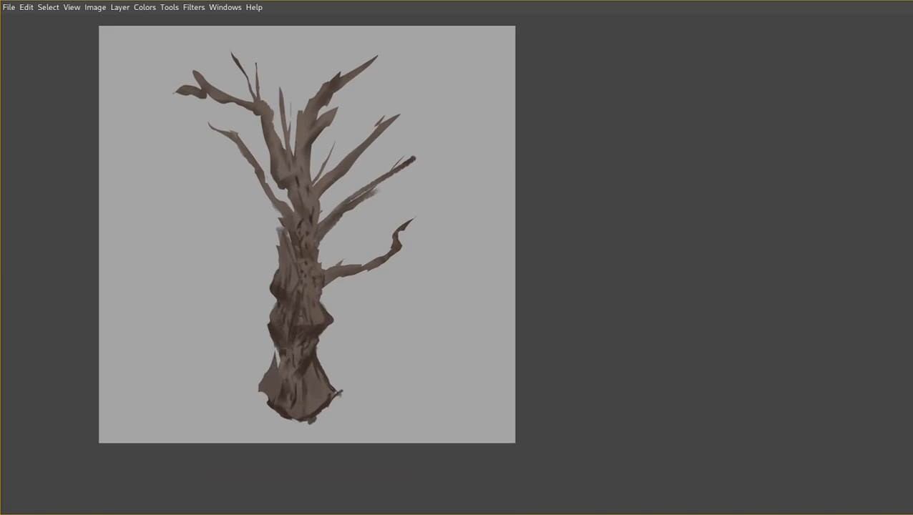
left_click_drag(274, 342, 277, 379)
mouse_move(279, 355)
left_mouse_down()
mouse_move(281, 373)
mouse_move(272, 364)
mouse_move(262, 406)
mouse_move(263, 455)
left_mouse_up()
Lasso the lowest branch on the trunk's right side, delete it and clear the selection.
left_click_drag(291, 272, 319, 284)
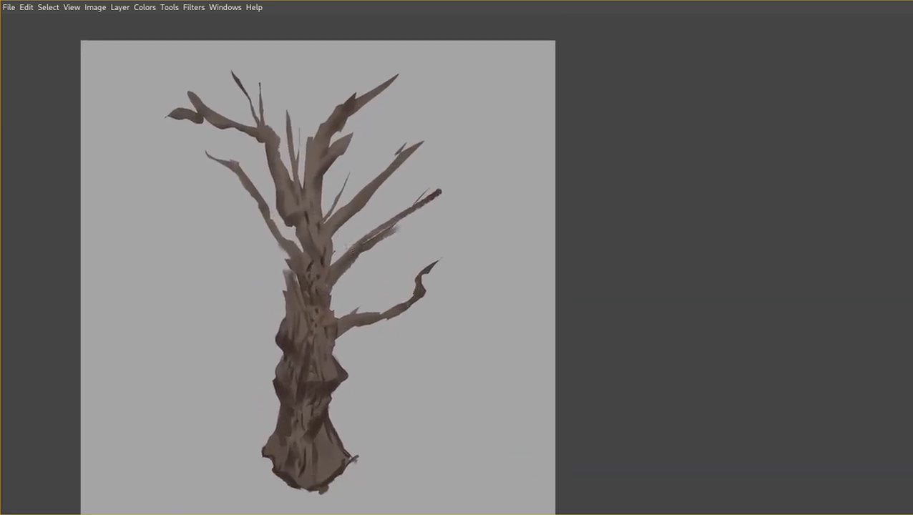
mouse_move(337, 339)
left_mouse_down()
mouse_move(426, 328)
mouse_move(450, 237)
mouse_move(409, 267)
mouse_move(326, 262)
left_mouse_up()
key("Delete")
key("ctrl+shift+a")
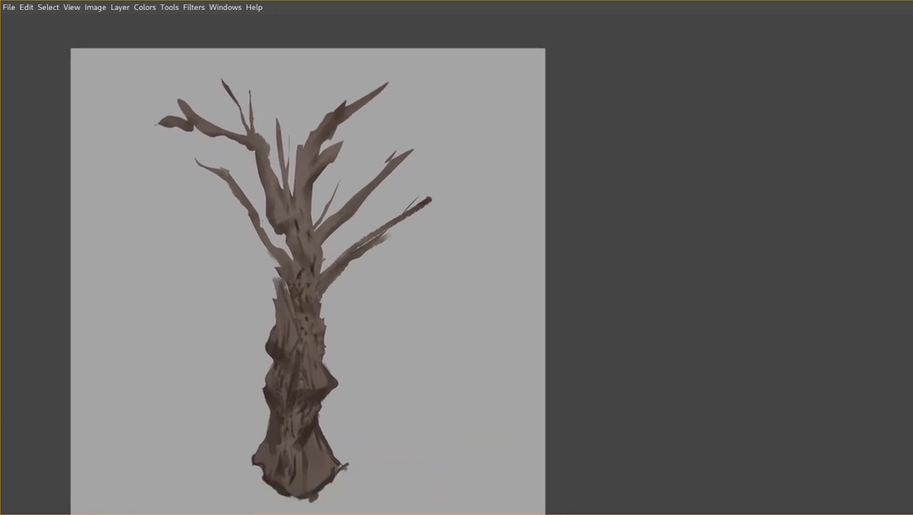
Shade the upper left of the trunk dark brown and add a long, thick curved branch over the lower right one.
scroll(293, 297, "down", 1)
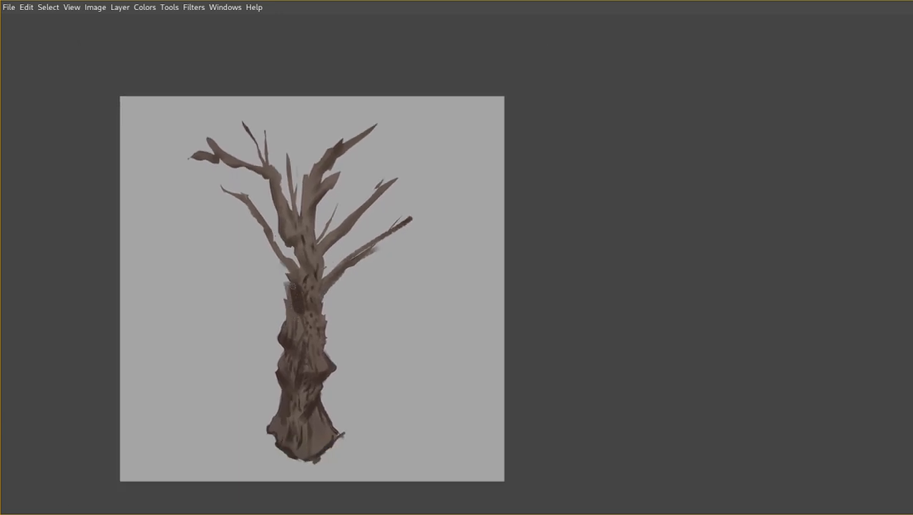
left_click_drag(297, 297, 306, 326)
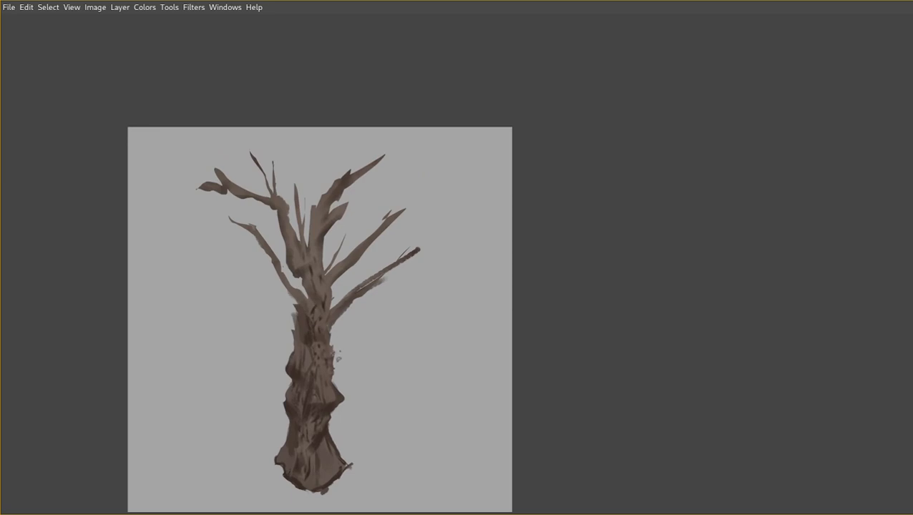
mouse_move(335, 324)
left_mouse_down()
mouse_move(355, 323)
mouse_move(399, 291)
mouse_move(483, 208)
mouse_move(372, 283)
mouse_move(320, 342)
mouse_move(344, 309)
mouse_move(458, 211)
mouse_move(320, 331)
left_mouse_up()
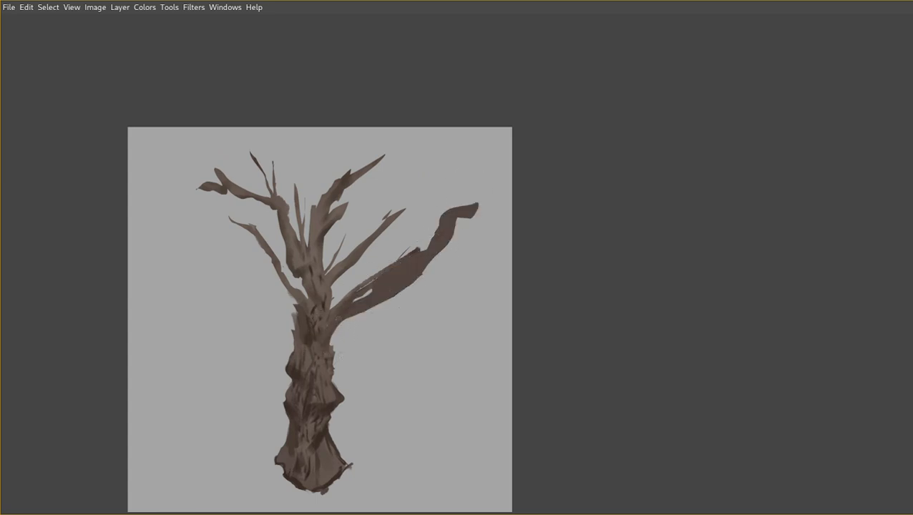
Blend the thick right branch with brush strokes, fill a polygon selection at its joint with the trunk and deselect.
mouse_move(339, 311)
left_mouse_down()
mouse_move(369, 293)
mouse_move(352, 310)
mouse_move(390, 261)
mouse_move(372, 290)
left_mouse_up()
scroll(386, 262, "down", 1)
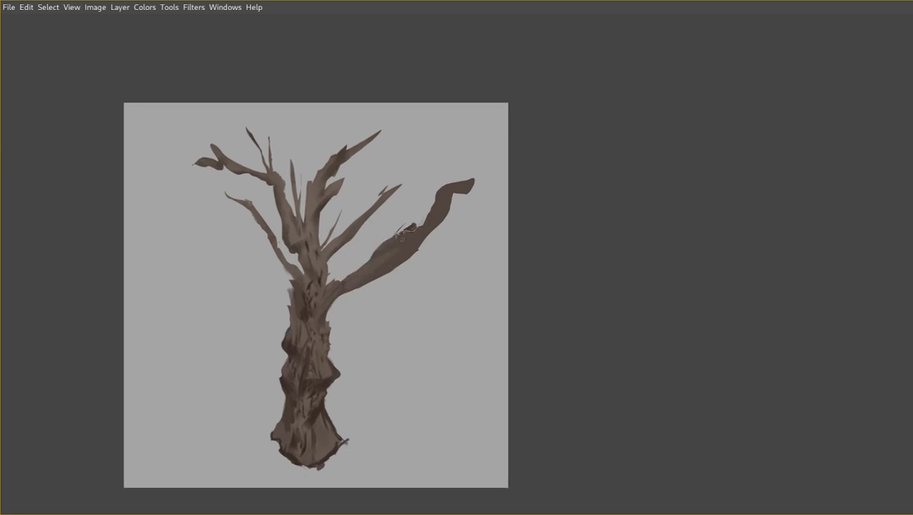
mouse_move(398, 230)
left_mouse_down()
mouse_move(373, 249)
mouse_move(423, 218)
mouse_move(402, 248)
left_mouse_up()
left_click(363, 265)
left_click(314, 283)
left_click(316, 299)
left_click(355, 288)
left_click(362, 265)
key("ctrl+comma")
key("ctrl+shift+a")
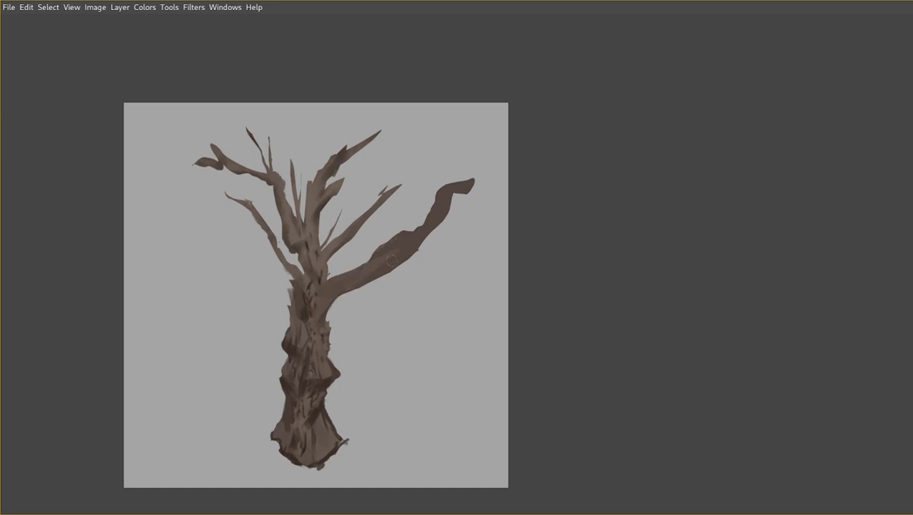
Trim the underside and tip of the thick right branch with freehand selections, delete the excess and deselect.
mouse_move(472, 192)
left_mouse_down()
mouse_move(449, 193)
mouse_move(446, 216)
mouse_move(475, 194)
left_mouse_up()
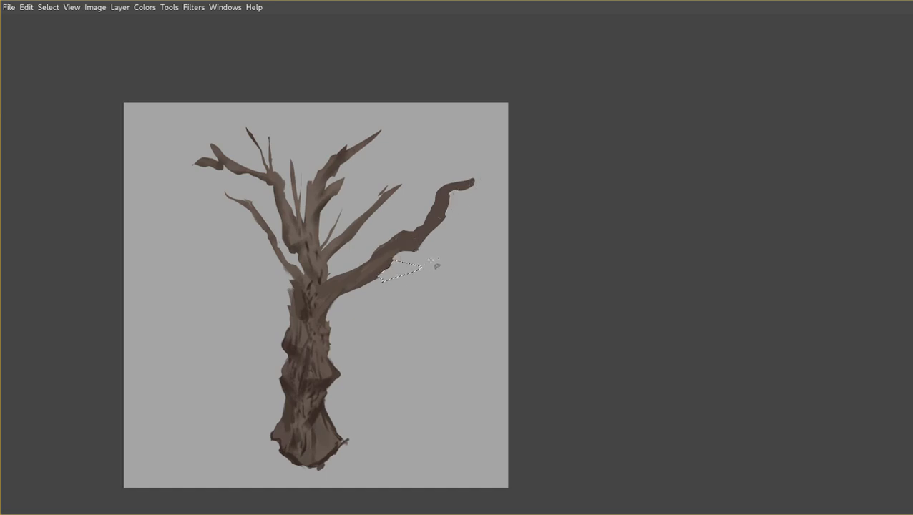
key("Delete")
key("ctrl+shift+a")
Touch up the joint of the thick right branch and the bark strokes on the upper trunk.
left_click_drag(332, 268, 340, 269)
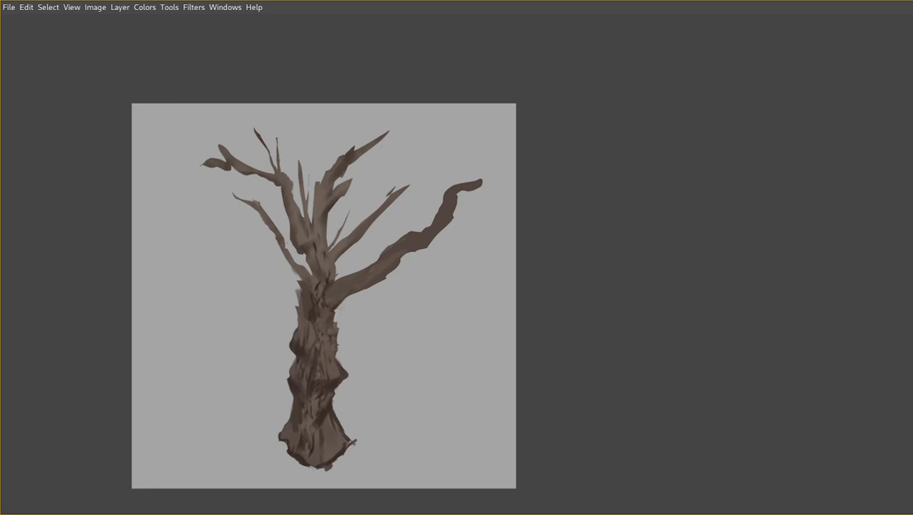
left_click_drag(299, 302, 306, 317)
scroll(306, 316, "down", 3)
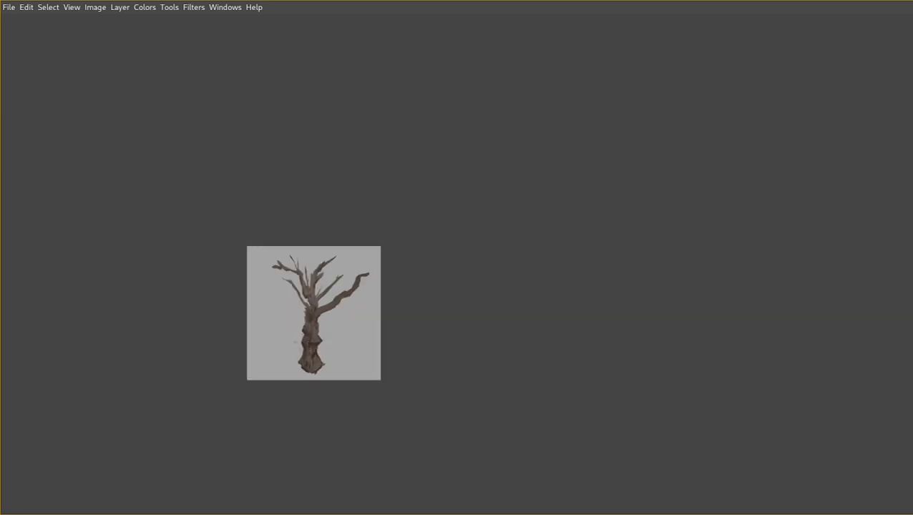
scroll(361, 316, "up", 3)
left_click_drag(237, 332, 336, 279)
scroll(310, 287, "down", 2)
scroll(310, 287, "up", 2)
scroll(330, 310, "down", 2)
scroll(330, 310, "up", 2)
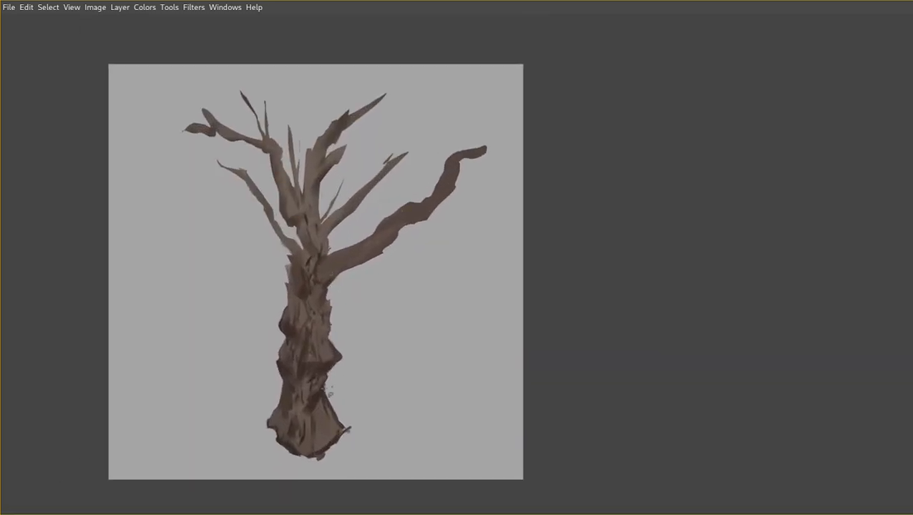
Select the whole layer and paint dark brown bark strokes over the right root flare.
mouse_move(329, 367)
left_mouse_down()
mouse_move(346, 434)
mouse_move(333, 391)
mouse_move(332, 410)
left_mouse_up()
key("ctrl+a")
left_click_drag(329, 364, 326, 443)
left_click_drag(323, 402, 329, 434)
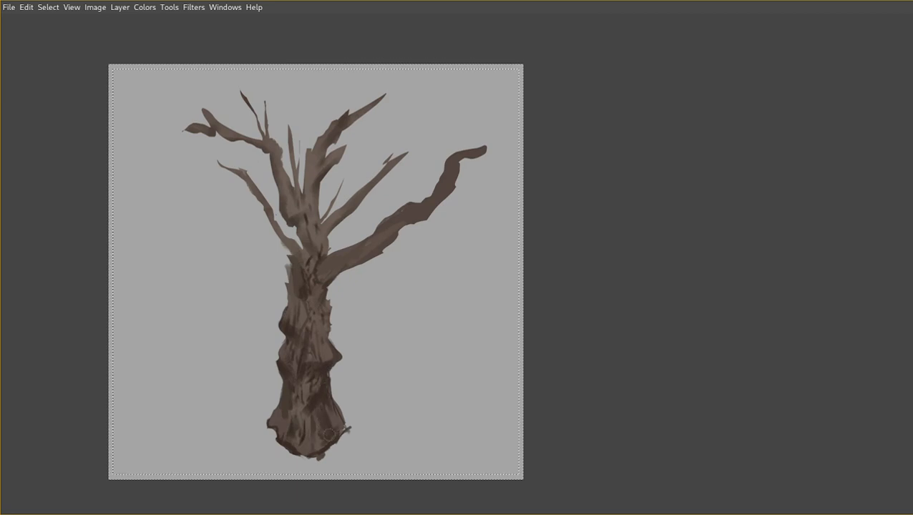
Cut the selected tree and paste it back in place.
key("ctrl+x")
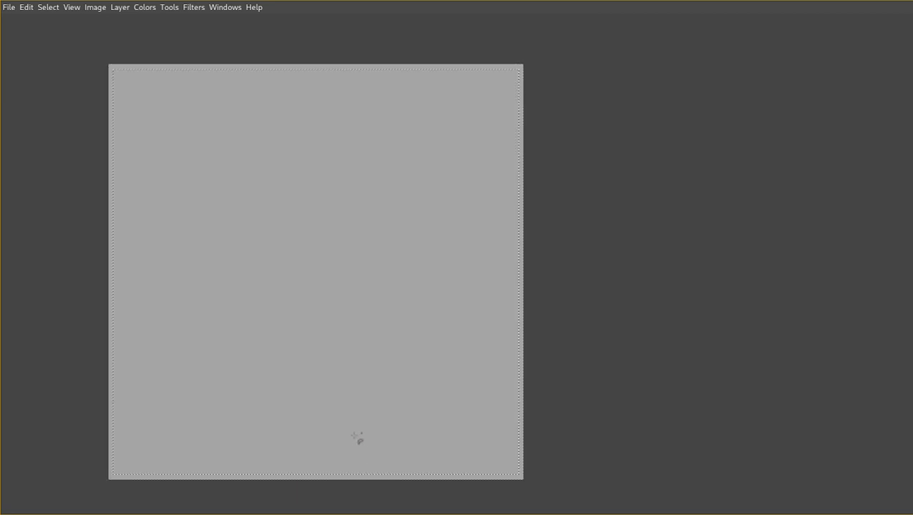
key("ctrl+v")
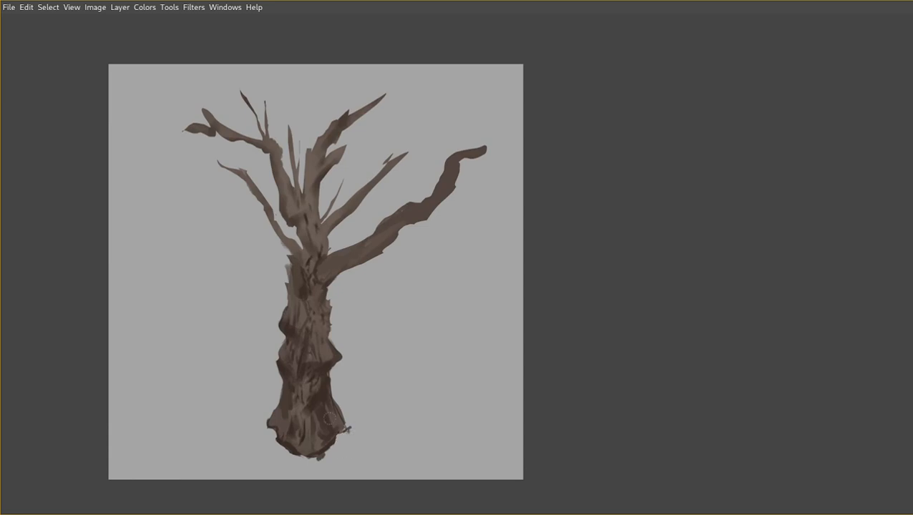
scroll(346, 428, "down", 2)
left_click_drag(346, 429, 370, 455)
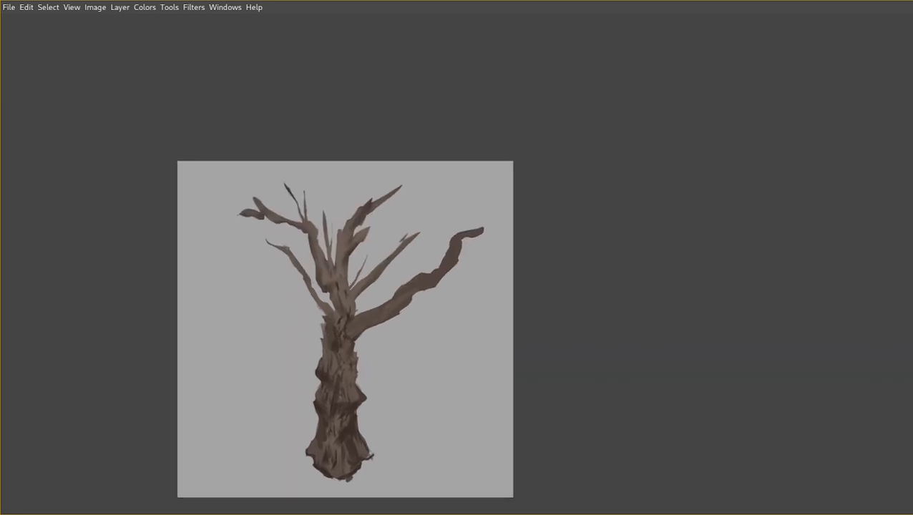
Lasso a thick bent shape over the upper trunk and top right branch, fill it with light brown and deselect.
mouse_move(348, 319)
left_mouse_down()
mouse_move(357, 265)
mouse_move(414, 220)
mouse_move(415, 193)
mouse_move(328, 210)
left_mouse_up()
mouse_move(326, 278)
left_mouse_down()
mouse_move(325, 319)
mouse_move(350, 320)
mouse_move(359, 231)
left_mouse_up()
key("p")
key("ctrl+z")
mouse_move(411, 176)
left_mouse_down()
mouse_move(356, 187)
mouse_move(338, 218)
left_mouse_up()
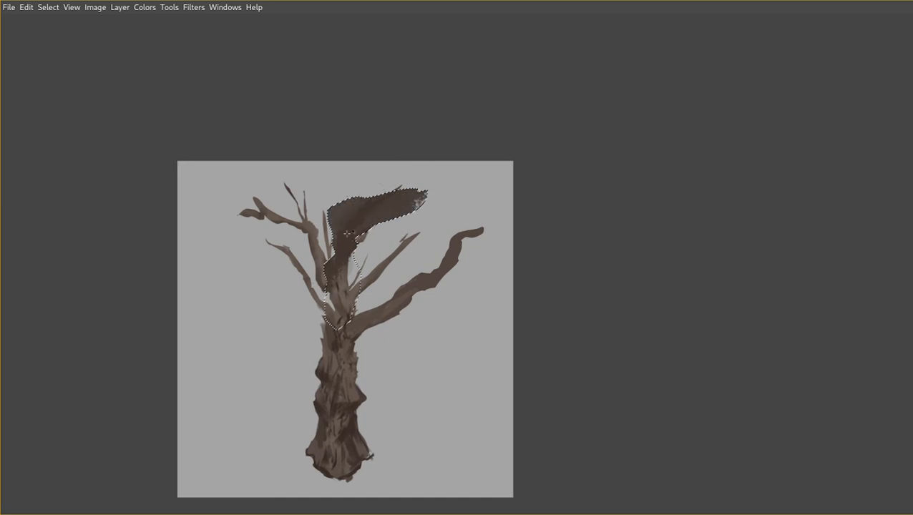
key("ctrl+z")
mouse_move(339, 301)
left_mouse_down()
mouse_move(390, 186)
mouse_move(324, 204)
mouse_move(330, 308)
left_mouse_up()
key("ctrl+shift+a")
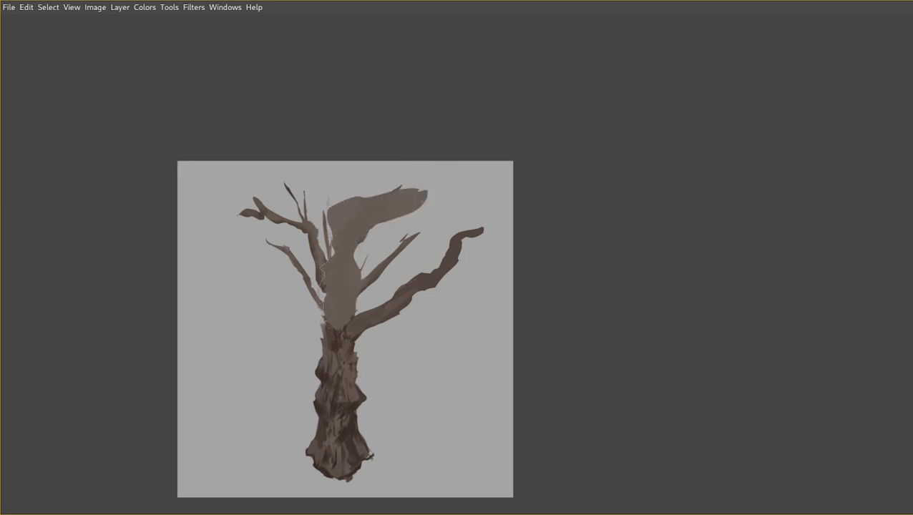
Lasso all the branches on the upper left of the tree, delete them and clear the selection.
mouse_move(231, 274)
left_mouse_down()
mouse_move(324, 166)
mouse_move(328, 197)
mouse_move(360, 177)
left_mouse_up()
key("Delete")
key("ctrl+shift+a")
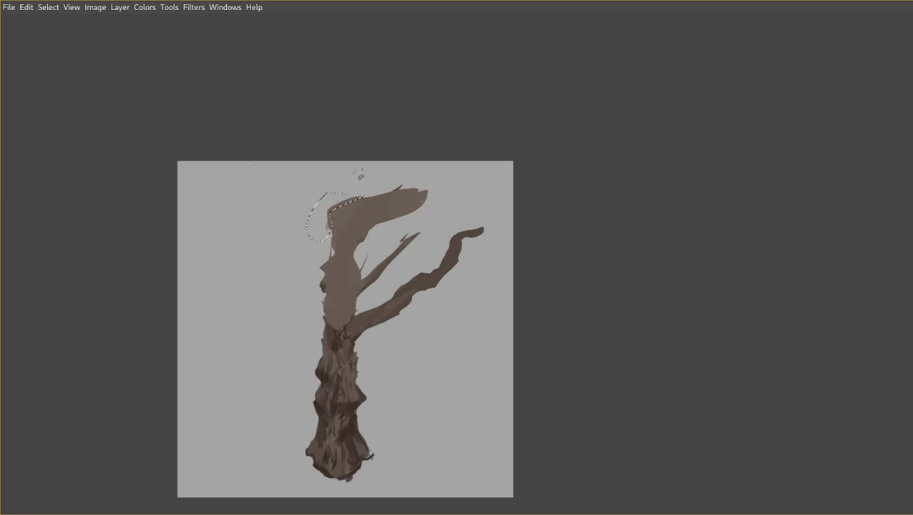
Trim the upper-left corner and left edge of the bent top branch with freehand selections and deselect.
key("Delete")
key("ctrl+shift+a")
mouse_move(312, 233)
left_mouse_down()
mouse_move(328, 180)
mouse_move(310, 225)
left_mouse_up()
key("Delete")
key("ctrl+shift+a")
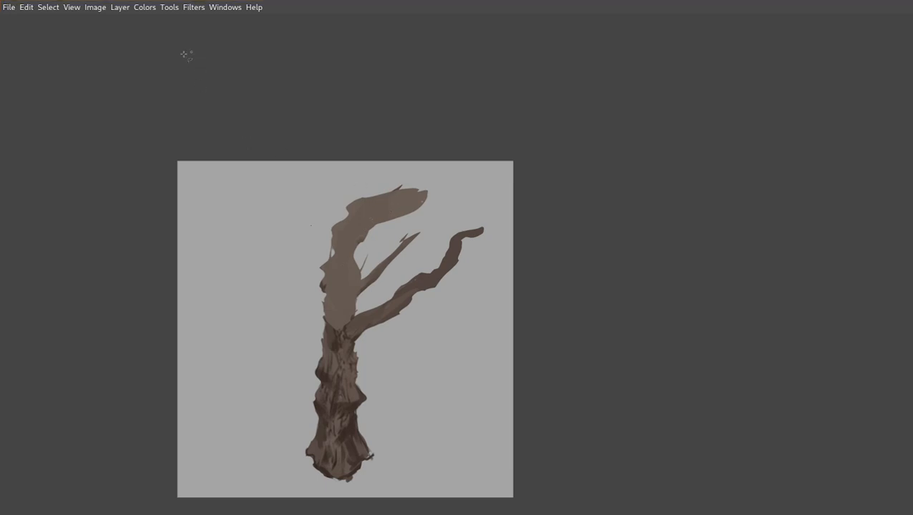
Cut away part of the bent branch's upper edge and add a tapering brown branch sweeping left from its tip.
mouse_move(357, 185)
left_mouse_down()
mouse_move(260, 197)
mouse_move(263, 188)
mouse_move(393, 204)
mouse_move(395, 180)
mouse_move(325, 194)
mouse_move(338, 218)
left_mouse_up()
key("Delete")
key("ctrl+shift+a")
key("Delete")
key("ctrl+shift+a")
mouse_move(426, 192)
left_mouse_down()
mouse_move(313, 186)
mouse_move(372, 202)
mouse_move(418, 202)
mouse_move(315, 187)
left_mouse_up()
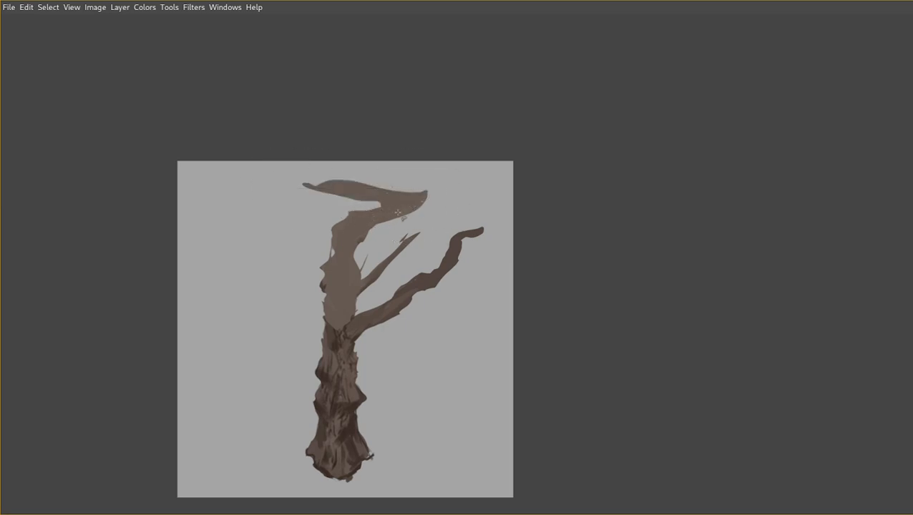
Cut off the pointed corner at the right bend of the top branch with a freehand selection and deselect.
left_click_drag(438, 216, 449, 179)
key("Delete")
key("ctrl+shift+a")
Paint dark vertical bark strokes over the flat brown area of the upper trunk, blending it into the textured trunk below.
left_click_drag(327, 291, 323, 319)
mouse_move(344, 285)
left_mouse_down()
mouse_move(338, 332)
mouse_move(328, 307)
mouse_move(341, 276)
mouse_move(338, 328)
left_mouse_up()
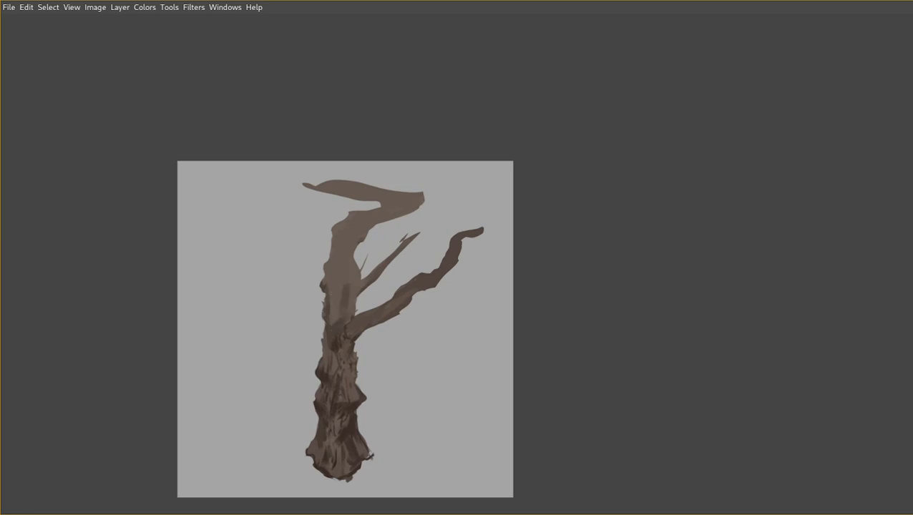
left_click_drag(342, 284, 339, 320)
left_click_drag(336, 288, 335, 322)
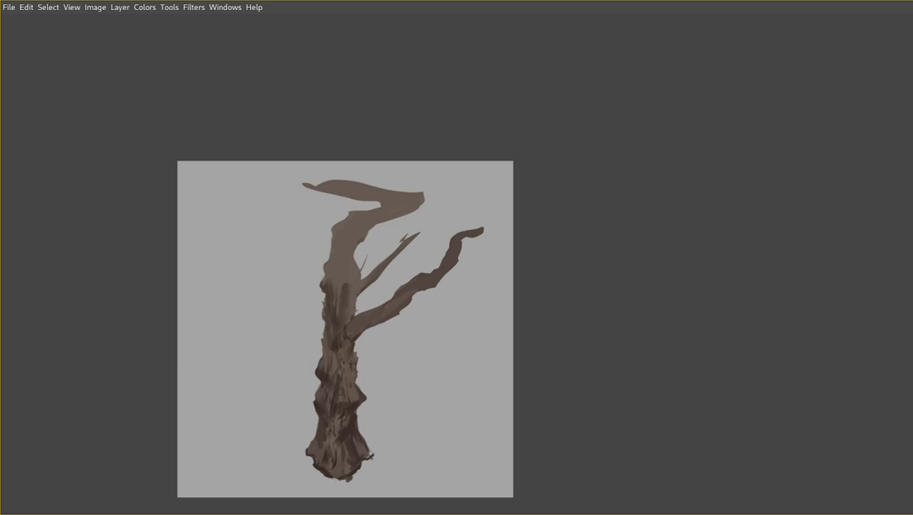
mouse_move(326, 270)
left_mouse_down()
mouse_move(332, 280)
mouse_move(343, 269)
left_mouse_up()
key("ctrl+z")
mouse_move(340, 236)
left_mouse_down()
mouse_move(336, 271)
mouse_move(350, 289)
mouse_move(352, 280)
mouse_move(350, 313)
left_mouse_up()
Shade the inner bend of the top branch and extend its left end into a long, wavy taper.
left_click_drag(395, 197, 367, 206)
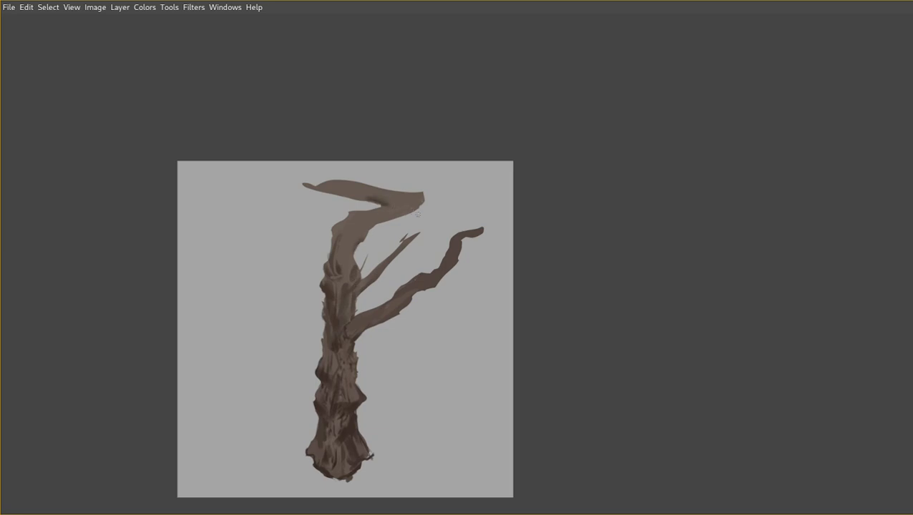
left_click_drag(428, 193, 393, 209)
left_click_drag(349, 193, 385, 205)
left_click_drag(340, 185, 279, 176)
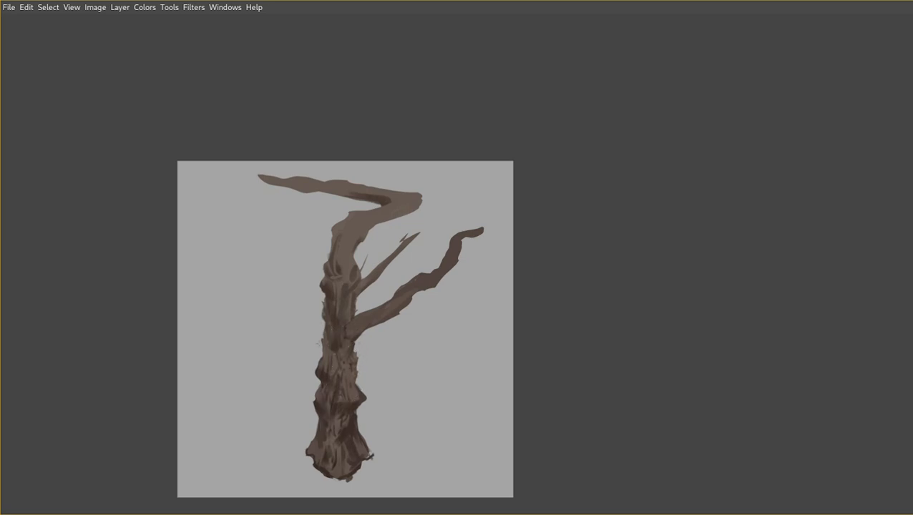
Lasso the ragged right edge of the trunk below the lower branch, delete it and deselect.
mouse_move(326, 335)
left_mouse_down()
mouse_move(312, 417)
mouse_move(351, 429)
mouse_move(326, 338)
mouse_move(350, 376)
mouse_move(392, 382)
left_mouse_up()
key("Delete")
key("ctrl+shift+a")
Lasso the left side of the lower trunk, shift it left with Unified Transform and anchor the floating selection.
mouse_move(314, 364)
left_mouse_down()
mouse_move(305, 390)
mouse_move(342, 393)
mouse_move(324, 345)
left_mouse_up()
key("shift+t")
left_click_drag(336, 391, 323, 391)
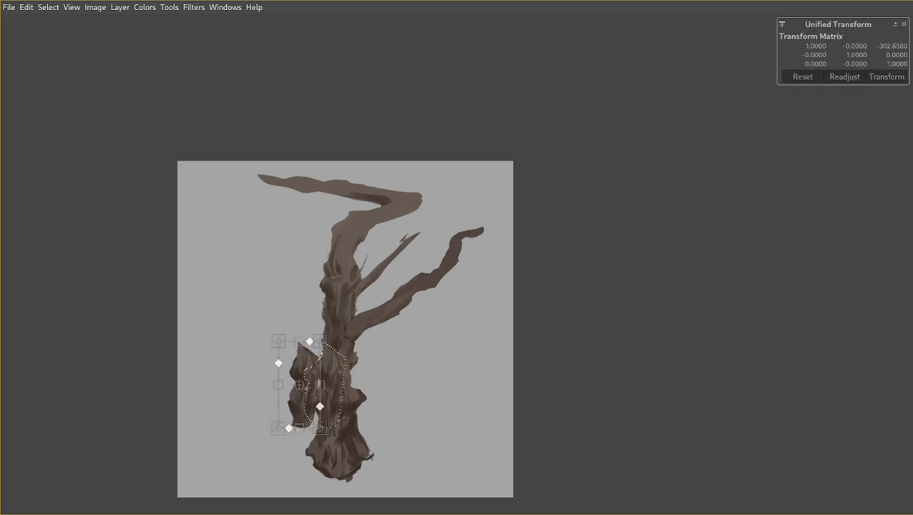
key("Return")
key("Tab")
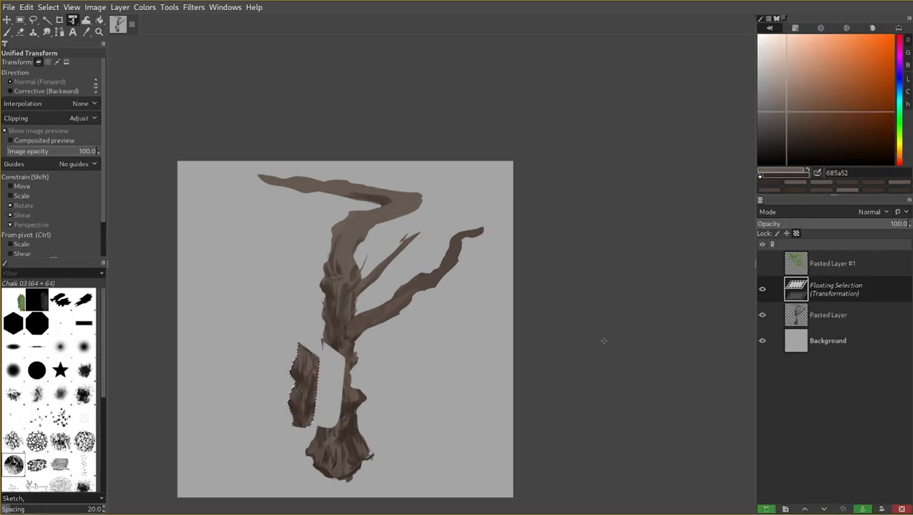
left_click(862, 509)
Lasso the gap left in the lower trunk, fill it with sampled browns using the large Chalk 03 brush and deselect.
key("f")
mouse_move(297, 343)
left_mouse_down()
mouse_move(333, 322)
mouse_move(345, 397)
mouse_move(336, 438)
mouse_move(304, 423)
mouse_move(294, 384)
mouse_move(335, 431)
mouse_move(319, 361)
left_mouse_up()
key("p")
key("bracketright")
key("bracketright")
key("bracketright")
key("bracketright")
left_click(303, 380, "ctrl")
key("ctrl+z")
key("bracketleft")
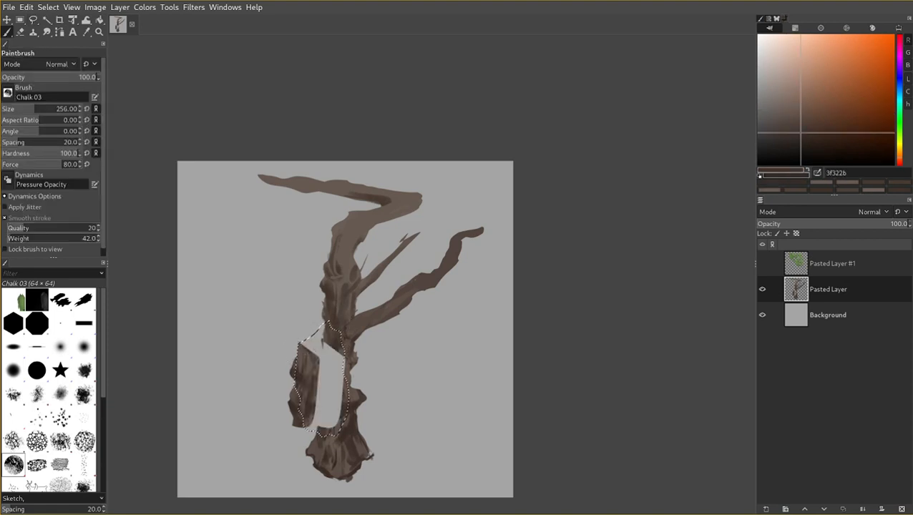
mouse_move(307, 330)
left_mouse_down()
mouse_move(319, 345)
mouse_move(321, 428)
mouse_move(335, 352)
mouse_move(343, 398)
mouse_move(306, 348)
mouse_move(327, 355)
mouse_move(312, 428)
left_mouse_up()
left_click(343, 298, "ctrl")
key("ctrl+shift+a")
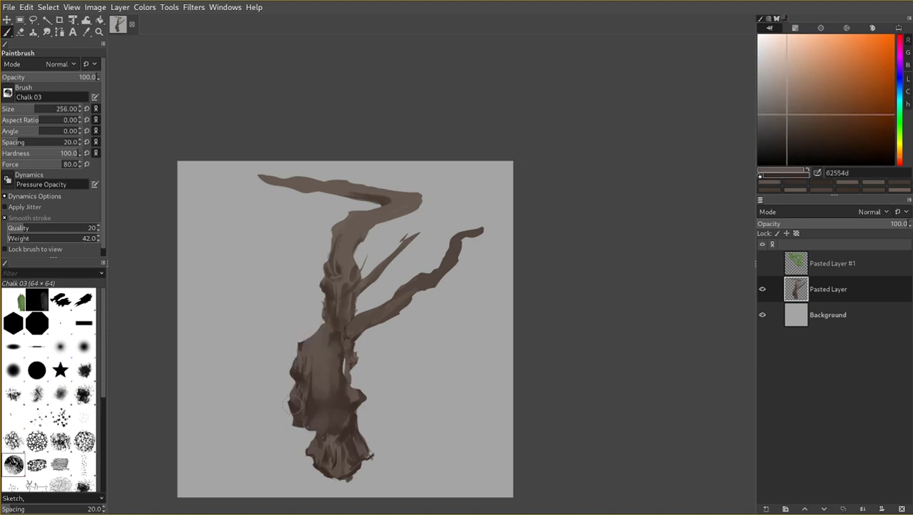
Carve a notch into the right side of the lower trunk and paint its edges dark brown with the chalk brush.
key("f")
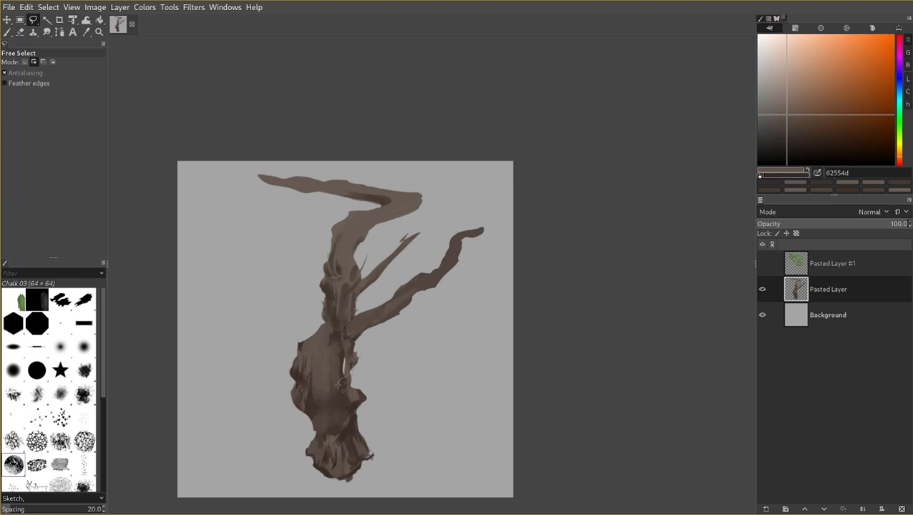
key("p")
left_click(346, 403, "ctrl")
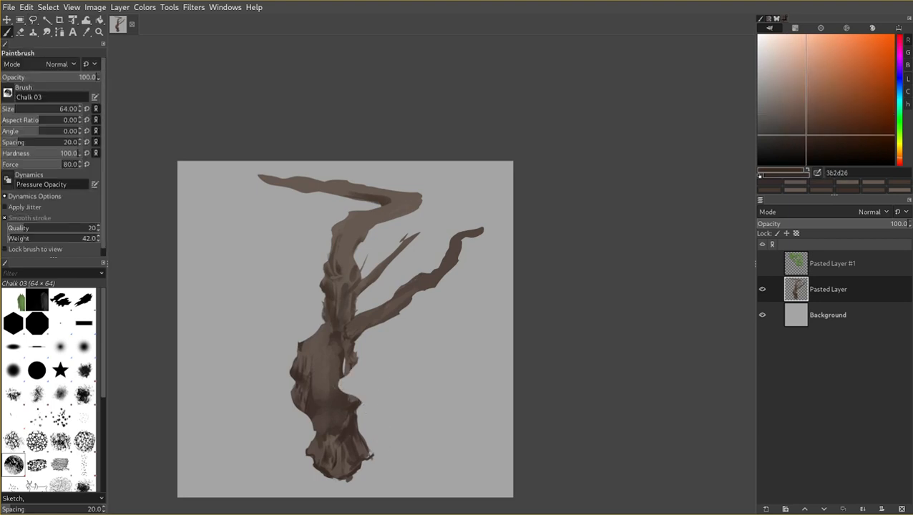
mouse_move(339, 381)
left_mouse_down()
mouse_move(351, 399)
mouse_move(336, 390)
left_mouse_up()
left_click_drag(358, 351, 347, 372)
Lasso a root bulge on the left of the trunk base, fill it with sampled dark brown and deselect.
key("f")
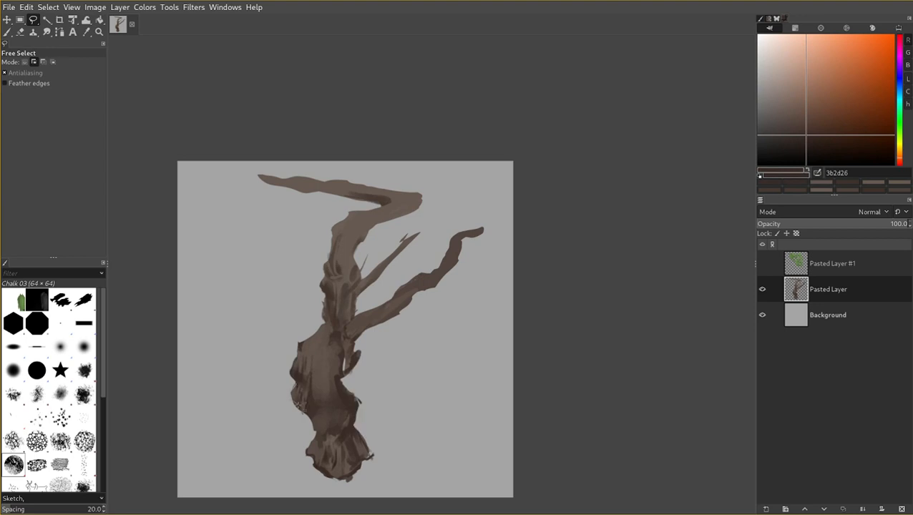
mouse_move(312, 433)
left_mouse_down()
mouse_move(295, 451)
mouse_move(316, 459)
mouse_move(333, 444)
mouse_move(335, 431)
mouse_move(296, 444)
left_mouse_up()
key("p")
left_click(326, 437, "ctrl")
key("bracketright")
key("ctrl+shift+a")
Blend the lower left trunk edge into the new root with sampled brown chalk strokes.
left_click_drag(309, 395, 315, 438)
key("bracketleft")
key("bracketleft")
key("bracketleft")
left_click(312, 389, "ctrl")
left_click(316, 401, "ctrl")
scroll(342, 336, "up", 2)
scroll(315, 336, "down", 2)
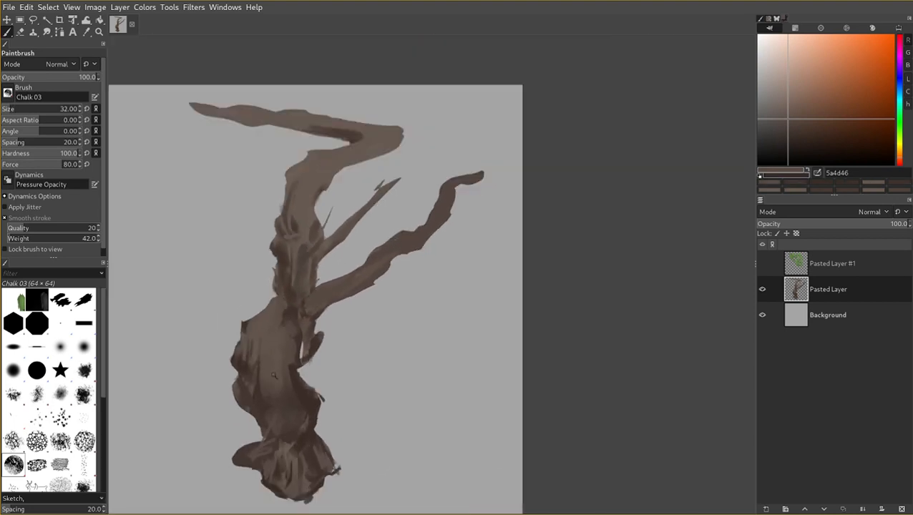
Fill the narrow gap on the right side of the swollen trunk with brown 594c44 strokes.
key("bracketright")
left_click(288, 352, "ctrl")
key("bracketright")
mouse_move(294, 345)
left_mouse_down()
mouse_move(292, 354)
mouse_move(300, 335)
left_mouse_up()
mouse_move(306, 333)
left_mouse_down()
mouse_move(343, 330)
mouse_move(316, 314)
mouse_move(303, 275)
mouse_move(335, 281)
mouse_move(324, 354)
left_mouse_up()
scroll(344, 302, "down", 1)
Lasso a new shape at the left end of the top branch and try painting it with sampled light brown.
key("f")
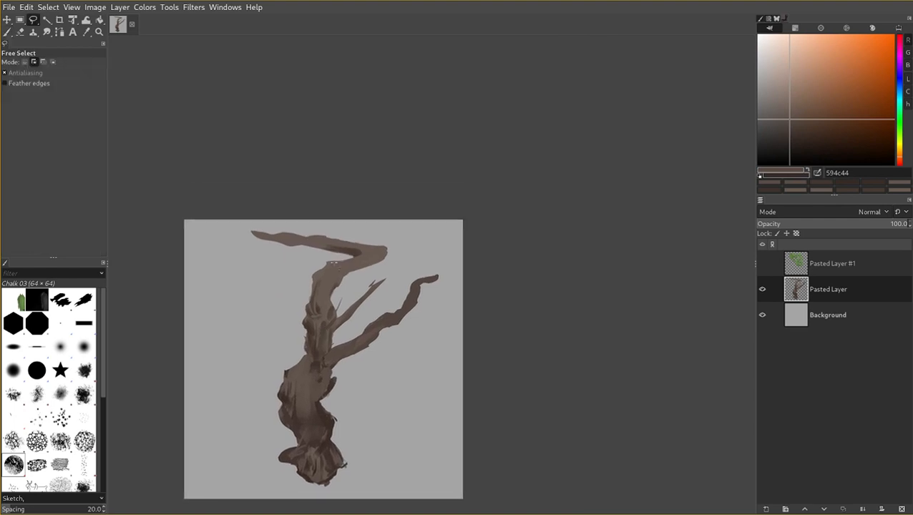
mouse_move(252, 230)
left_mouse_down()
mouse_move(218, 236)
mouse_move(302, 238)
mouse_move(283, 234)
mouse_move(290, 248)
mouse_move(356, 252)
mouse_move(370, 265)
mouse_move(277, 242)
mouse_move(269, 226)
mouse_move(277, 212)
mouse_move(329, 226)
mouse_move(294, 224)
mouse_move(331, 219)
left_mouse_up()
key("p")
left_click(287, 239, "ctrl")
key("bracketright")
key("bracketright")
key("ctrl+z")
key("ctrl+z")
key("ctrl+z")
key("ctrl+y")
Reshape the top branch's left end into a kink pointing up and left, delete the excess and deselect.
key("f")
key("p")
key("f")
key("p")
key("ctrl+shift+a")
key("f")
key("Delete")
key("ctrl+shift+a")
key("p")
key("[")
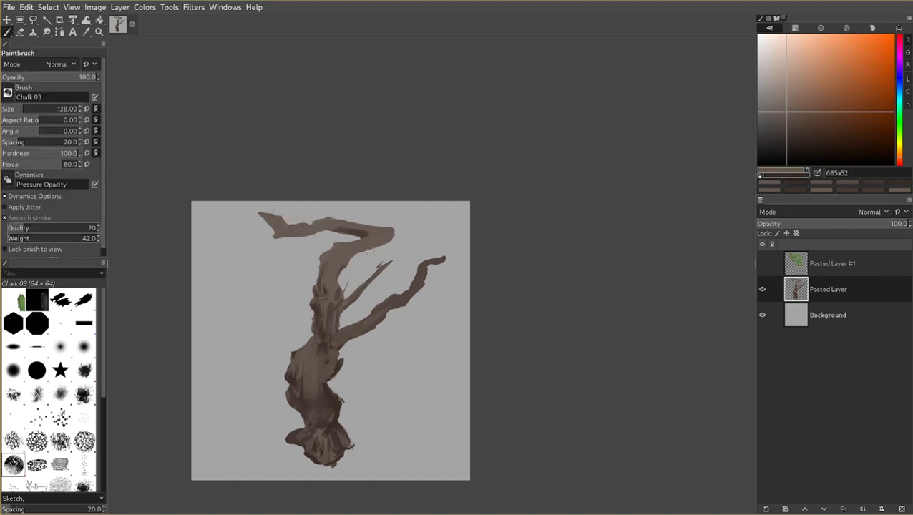
Extend the top branch's left end into a thin tapering tip and darken the underside of its kink.
key("Tab")
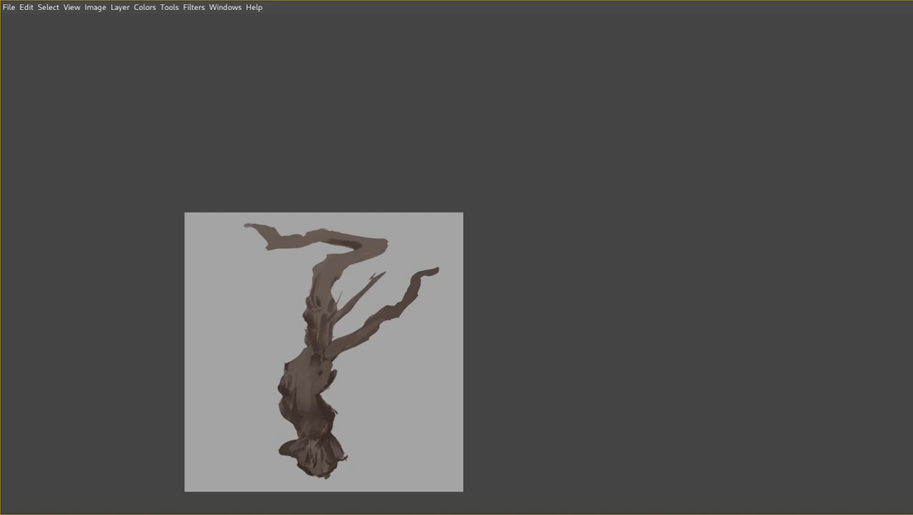
mouse_move(246, 224)
left_mouse_down()
mouse_move(267, 228)
mouse_move(272, 240)
mouse_move(251, 227)
mouse_move(270, 221)
mouse_move(249, 228)
mouse_move(269, 217)
mouse_move(273, 237)
left_mouse_up()
left_click_drag(240, 268, 233, 242)
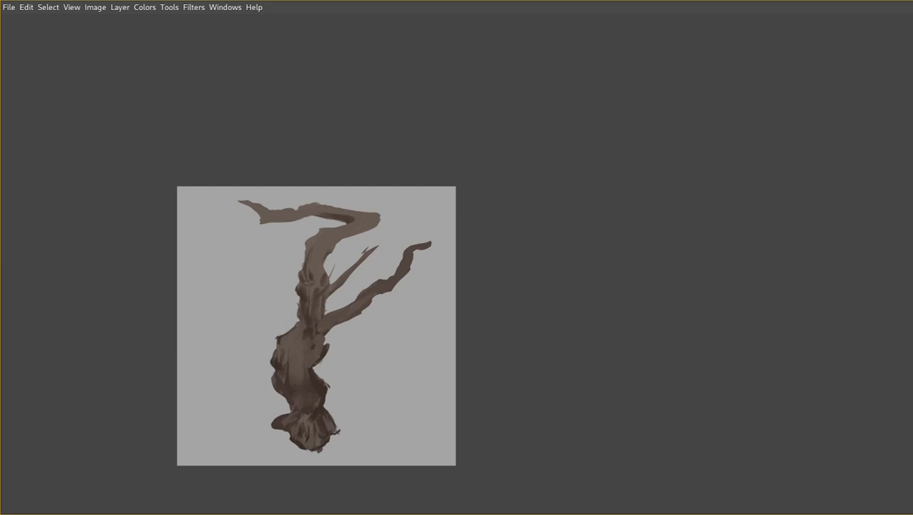
left_click_drag(319, 326, 332, 355)
left_click_drag(274, 249, 337, 239)
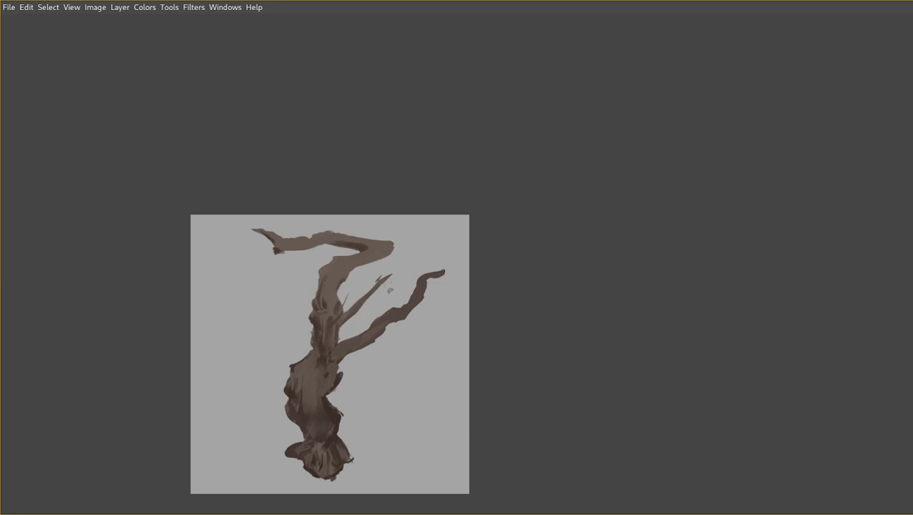
Replace the thin middle branch with a freehand-selected curved branch painted brown, then deselect.
left_click_drag(390, 305, 383, 278)
mouse_move(354, 309)
left_mouse_down()
mouse_move(374, 280)
mouse_move(399, 276)
mouse_move(341, 322)
mouse_move(403, 274)
mouse_move(358, 307)
left_mouse_up()
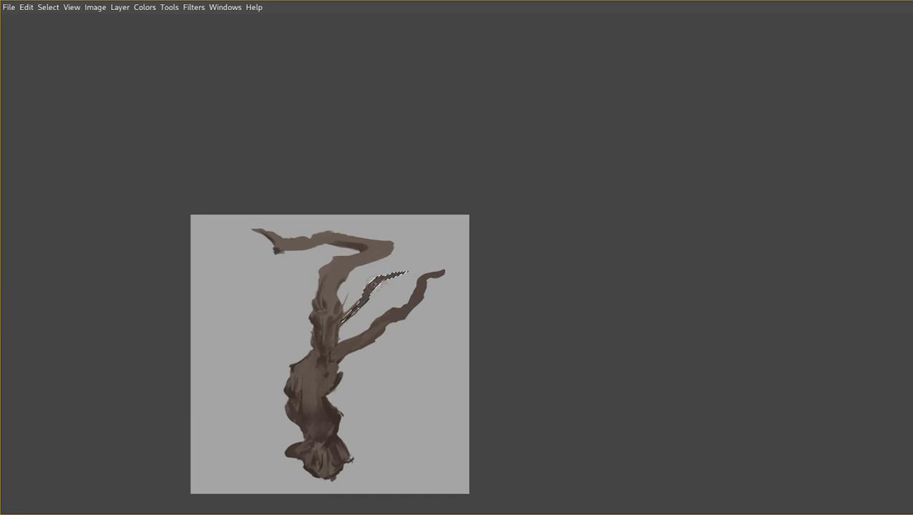
key("ctrl+shift+a")
Shade the lower right branch and paint dark bark folds on the swollen trunk and the upper trunk.
left_click_drag(356, 332, 334, 306)
left_click_drag(307, 365, 285, 380)
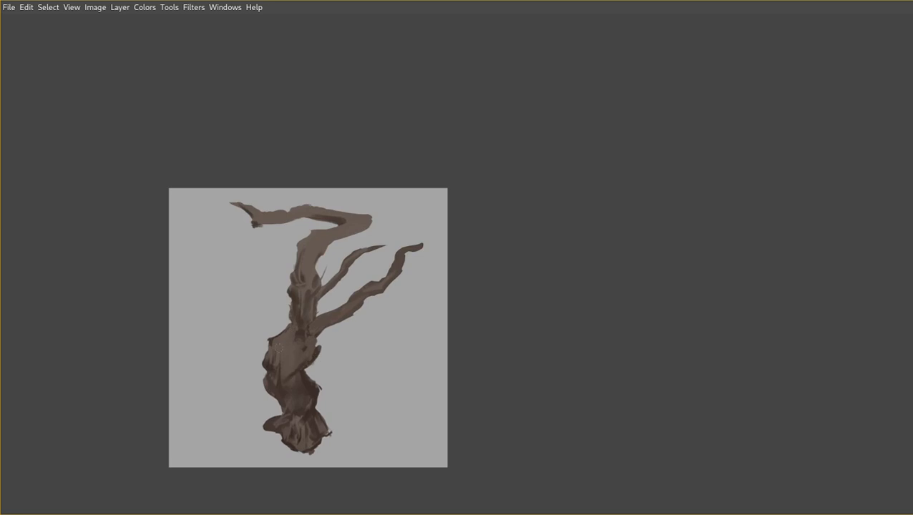
left_click_drag(278, 339, 273, 359)
mouse_move(303, 331)
left_mouse_down()
mouse_move(290, 360)
mouse_move(282, 355)
left_mouse_up()
left_click_drag(303, 254, 298, 309)
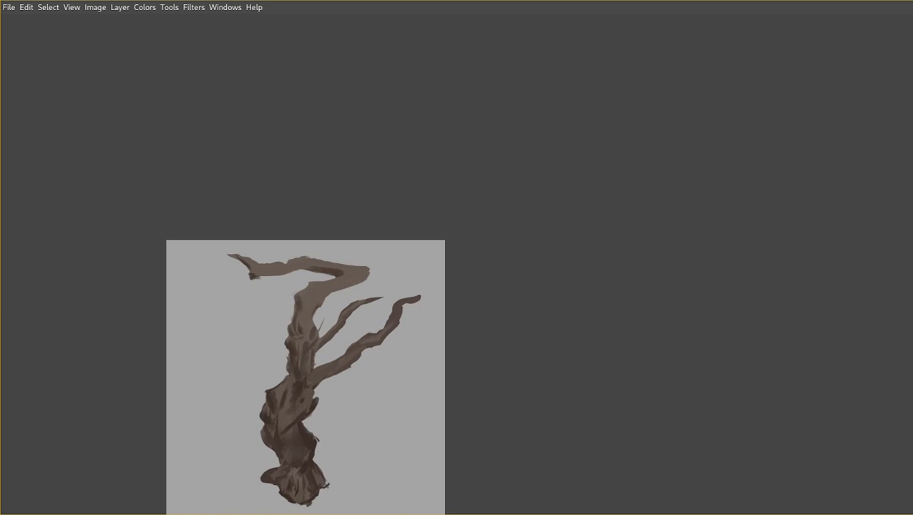
key("Tab")
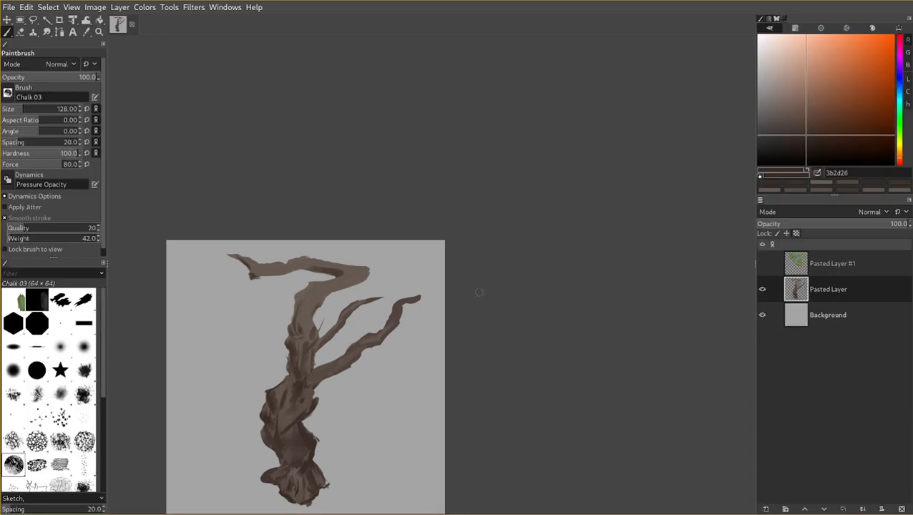
key("Tab")
Paint dark creases along the bent top branch, its left end and the upper trunk.
mouse_move(312, 296)
left_mouse_down()
mouse_move(335, 261)
mouse_move(394, 237)
left_mouse_up()
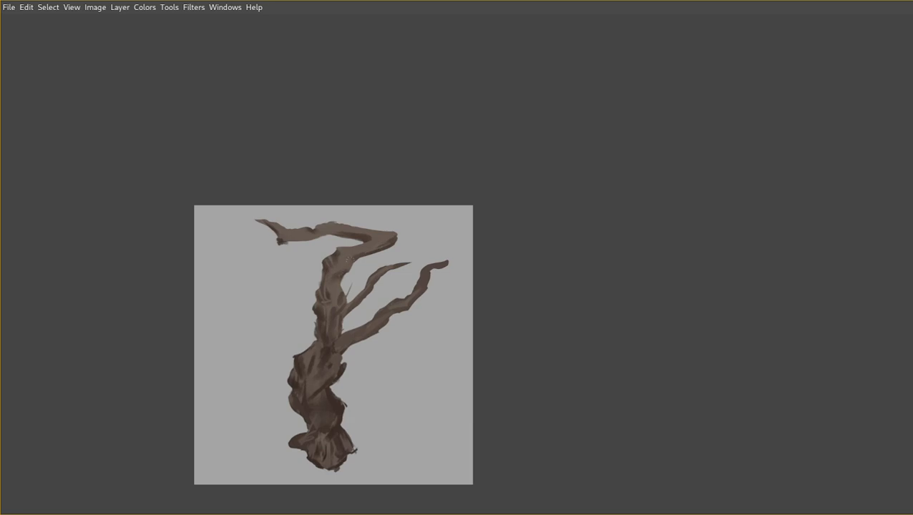
left_click_drag(341, 261, 328, 308)
left_click_drag(370, 250, 351, 255)
mouse_move(279, 239)
left_mouse_down()
mouse_move(329, 234)
mouse_move(300, 236)
left_mouse_up()
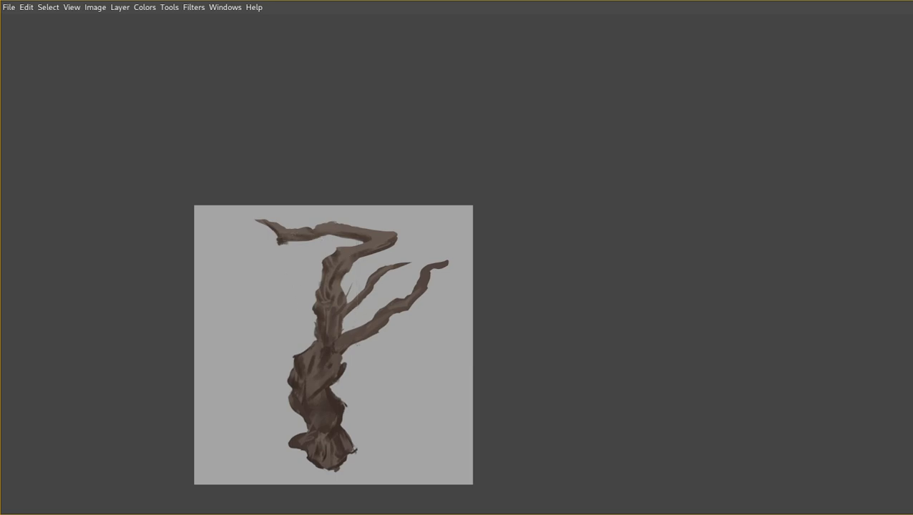
left_click_drag(333, 345, 320, 301)
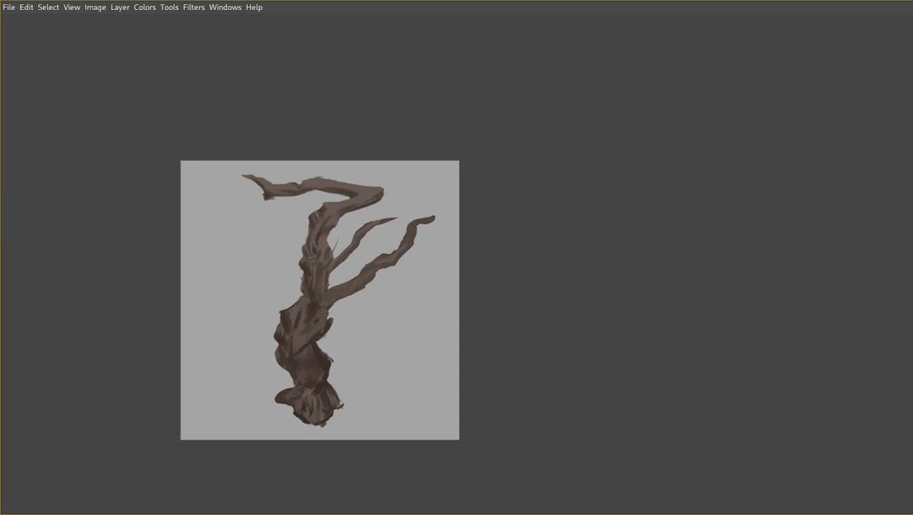
Turn off the layer's alpha lock, then lasso and delete part of the bump on the swollen trunk's right side.
key("Tab")
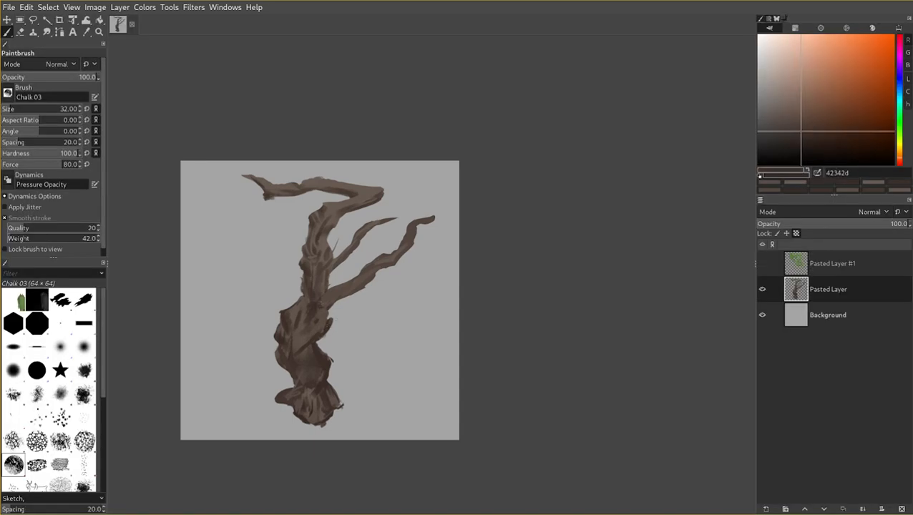
left_click(797, 234)
key("bracketright")
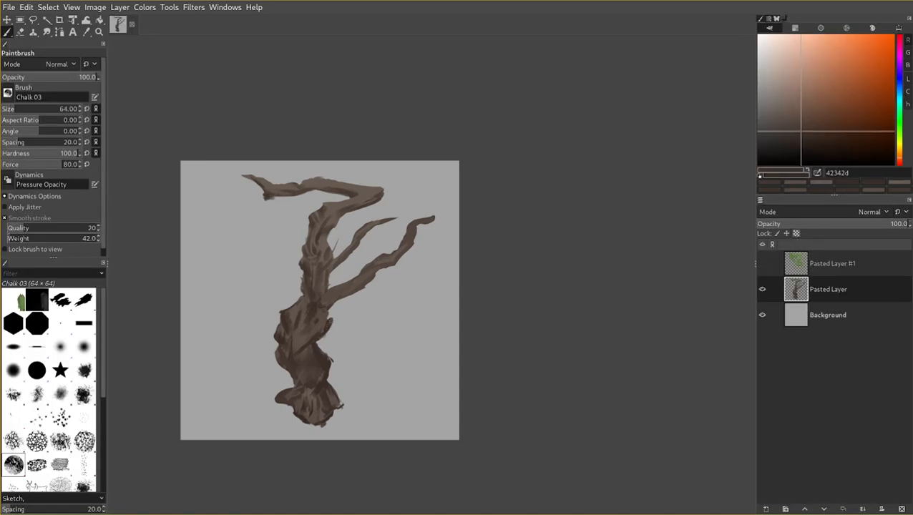
key("f")
mouse_move(330, 317)
left_mouse_down()
mouse_move(332, 335)
mouse_move(353, 320)
mouse_move(328, 320)
mouse_move(338, 337)
mouse_move(331, 347)
mouse_move(331, 328)
left_mouse_up()
key("Delete")
key("ctrl+shift+a")
Round off the trunk's right bump and touch up the base with sampled brown chalk strokes.
key("p")
left_click(324, 315, "ctrl")
left_click(323, 319, "ctrl")
scroll(339, 337, "down", 2)
scroll(320, 363, "up", 4)
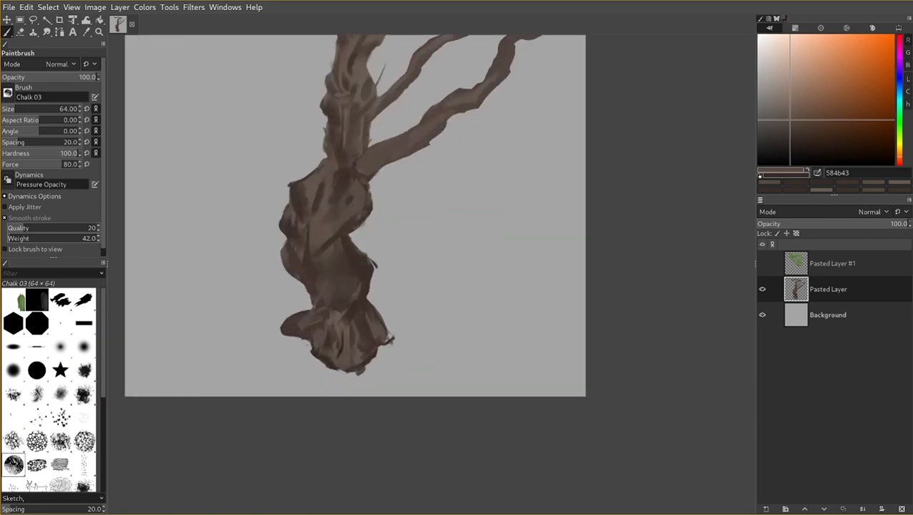
left_click_drag(321, 363, 322, 388)
scroll(301, 370, "down", 1)
key("bracketleft")
key("bracketleft")
left_click(318, 348, "ctrl")
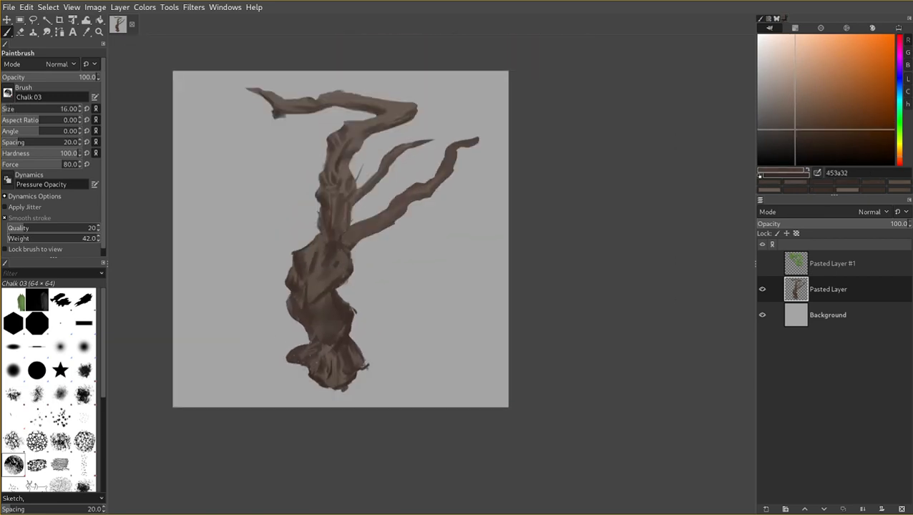
Refine the edges of the trunk base with the Chalk 03 brush at size 32.
key("f")
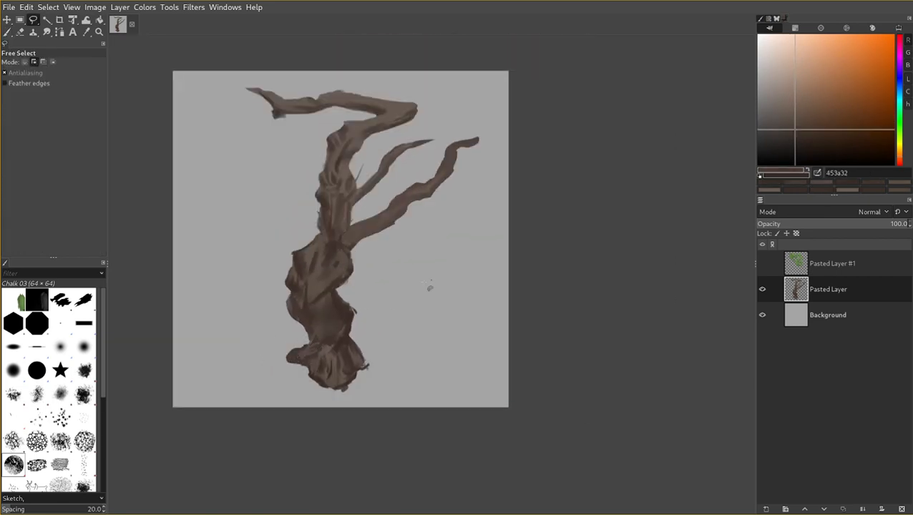
key("p")
key("bracketright")
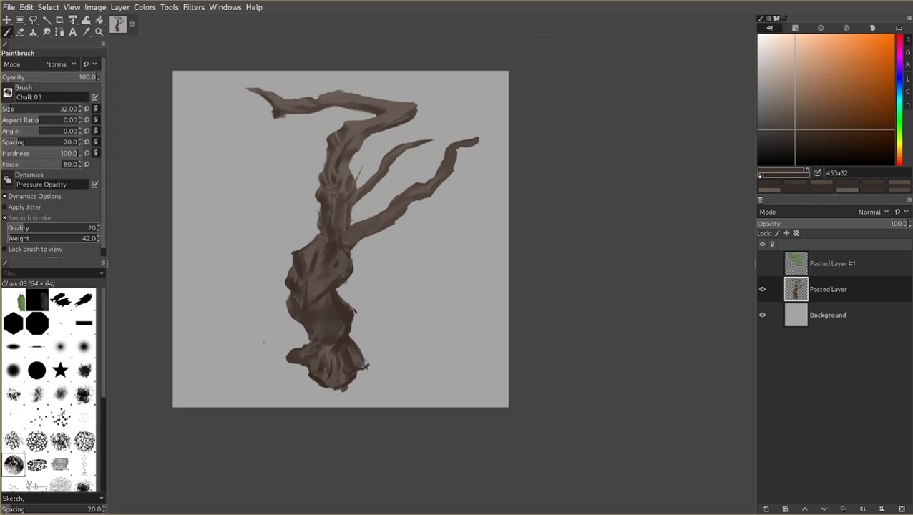
left_click_drag(329, 379, 335, 393)
left_click(331, 396, "ctrl")
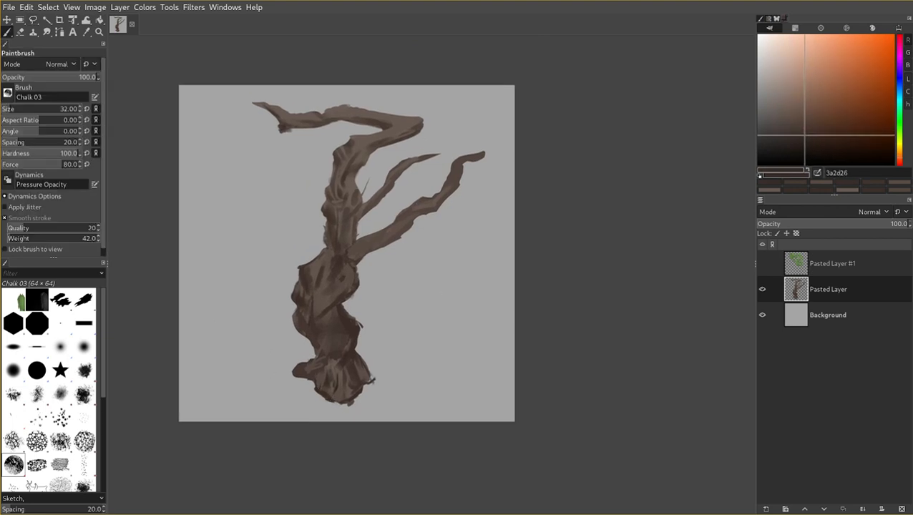
Paint dark brown 3a2d26 strokes to sharpen the left root's tip and define the lower edge of the trunk base.
left_click_drag(294, 365, 307, 359)
key("bracketleft")
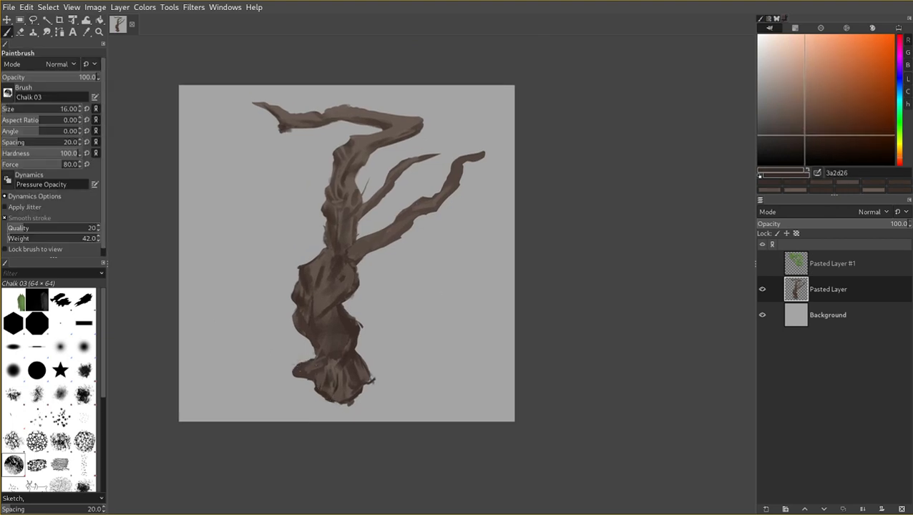
scroll(336, 404, "down", 1)
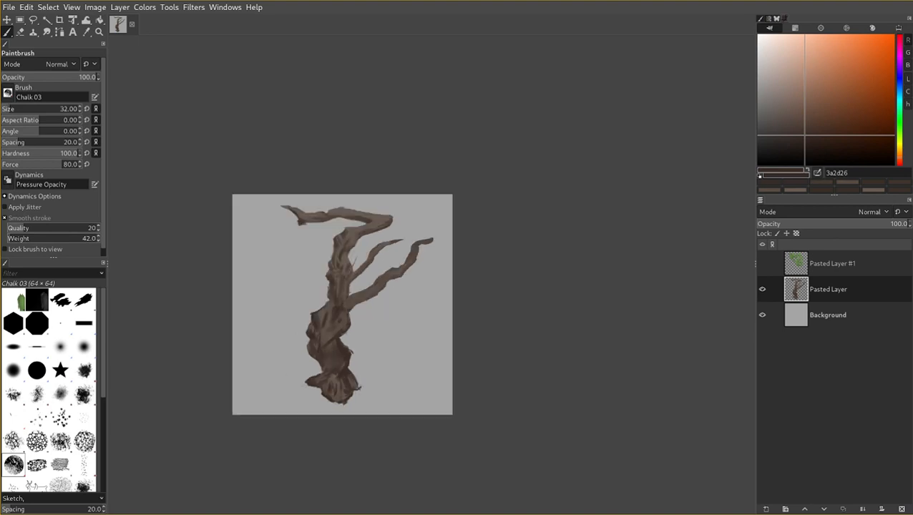
mouse_move(340, 401)
left_mouse_down()
mouse_move(341, 414)
mouse_move(349, 403)
left_mouse_up()
scroll(347, 386, "up", 3)
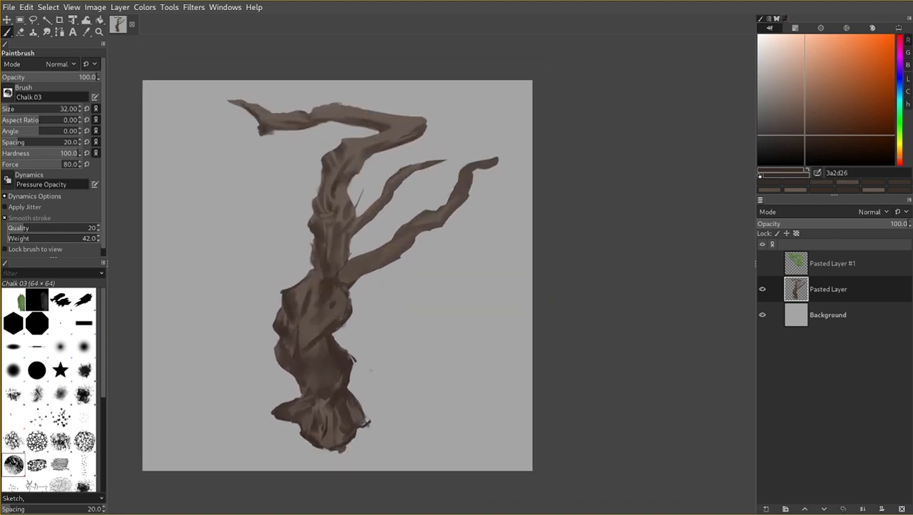
scroll(577, 338, "down", 3)
left_click_drag(583, 326, 518, 324)
scroll(520, 324, "up", 3)
scroll(599, 304, "down", 1)
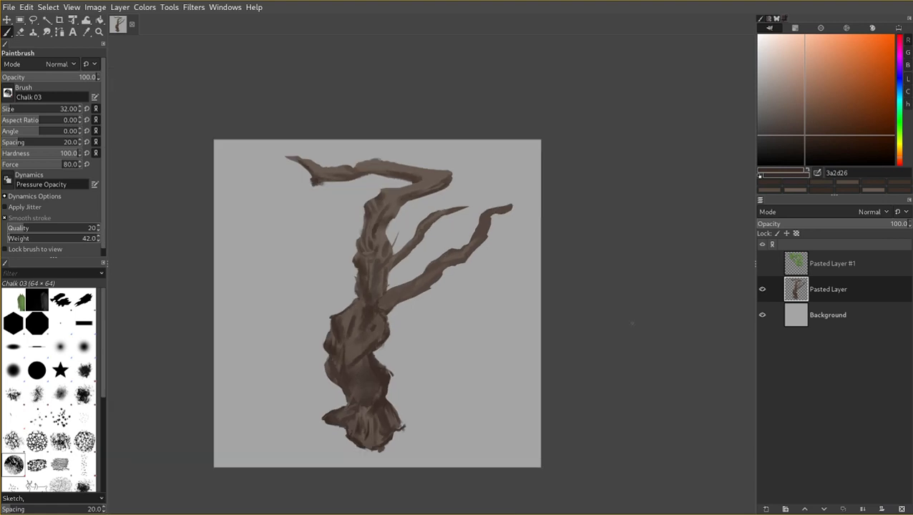
Show and select the Pasted Layer #1 foliage layer, then lasso and delete the stray leaves below the left clump.
left_click(762, 264)
left_click(818, 265)
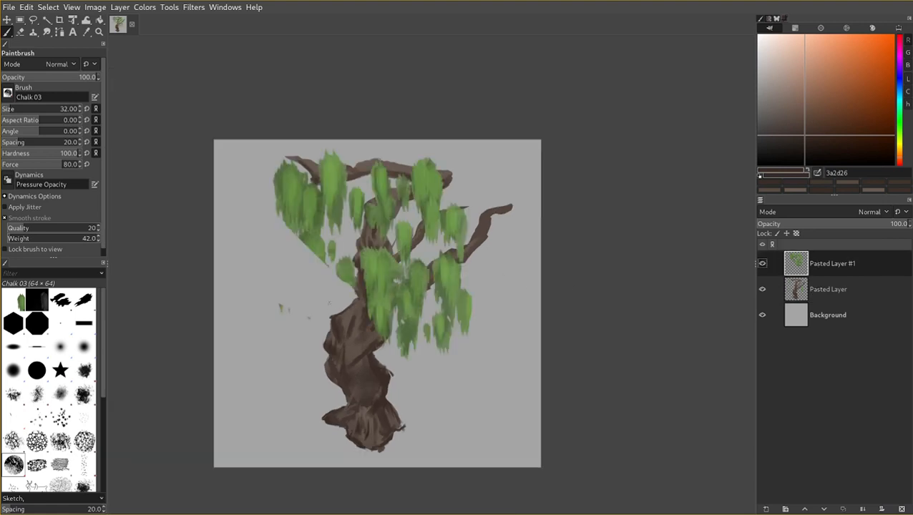
key("f")
left_click(763, 289)
left_click(763, 289)
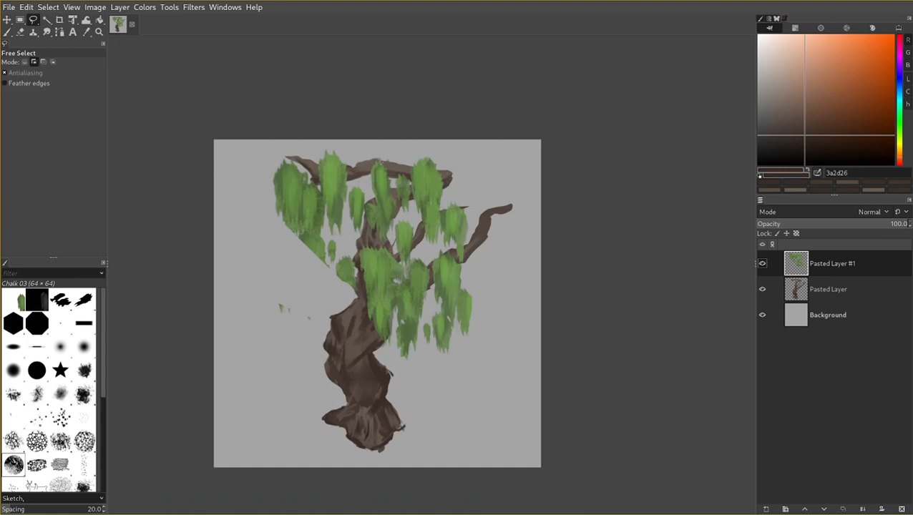
mouse_move(300, 246)
left_mouse_down()
mouse_move(329, 232)
mouse_move(352, 241)
mouse_move(268, 352)
mouse_move(243, 292)
left_mouse_up()
key("Delete")
key("ctrl+shift+a")
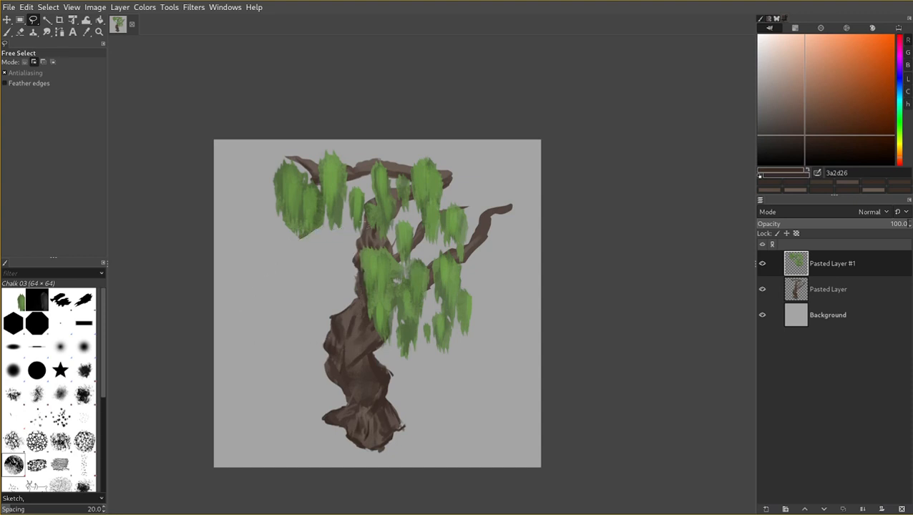
Lasso the lower middle foliage clump, move it up-left beneath the left branch's leaves and anchor it.
mouse_move(356, 231)
left_mouse_down()
mouse_move(352, 363)
mouse_move(431, 349)
mouse_move(438, 266)
mouse_move(391, 236)
left_mouse_up()
key("shift+t")
left_click_drag(415, 320, 328, 267)
key("Return")
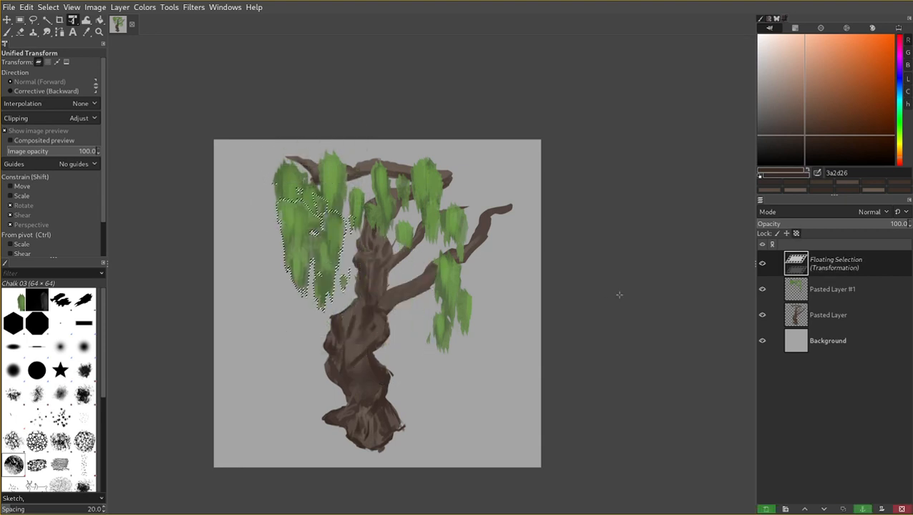
key("ctrl+h")
key("f")
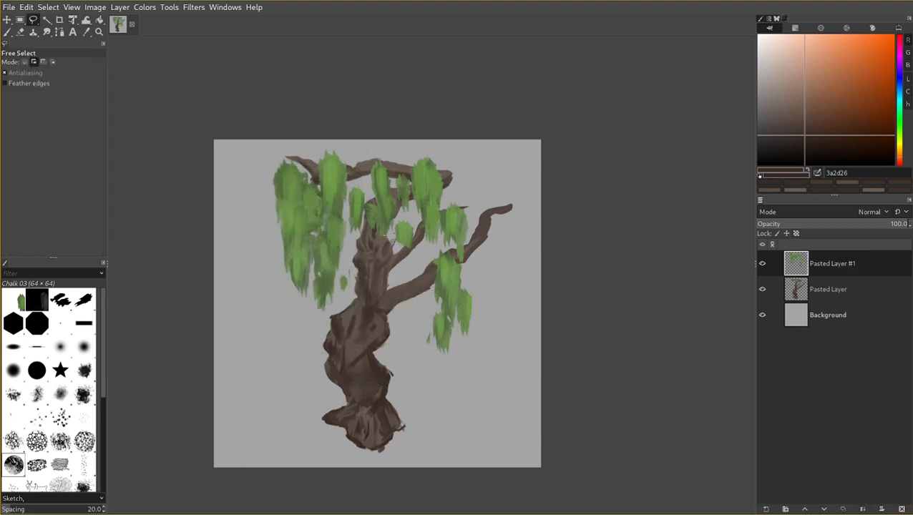
Lasso and cut away the remaining foliage hanging over the middle of the tree.
mouse_move(370, 267)
left_mouse_down()
mouse_move(505, 235)
mouse_move(373, 148)
left_mouse_up()
key("ctrl+x")
key("ctrl+shift+a")
Move the right foliage clump up-right so it hangs from the right branch's tip, and anchor it.
left_click_drag(464, 212, 467, 212)
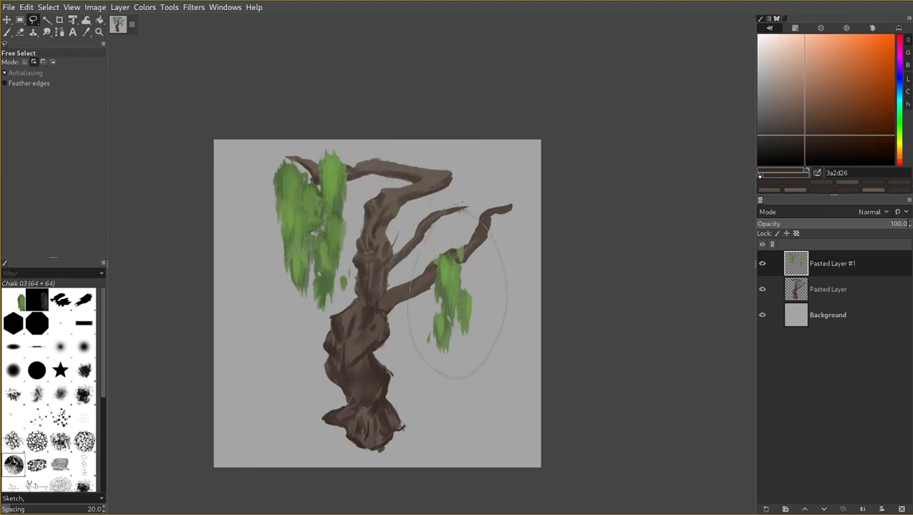
key("shift+t")
left_click_drag(466, 300, 516, 254)
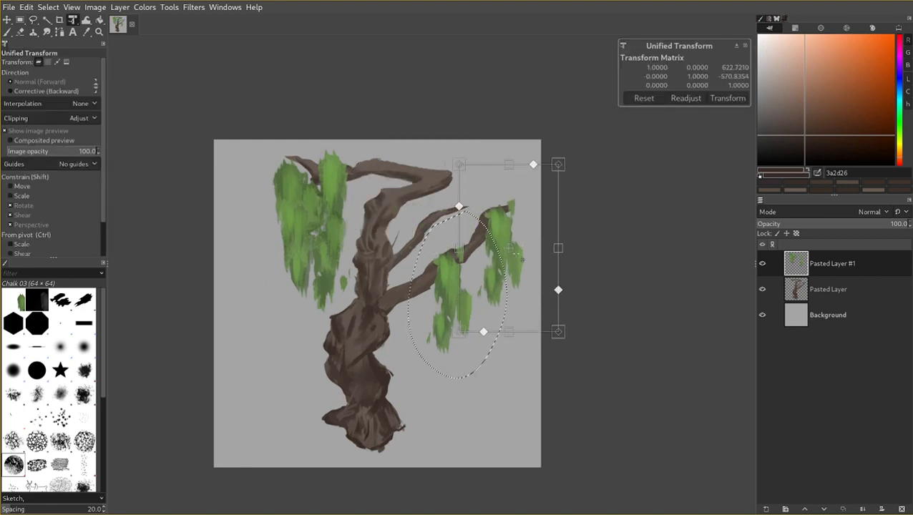
key("Return")
left_click(862, 508)
key("f")
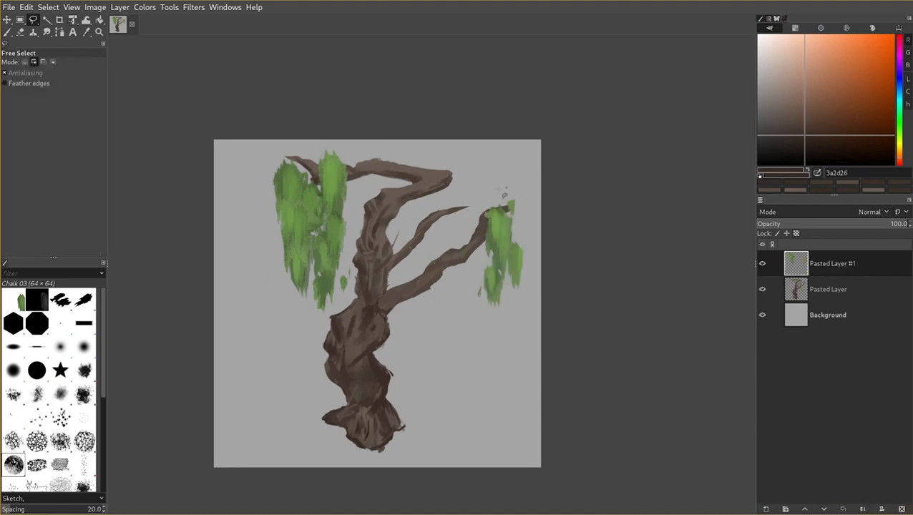
Trim the top of the right foliage clump and the lower-left end of the left clump with freehand selections.
left_click_drag(517, 222, 499, 195)
key("Delete")
key("ctrl+shift+a")
left_click_drag(490, 258, 475, 256)
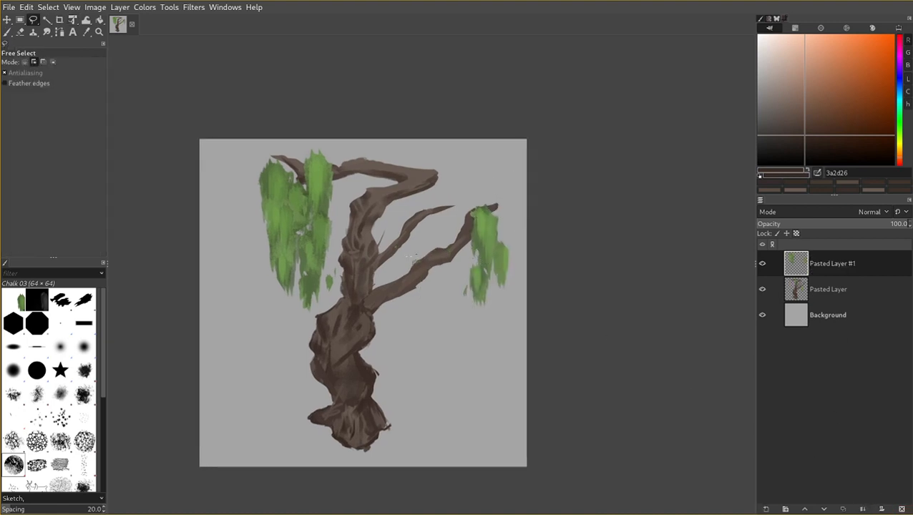
left_click_drag(287, 221, 340, 249)
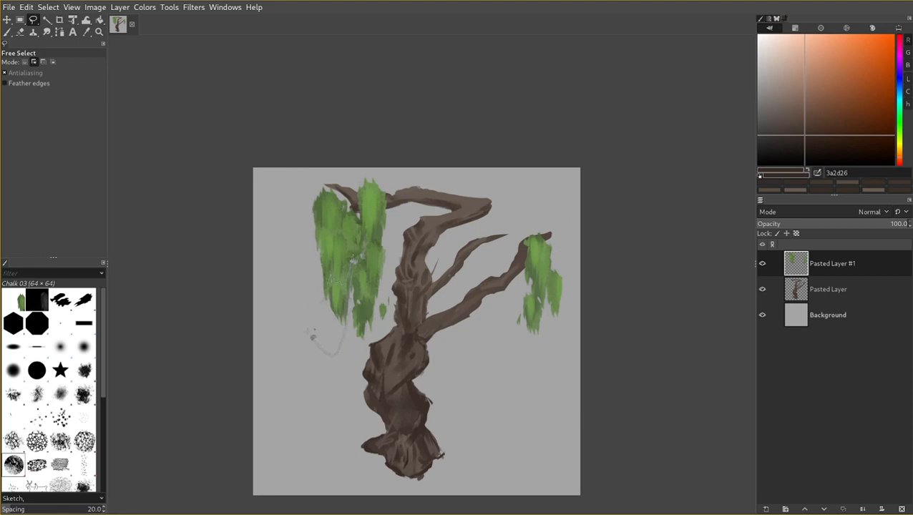
left_click_drag(308, 332, 302, 314)
key("Delete")
key("ctrl+shift+a")
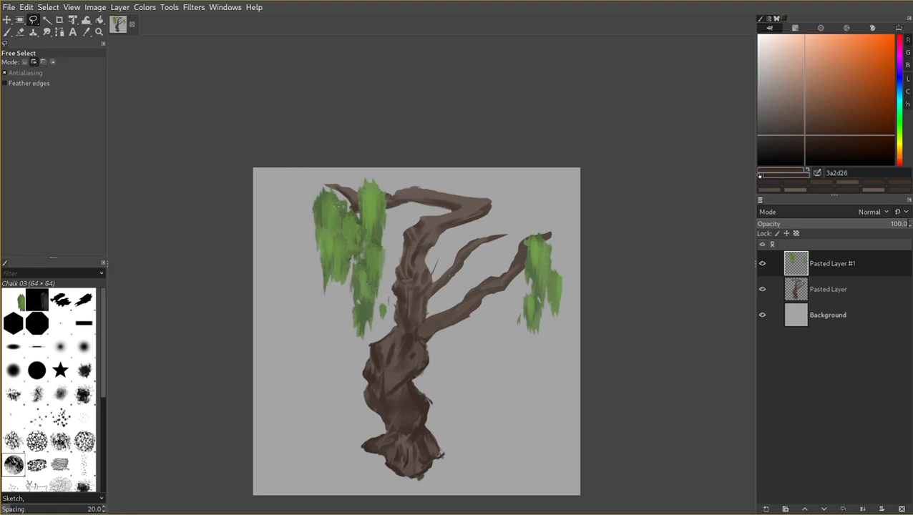
Shift the left foliage clump slightly up and right on its branch, and anchor it.
mouse_move(310, 170)
left_mouse_down()
mouse_move(475, 289)
mouse_move(311, 166)
left_mouse_up()
key("shift+t")
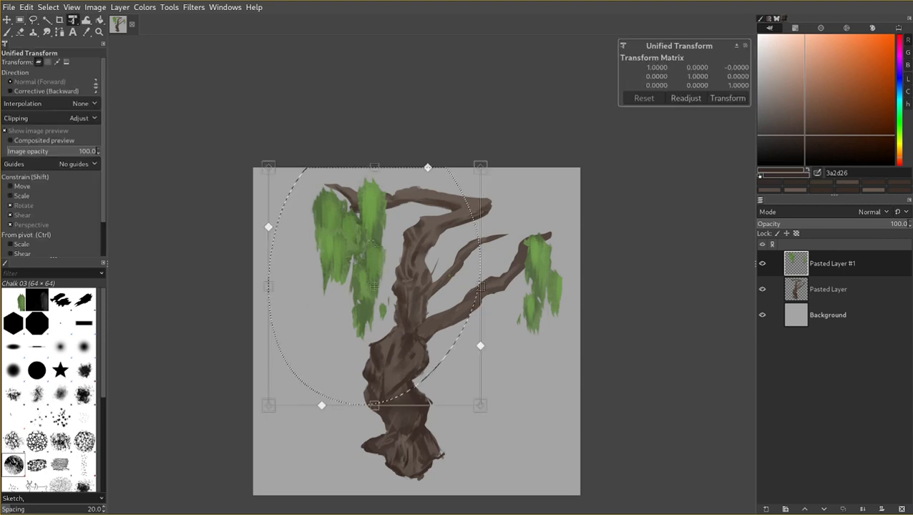
left_click_drag(373, 250, 375, 238)
key("Return")
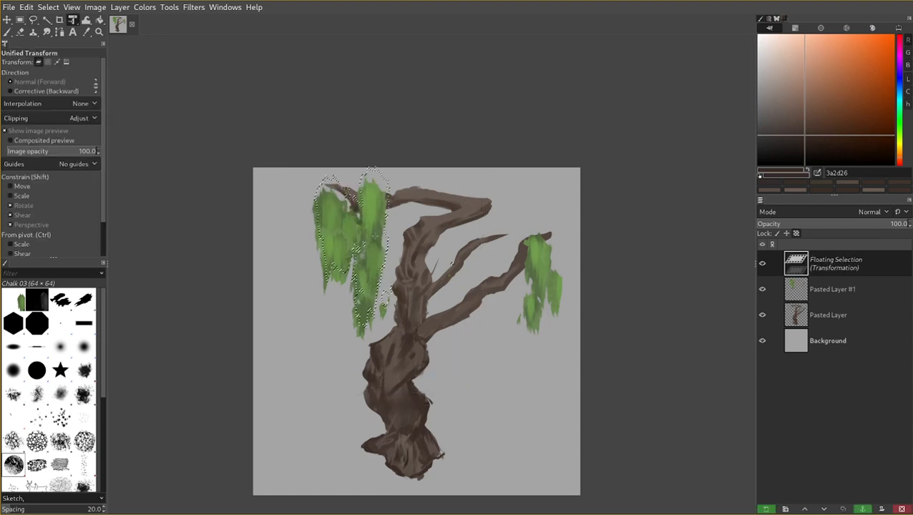
left_click(862, 509)
key("f")
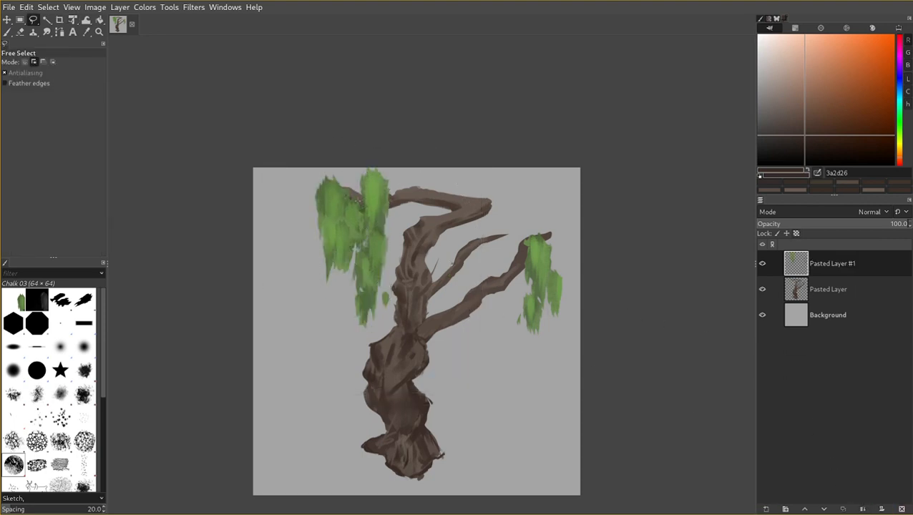
Delete the leaves covering the top-left branch between the two strands and the stray leaf beside the trunk.
mouse_move(392, 189)
left_mouse_down()
mouse_move(335, 170)
mouse_move(351, 193)
left_mouse_up()
key("Delete")
key("ctrl+shift+a")
mouse_move(396, 286)
left_mouse_down()
mouse_move(407, 260)
mouse_move(419, 277)
mouse_move(383, 283)
left_mouse_up()
key("Delete")
key("ctrl+shift+a")
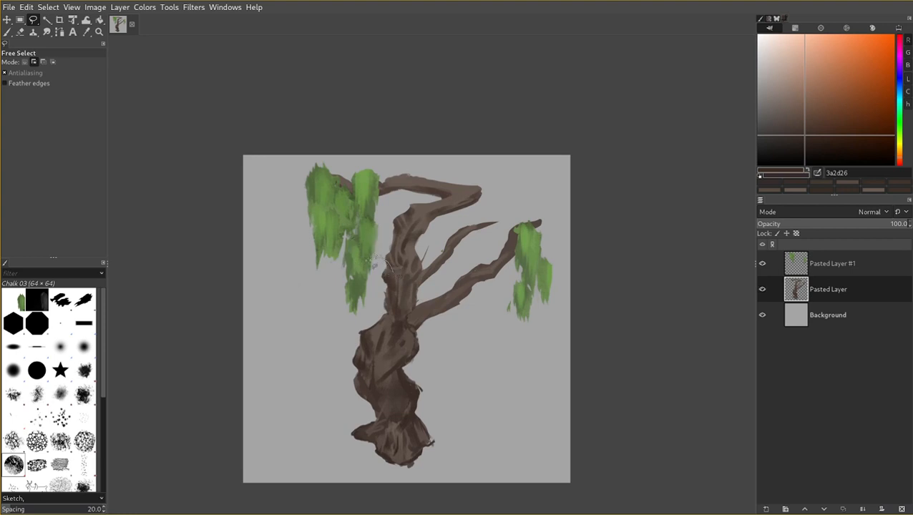
Lasso a thin curved branch off the trunk's left side and add a new layer directly above the background.
left_click_drag(379, 268, 390, 276)
key("p")
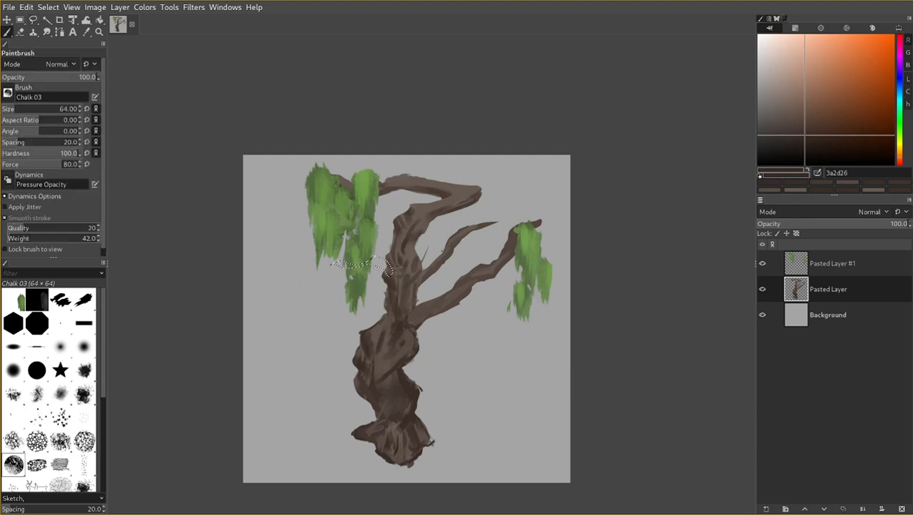
key("]")
key("]")
left_click(418, 250, "ctrl")
key("]")
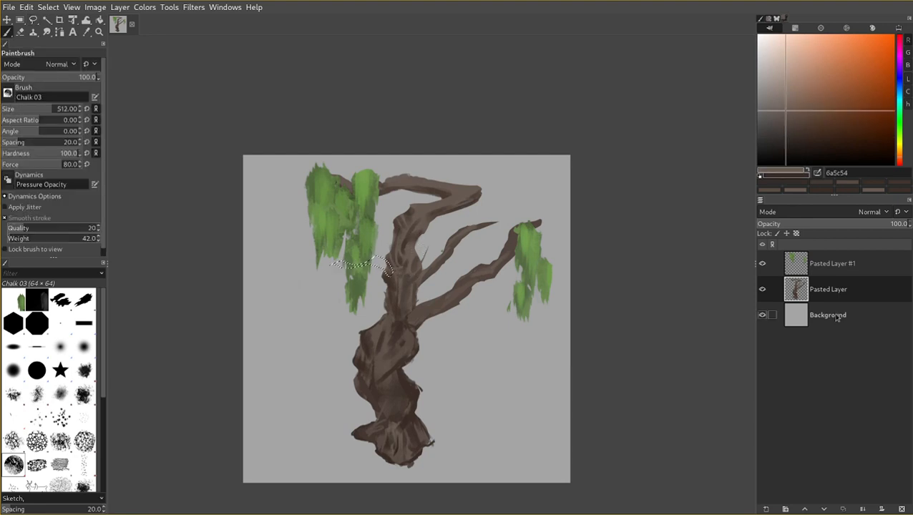
left_click(781, 315)
left_click(896, 508)
Fill the selected branch with brown 6a5c54 chalk, shade it with 41322b at size 64, and clear the selection.
mouse_move(392, 271)
left_mouse_down()
mouse_move(323, 269)
mouse_move(402, 275)
left_mouse_up()
key("[")
key("[")
key("[")
left_click(399, 284, "ctrl")
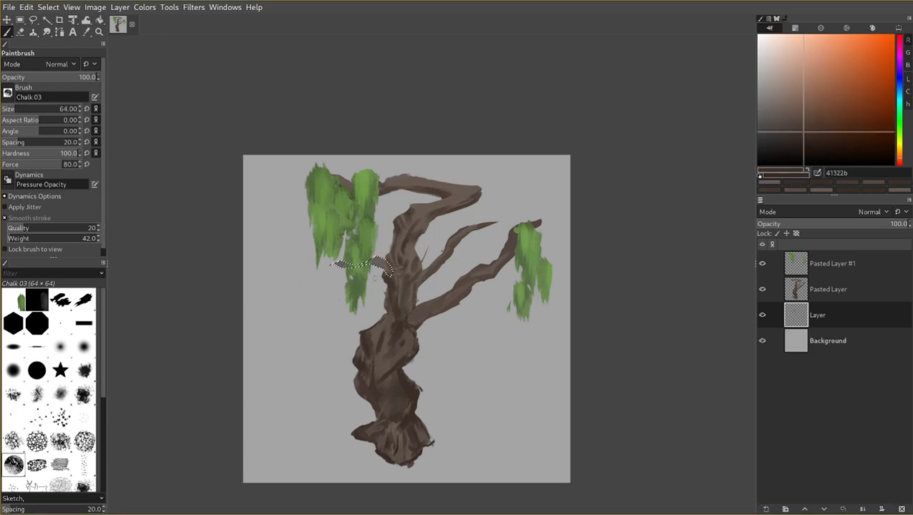
left_click_drag(387, 266, 358, 263)
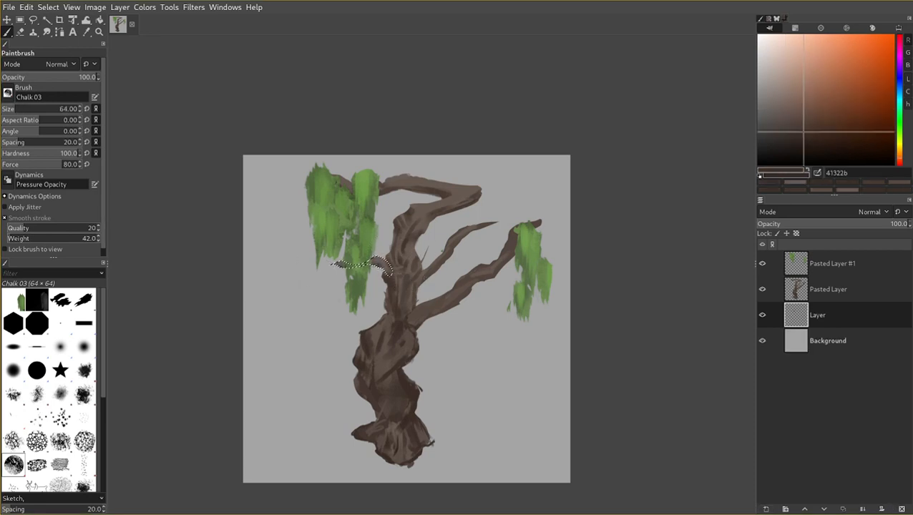
key("ctrl+shift+a")
Extend the small left branch's tip with 6a5c54 chalk and shade it with 453832 at size 32.
key("f")
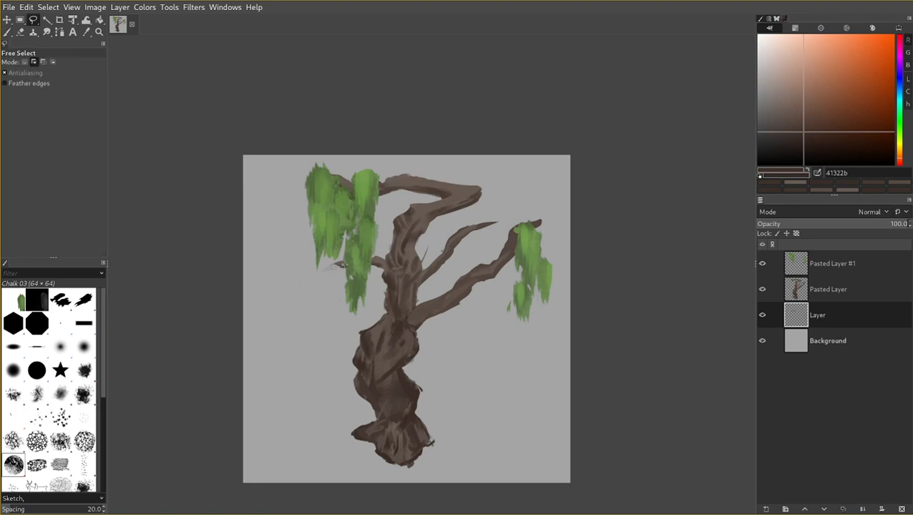
key("p")
left_click(338, 265, "ctrl")
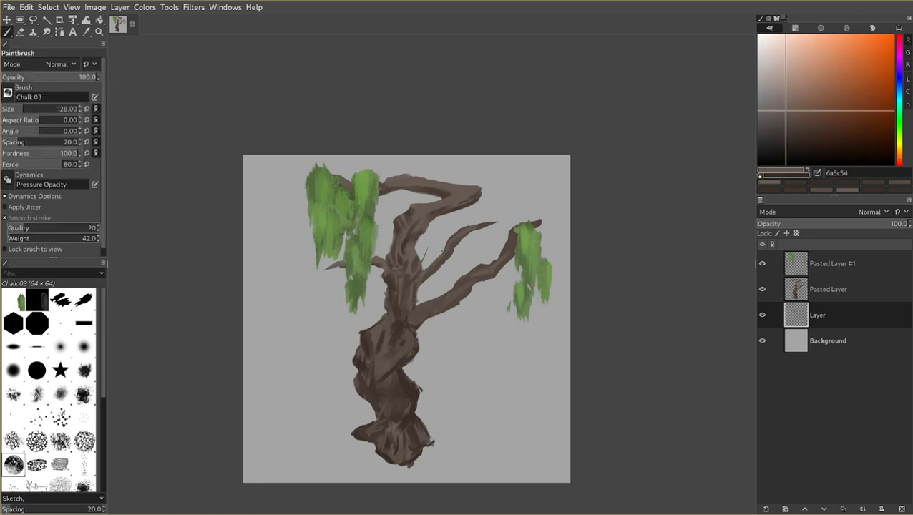
key("bracketleft")
key("bracketleft")
left_click(379, 263, "ctrl")
left_click_drag(341, 266, 326, 270)
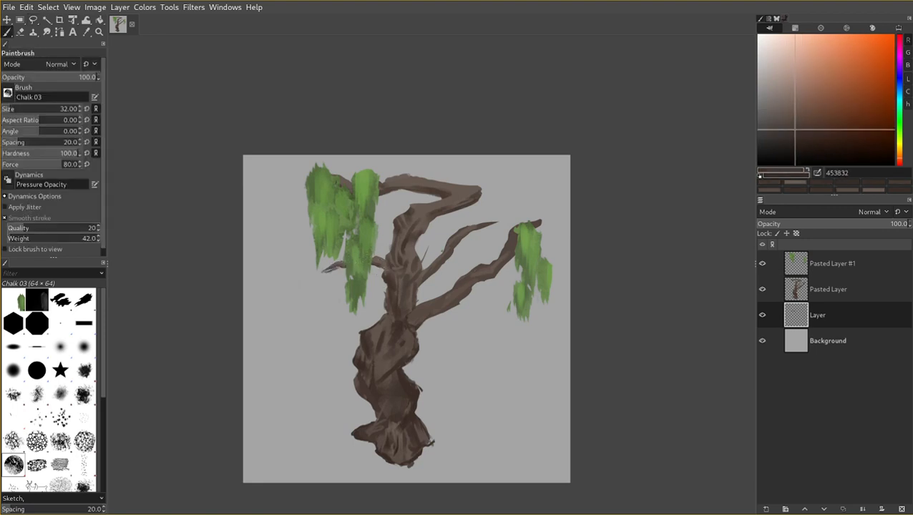
Delete the excess paint around the small left branch's tip with a freehand selection.
key("f")
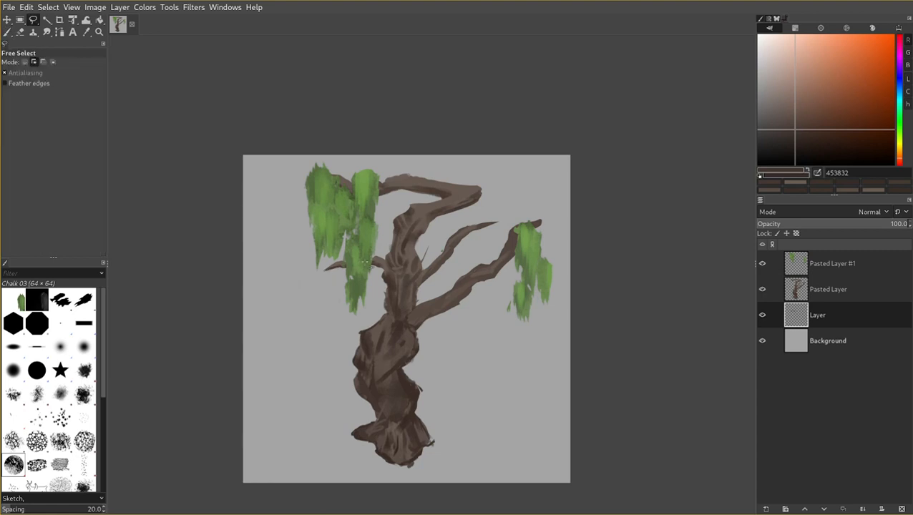
key("p")
key("f")
key("Delete")
key("ctrl+shift+a")
key("shift+e")
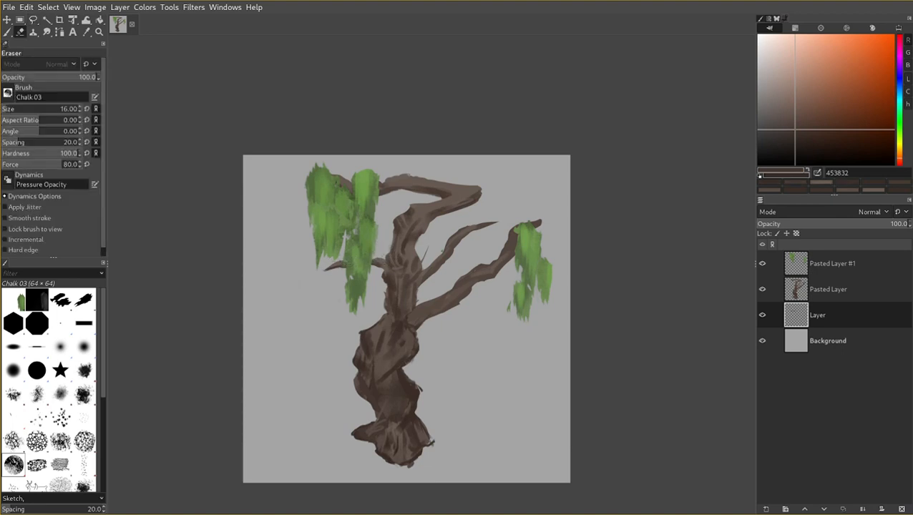
Touch up the small left branch with 6a5c54 chalk strokes and paint its drooping tip in 463830 at size 32.
key("p")
left_click(331, 276, "ctrl")
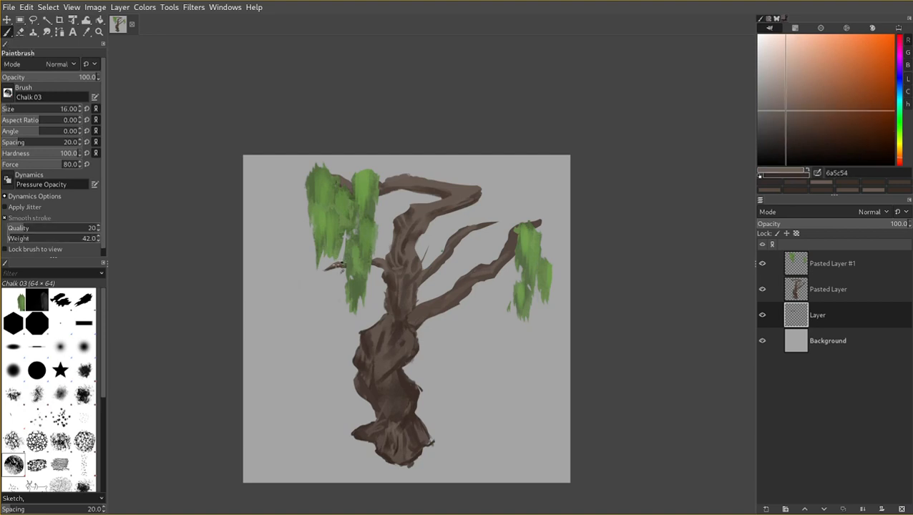
left_click_drag(337, 263, 331, 269)
left_click(340, 265, "ctrl")
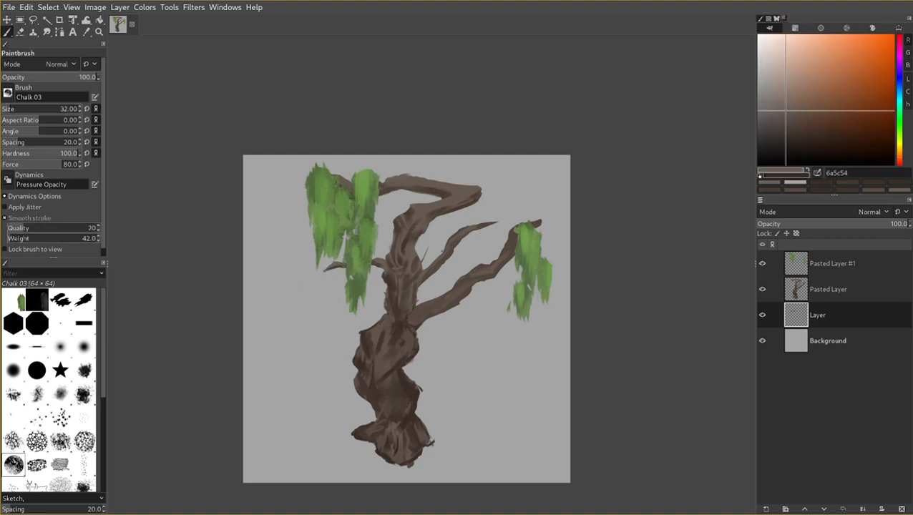
left_click_drag(442, 252, 422, 259)
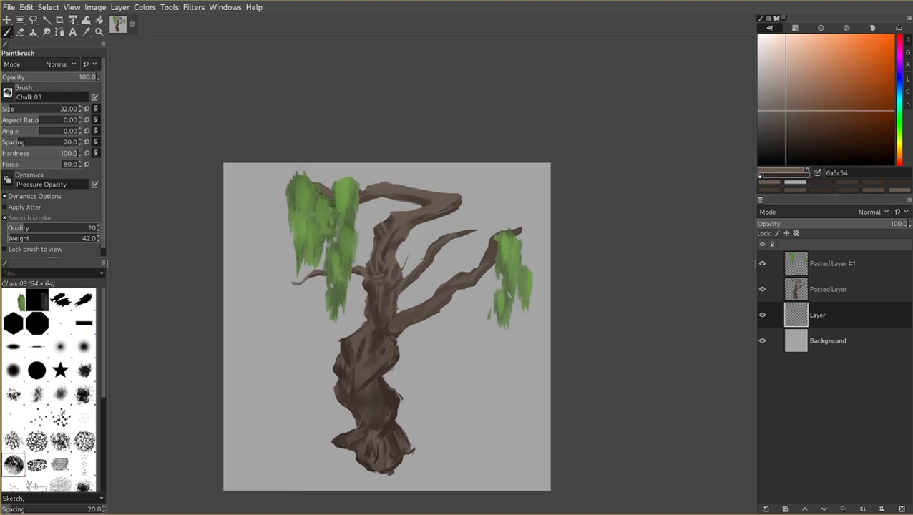
left_click(372, 289, "ctrl")
left_click_drag(295, 284, 308, 283)
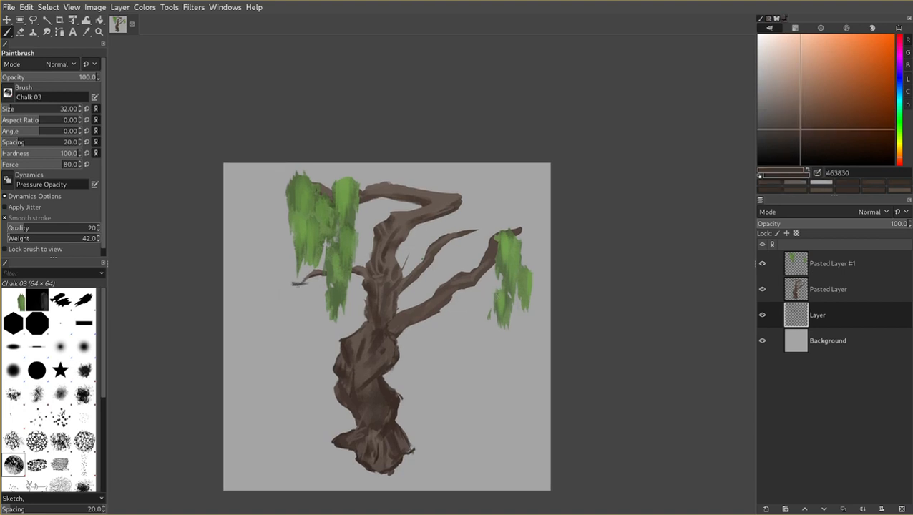
Lasso and delete the rough edges around the small branch's drooping tip.
key("f")
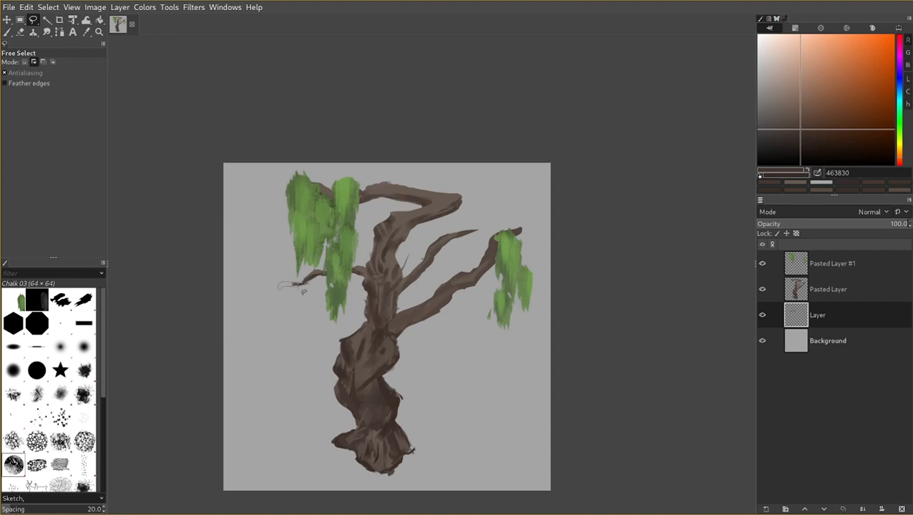
key("p")
key("f")
left_click_drag(312, 277, 315, 278)
key("Delete")
key("ctrl+shift+a")
Hide the foliage layer and redraw the small left branch rising up-left, using a freehand selection and brown chalk.
left_click(762, 263)
mouse_move(355, 272)
left_mouse_down()
mouse_move(291, 245)
mouse_move(372, 275)
mouse_move(302, 265)
mouse_move(297, 238)
mouse_move(297, 260)
mouse_move(360, 261)
mouse_move(264, 282)
left_mouse_up()
key("p")
key("bracketright")
key("bracketright")
key("bracketright")
left_click(368, 275, "ctrl")
key("ctrl+shift+a")
Shade the rising left branch with 463831 chalk at size 64 and highlight it with 6a5c54 at size 32.
key("f")
mouse_move(356, 278)
left_mouse_down()
mouse_move(322, 265)
mouse_move(332, 266)
left_mouse_up()
key("p")
left_click(346, 278, "ctrl")
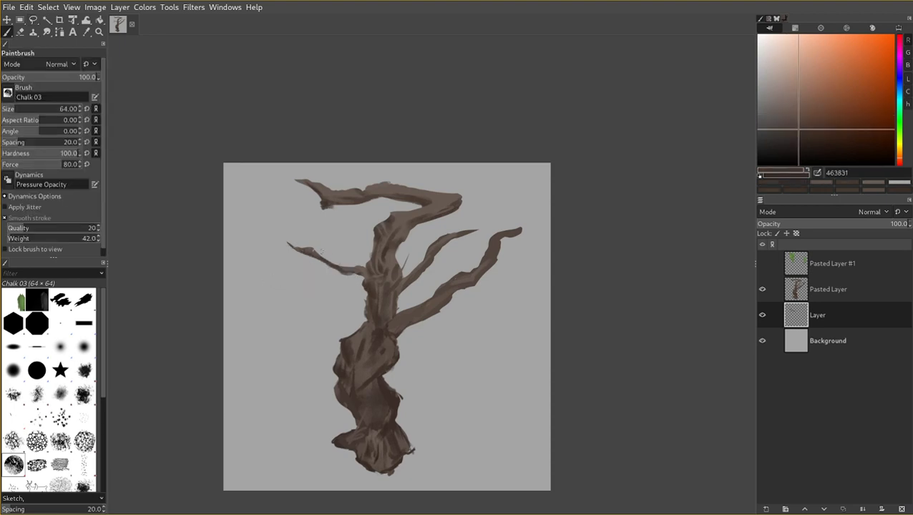
key("f")
key("p")
left_click(361, 270, "ctrl")
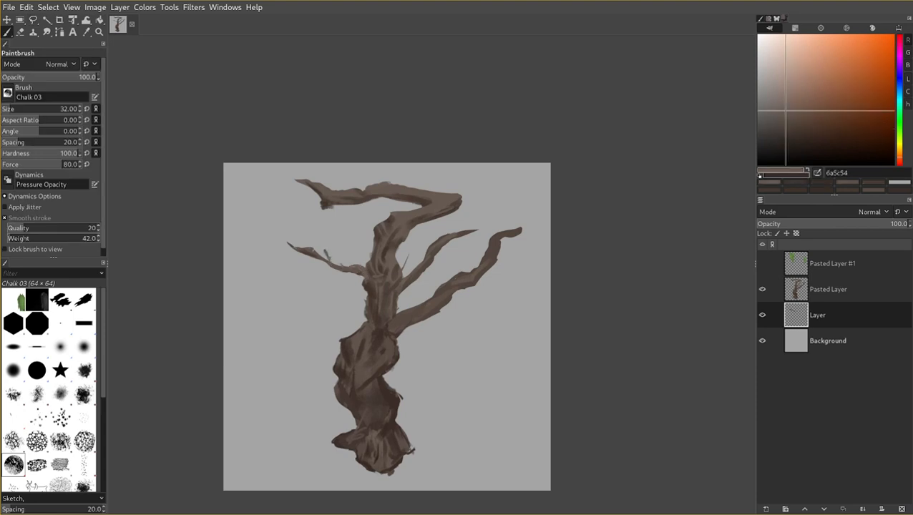
Lasso a short forked twig on top of the left branch and fill it with 62544d chalk at size 128.
key("f")
left_click_drag(326, 251, 342, 270)
key("p")
left_click(340, 267, "ctrl")
key("bracketright")
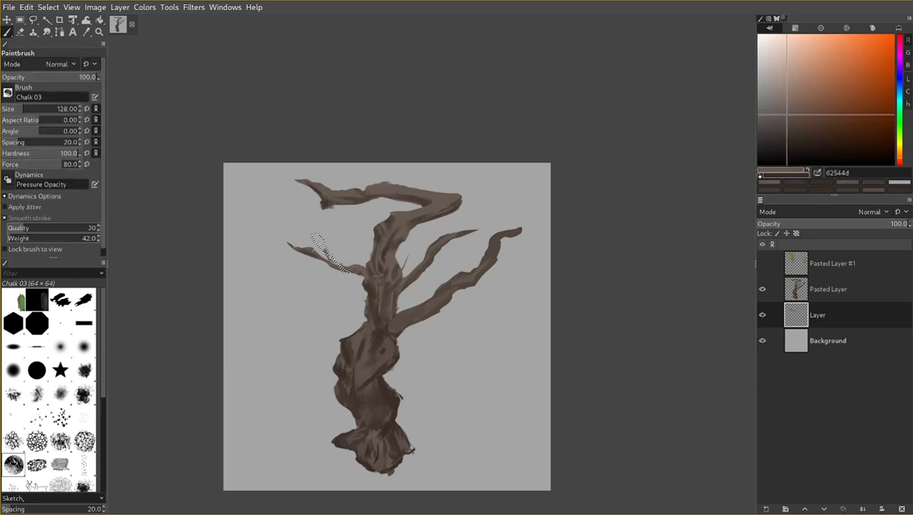
left_click_drag(317, 238, 331, 259)
key("ctrl+shift+a")
Lasso and cut away the left branch's outer fork, leaving only the upright twig.
key("f")
key("p")
key("f")
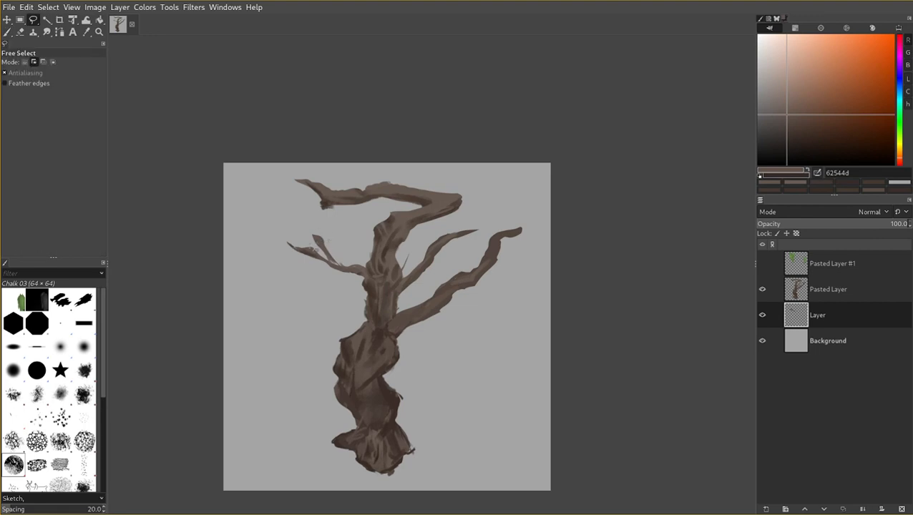
left_click_drag(259, 239, 332, 262)
key("ctrl+x")
key("ctrl+a")
key("ctrl+shift+a")
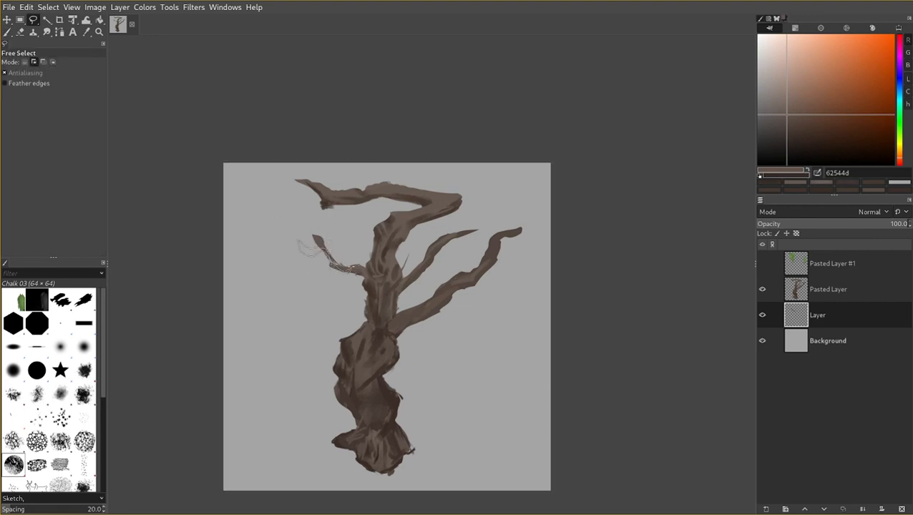
Paint a curved extension onto the small branch's tip in 62544d chalk and trim the excess with a freehand selection.
key("p")
key("bracketright")
mouse_move(340, 267)
left_mouse_down()
mouse_move(304, 248)
mouse_move(302, 230)
mouse_move(342, 252)
left_mouse_up()
key("f")
key("Delete")
key("ctrl+shift+a")
key("p")
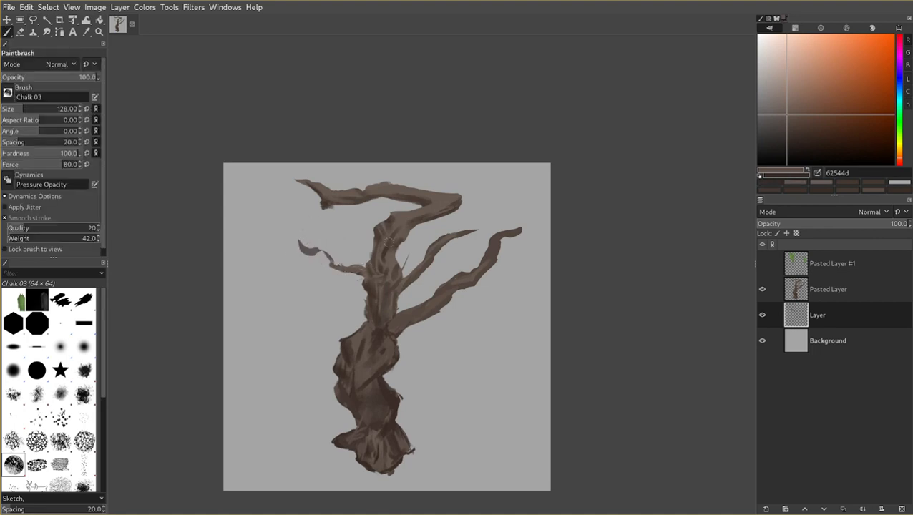
Shade the small left branch with 43362f chalk at size 64, highlight it in 6a5c54, and trim its tip with a freehand selection.
key("bracketleft")
key("bracketleft")
left_click(373, 261, "ctrl")
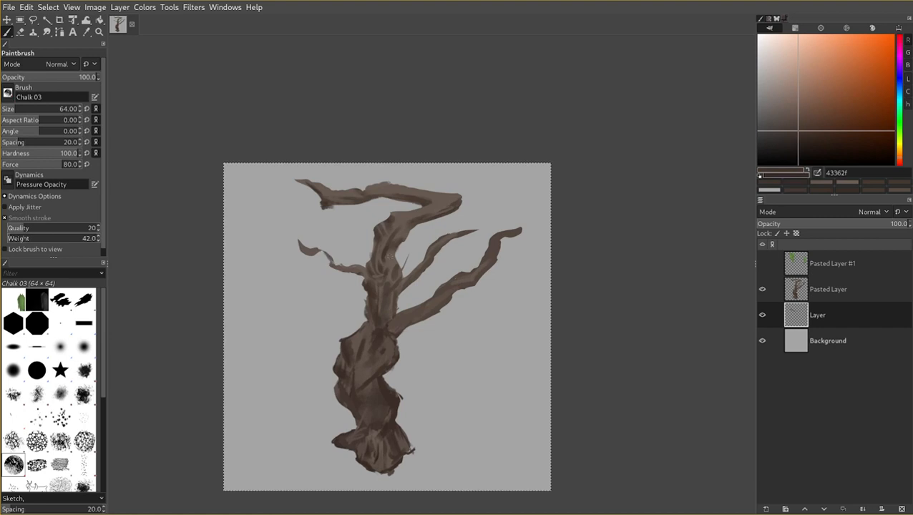
left_click(338, 258, "ctrl")
mouse_move(319, 249)
left_mouse_down()
mouse_move(334, 259)
mouse_move(301, 249)
mouse_move(299, 267)
left_mouse_up()
key("f")
key("Return")
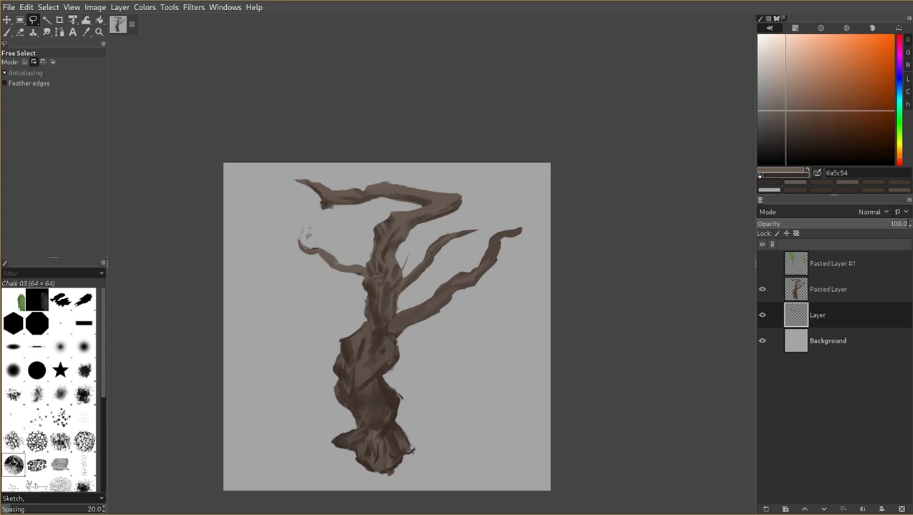
Refine the small left branch with 45362f chalk shadows at size 64 and 6a5c54 highlights at size 32.
key("p")
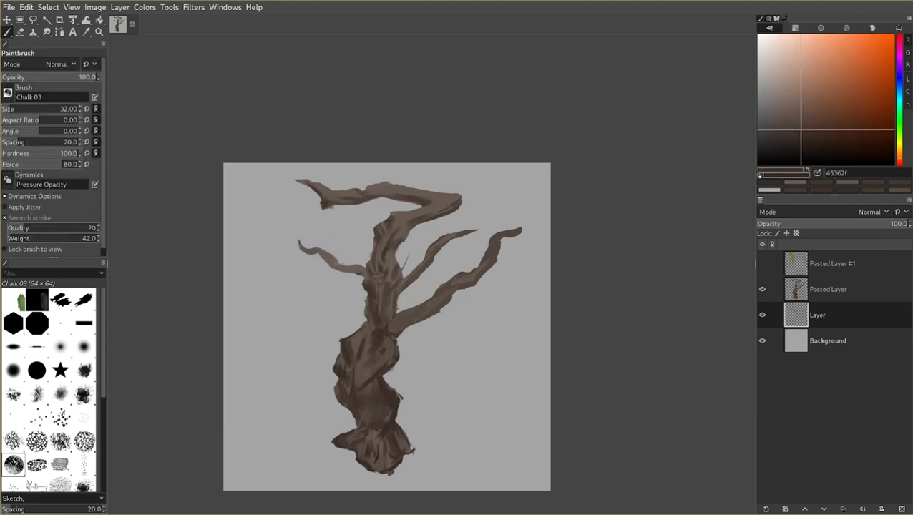
key("bracketright")
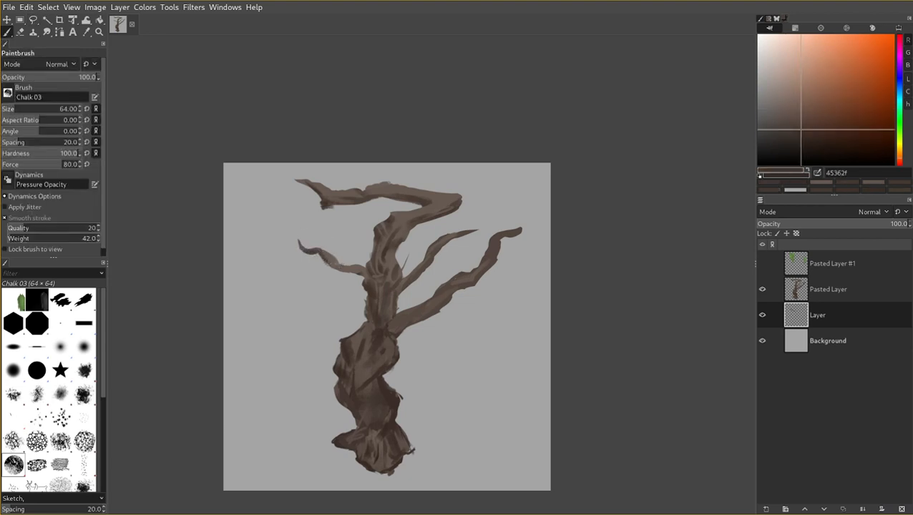
left_click(323, 255, "ctrl")
key("bracketleft")
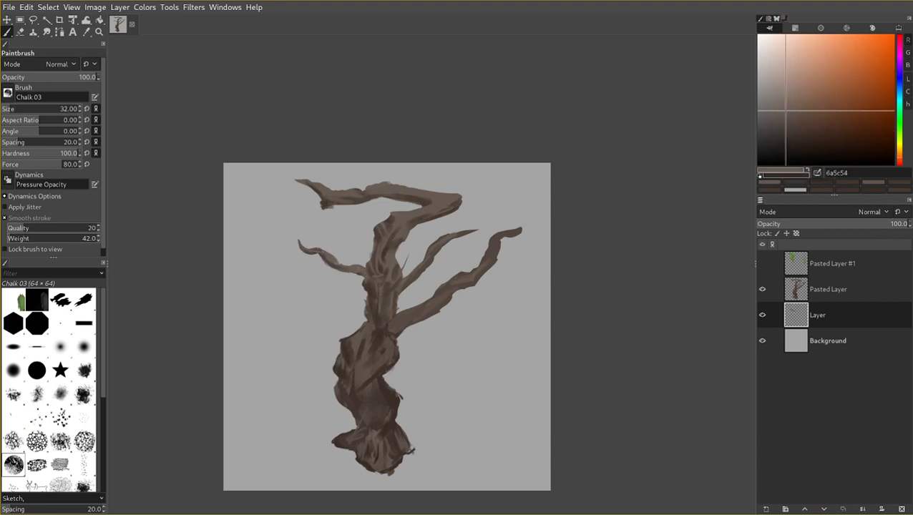
key("shift+e")
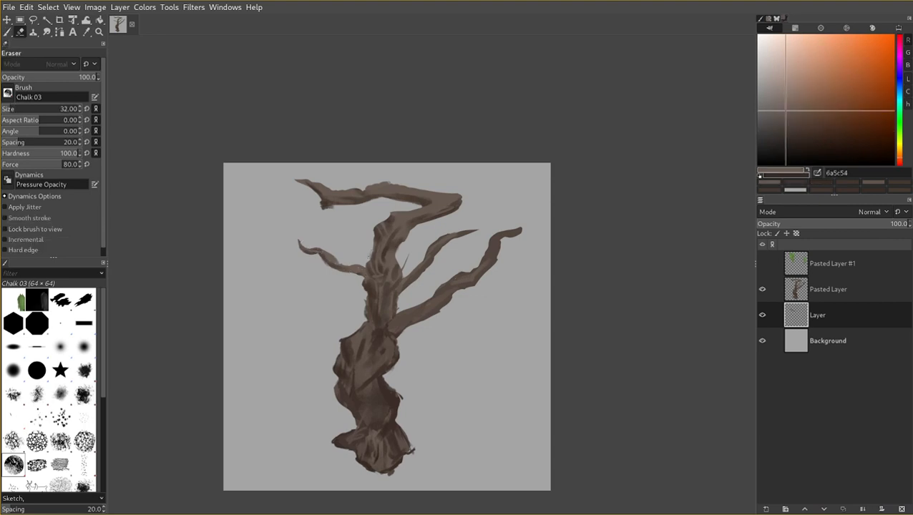
Merge Pasted Layer down into Layer and blend the small left branch's joint into the trunk with 42342d chalk at size 64.
left_click(831, 281)
left_click(865, 508)
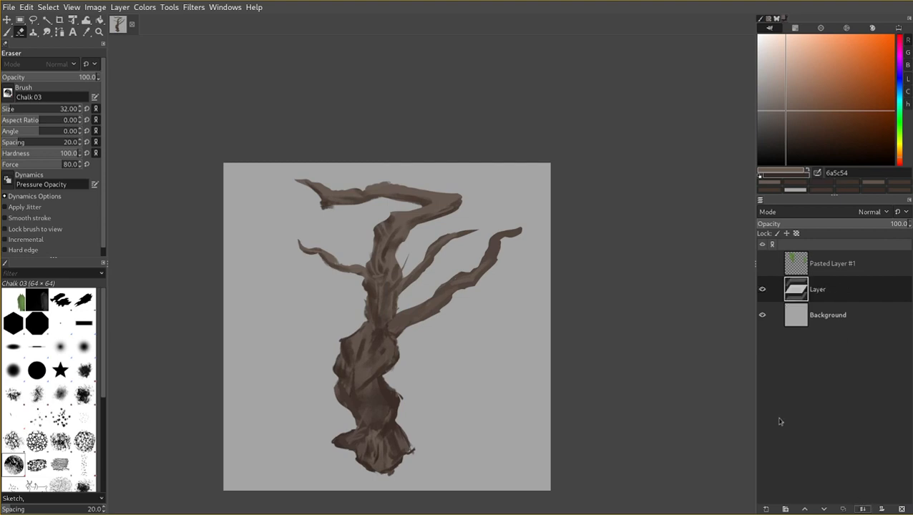
key("p")
key("bracketright")
left_click(370, 275, "ctrl")
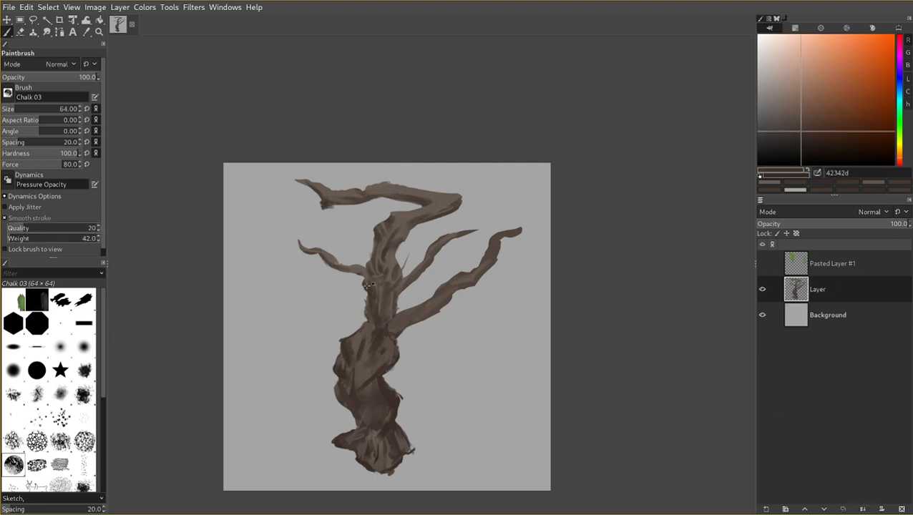
left_click_drag(368, 268, 376, 276)
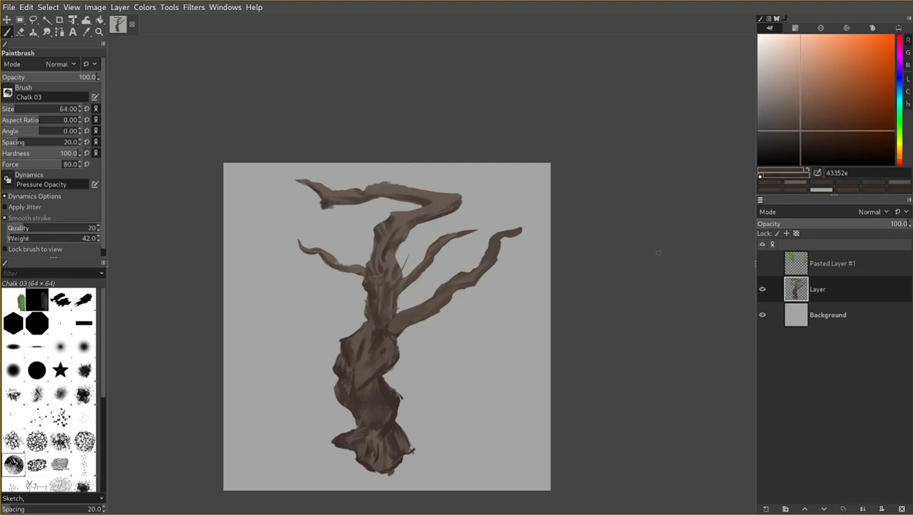
Show the foliage layer Pasted Layer #1 and make it the active layer.
left_click_drag(659, 252, 625, 277)
left_click(770, 265)
left_click(764, 264)
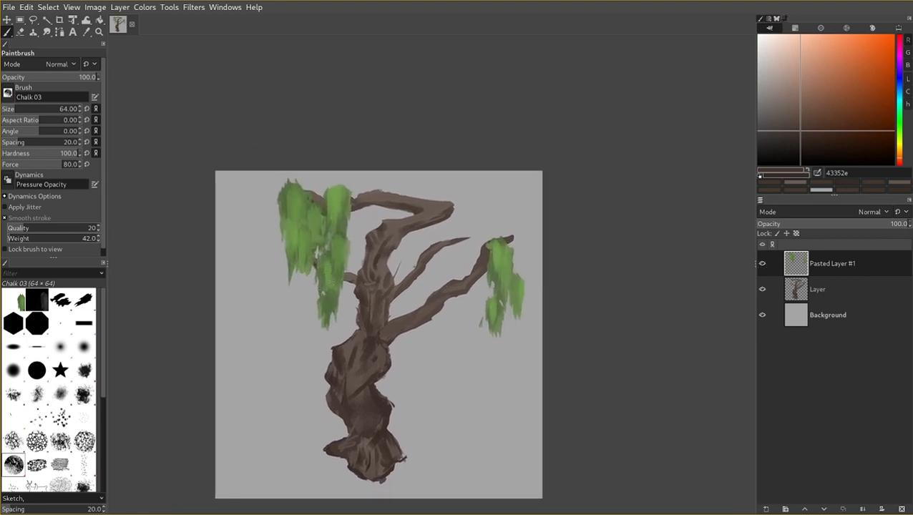
Lasso and clear the stray specks below the left foliage, leaving nothing selected.
key("f")
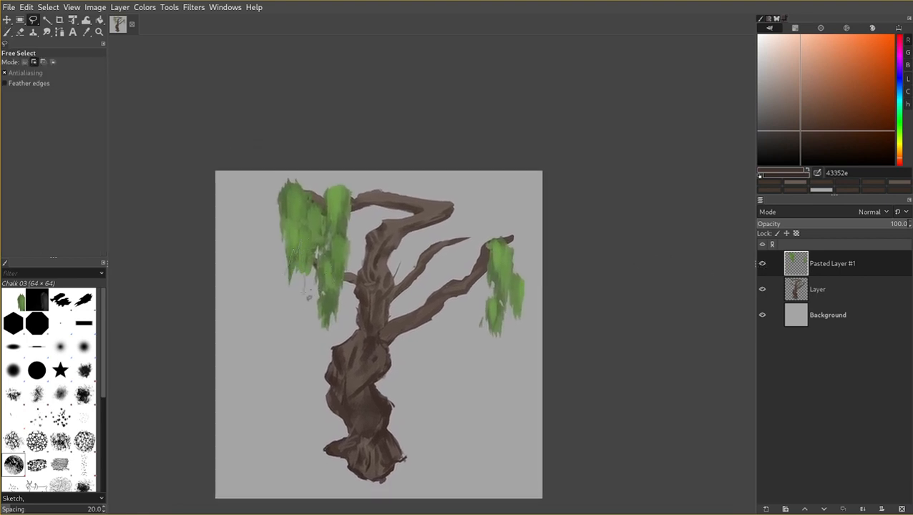
key("ctrl+a")
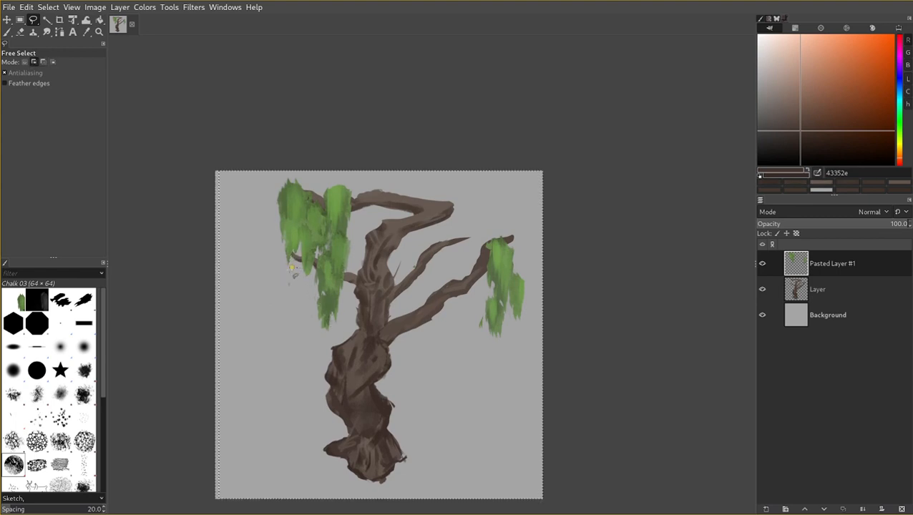
key("ctrl+x")
key("ctrl+v")
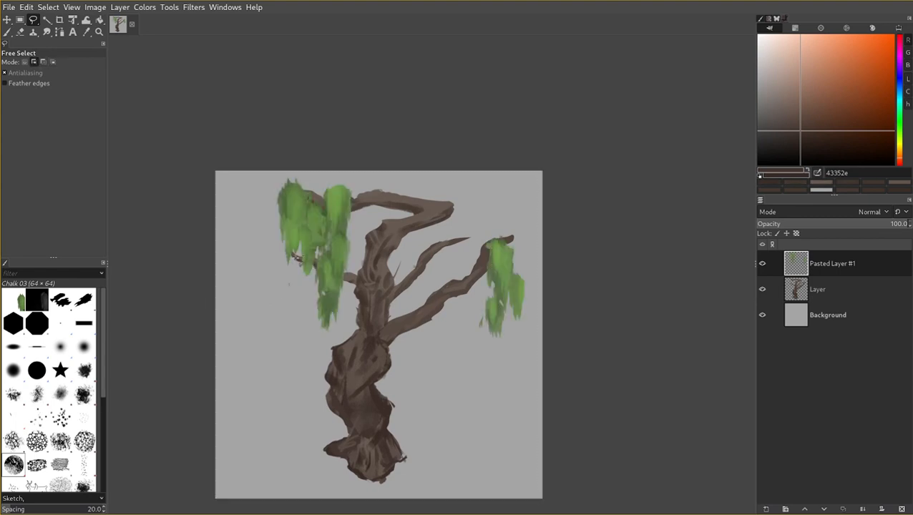
key("ctrl+x")
key("ctrl+v")
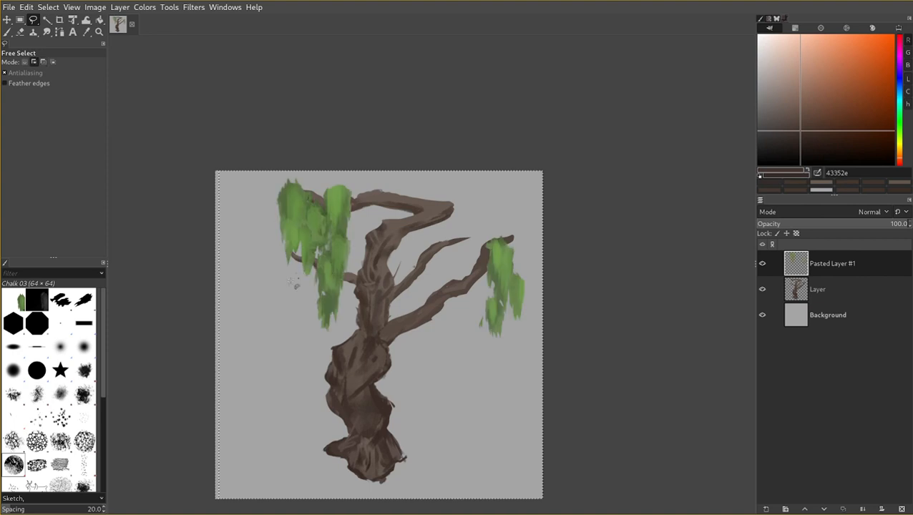
key("ctrl+shift+a")
left_click_drag(286, 268, 287, 269)
key("Return")
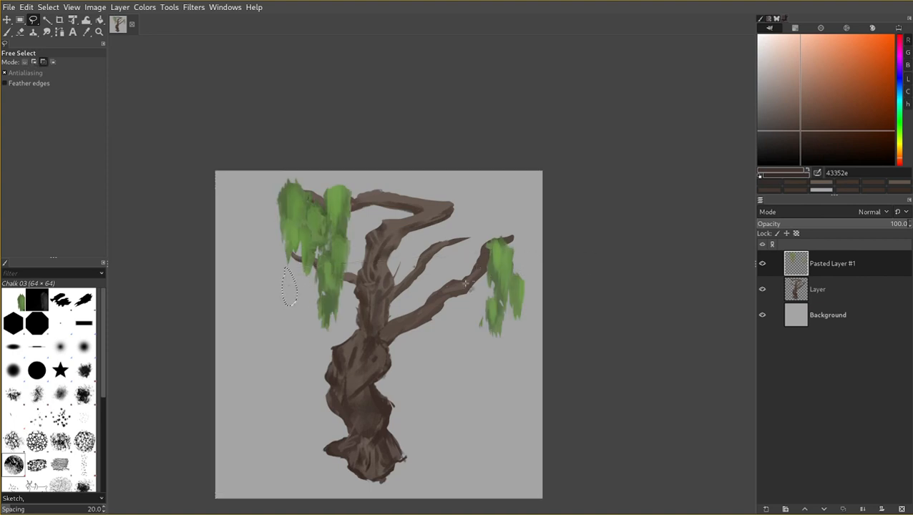
key("ctrl+shift+a")
left_click_drag(465, 284, 455, 280)
Set up the Paintbrush with the brush_01 #1 brush, aspect ratio 0 and angle -62.
key("p")
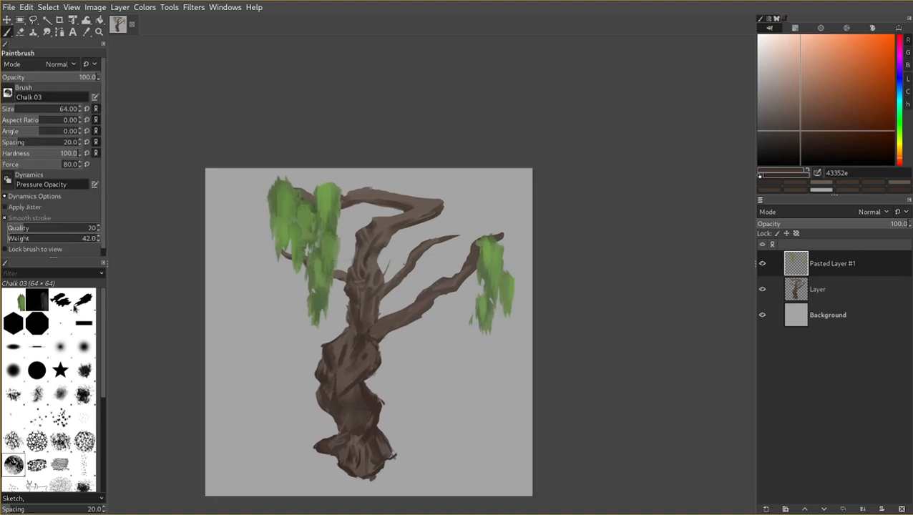
left_click(77, 304)
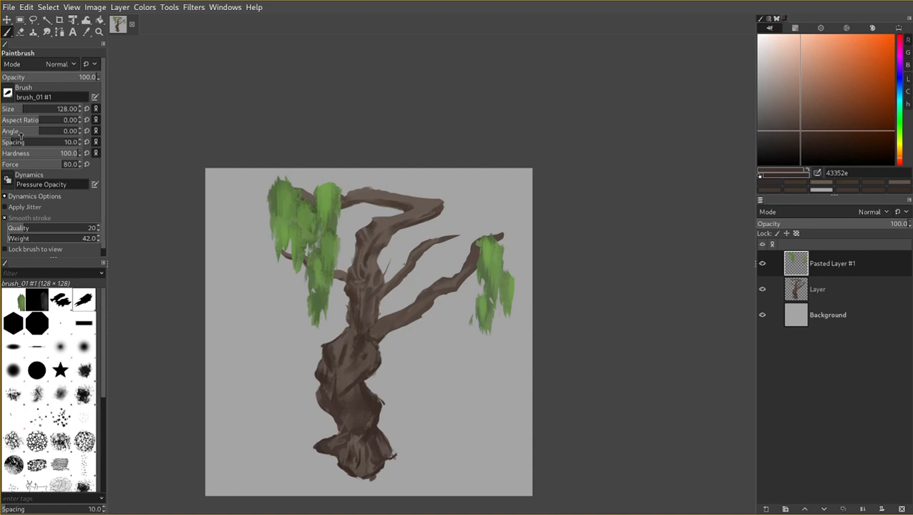
left_click(23, 120)
key("bracketright")
key("bracketright")
key("bracketright")
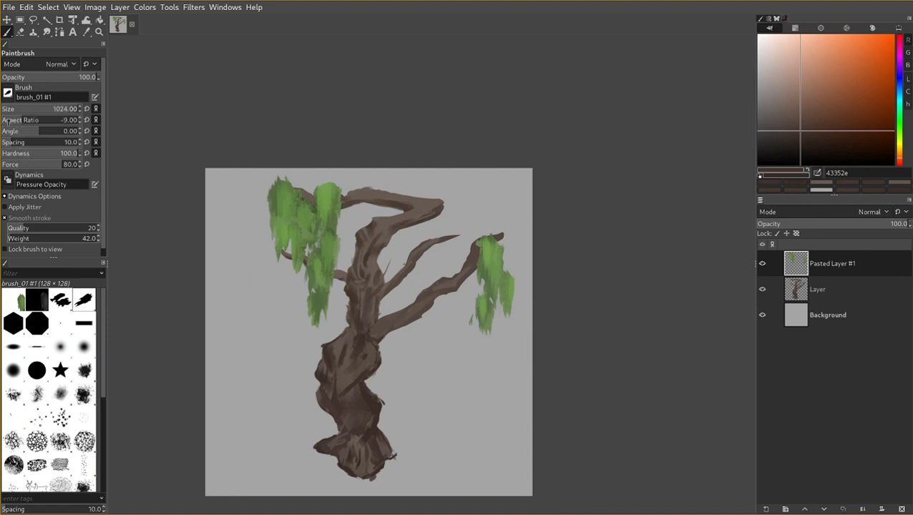
left_click_drag(20, 123, 39, 124)
left_click(23, 133)
left_click_drag(28, 134, 26, 136)
Set the foliage brush size to 256 and sample the green 68854d from the right foliage.
key("bracketleft")
left_click(333, 219, "ctrl")
key("bracketright")
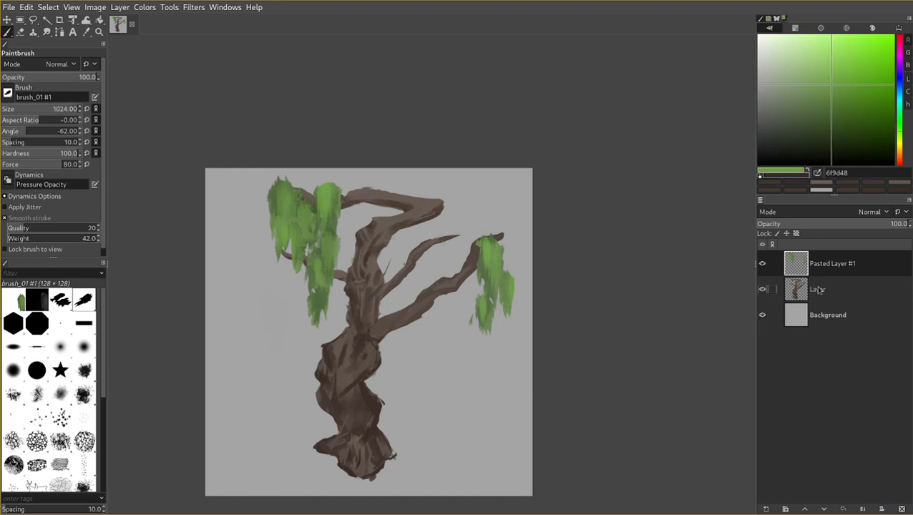
key("bracketleft")
key("bracketleft")
scroll(327, 315, "up", 1)
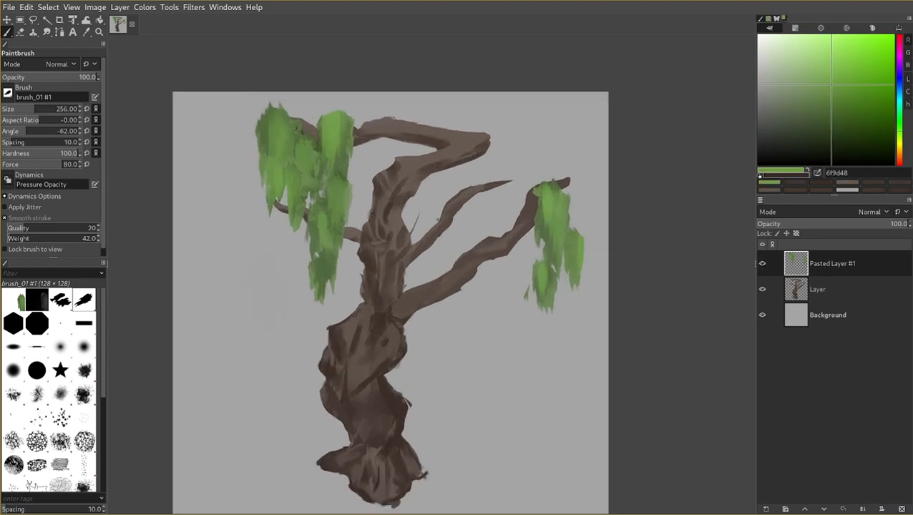
scroll(608, 297, "up", 2)
left_click(571, 319, "ctrl")
left_click_drag(571, 319, 622, 314)
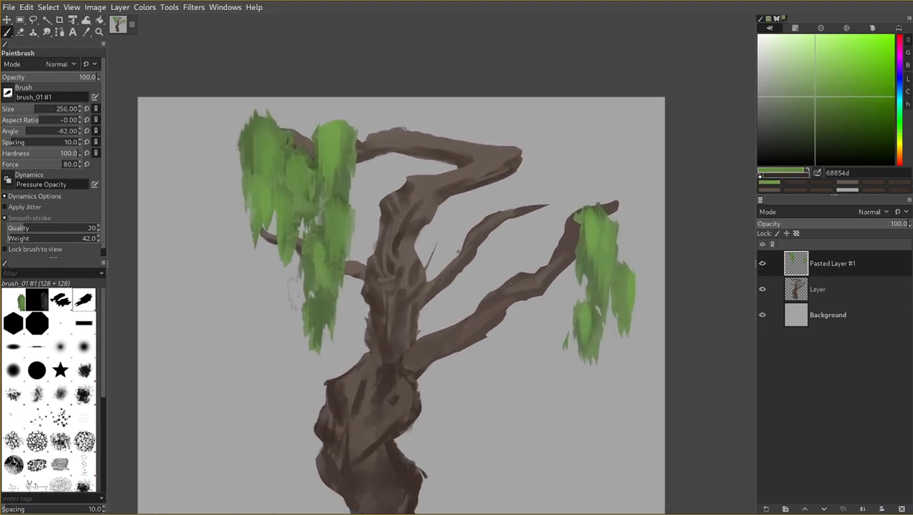
Add a new layer between the foliage and trunk layers and paint a 68854d leaf clump at the left foliage's lower outer edge, size 512.
key("bracketright")
left_click_drag(259, 249, 260, 272)
key("bracketleft")
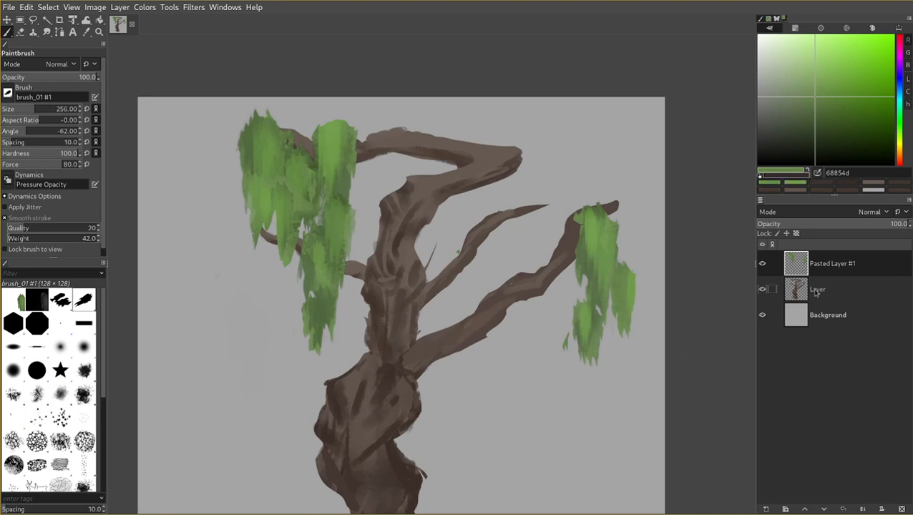
left_click(772, 289)
left_click(766, 509, "shift")
key("bracketright")
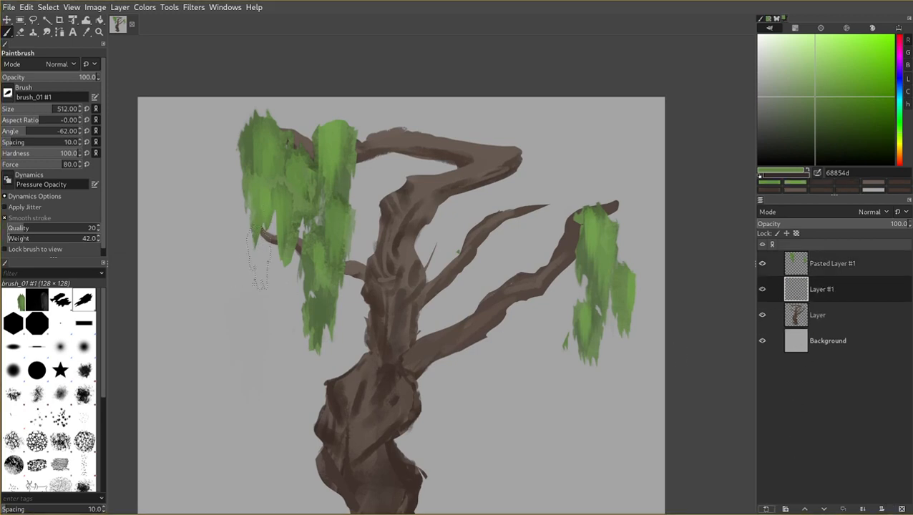
left_click_drag(258, 261, 247, 250)
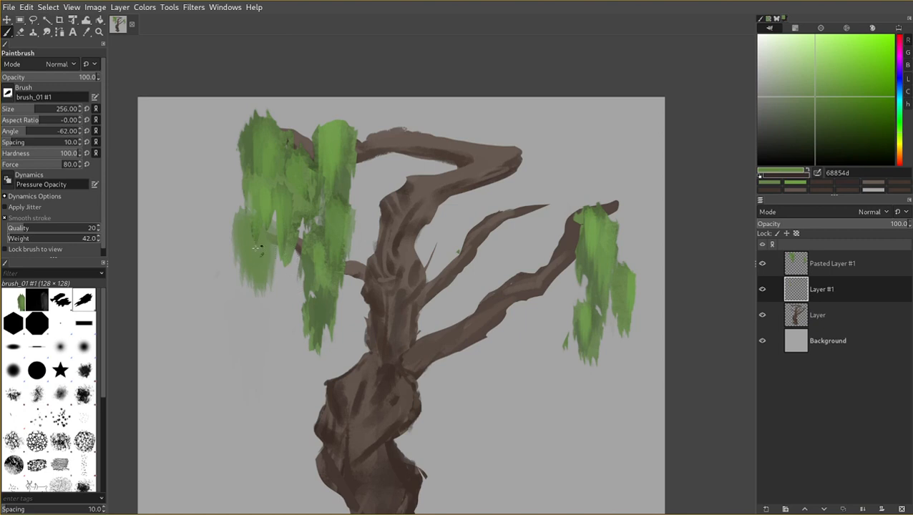
key("ctrl+z")
key("]")
left_click_drag(252, 251, 251, 278)
Paint hanging 68854d leaf clumps at size 512 on the middle branch's tip and a smaller one below the right branch.
key("[")
mouse_move(396, 157)
left_mouse_down()
mouse_move(307, 206)
mouse_move(312, 149)
left_mouse_up()
key("]")
left_click_drag(440, 207, 438, 254)
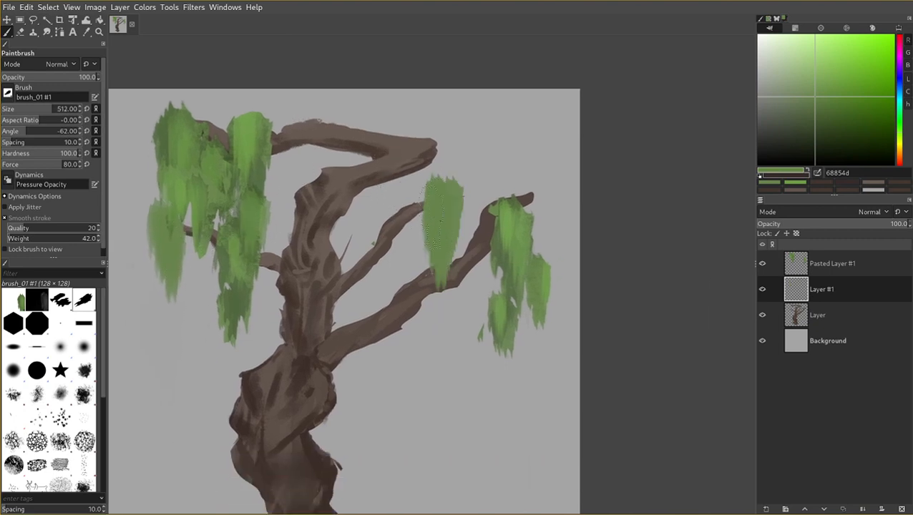
mouse_move(430, 221)
left_mouse_down()
mouse_move(445, 215)
mouse_move(422, 291)
mouse_move(416, 240)
mouse_move(428, 233)
left_mouse_up()
key("ctrl+z")
scroll(425, 262, "down", 1)
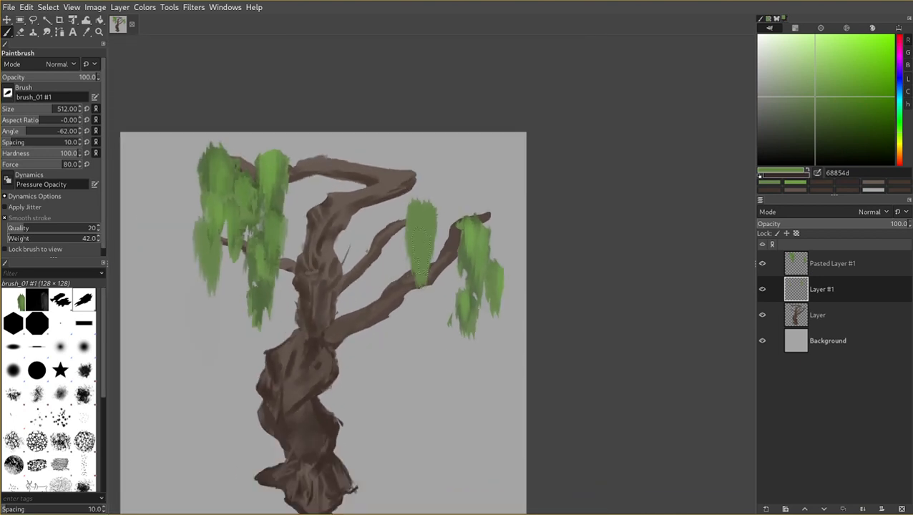
mouse_move(392, 268)
left_mouse_down()
mouse_move(418, 236)
mouse_move(413, 250)
mouse_move(434, 274)
left_mouse_up()
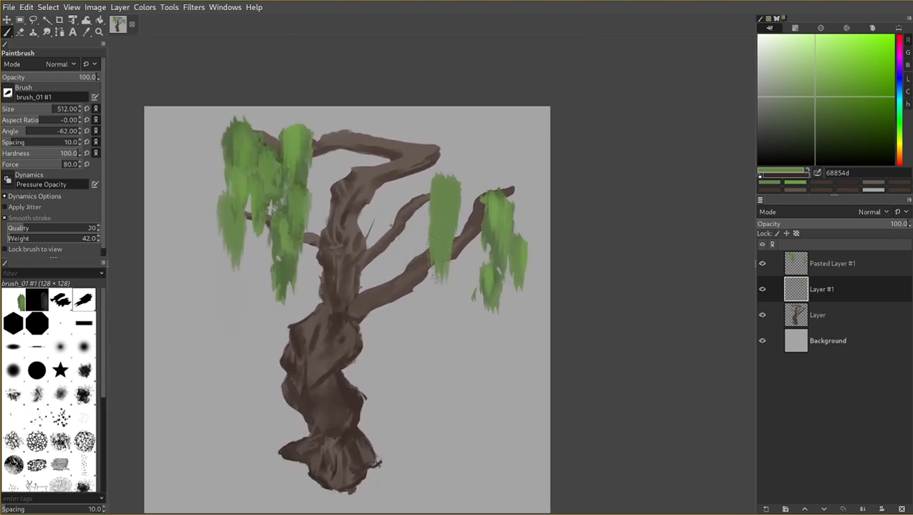
mouse_move(406, 218)
left_mouse_down()
mouse_move(407, 240)
mouse_move(422, 210)
left_mouse_up()
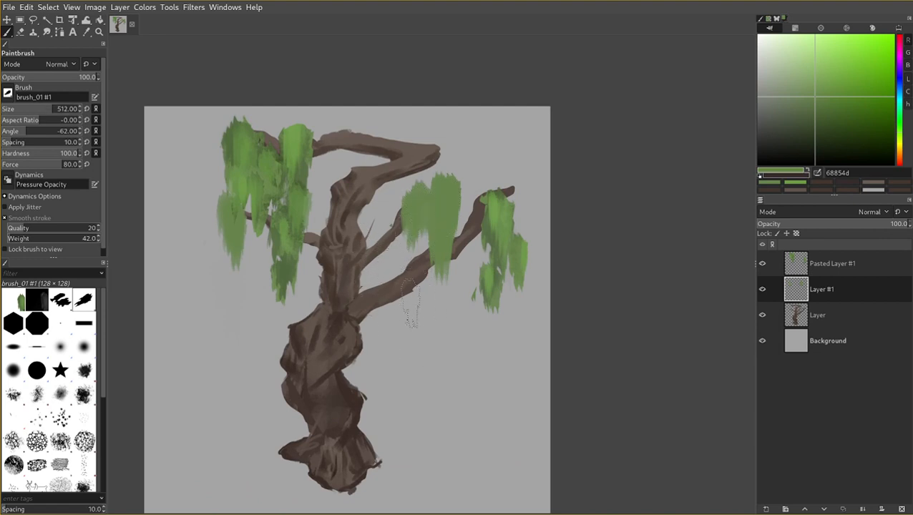
mouse_move(409, 311)
left_mouse_down()
mouse_move(410, 282)
mouse_move(408, 315)
left_mouse_up()
Fill out the right branch's foliage with 68854d strokes behind it, using size 512 for the clump over the branch tip.
key("bracketright")
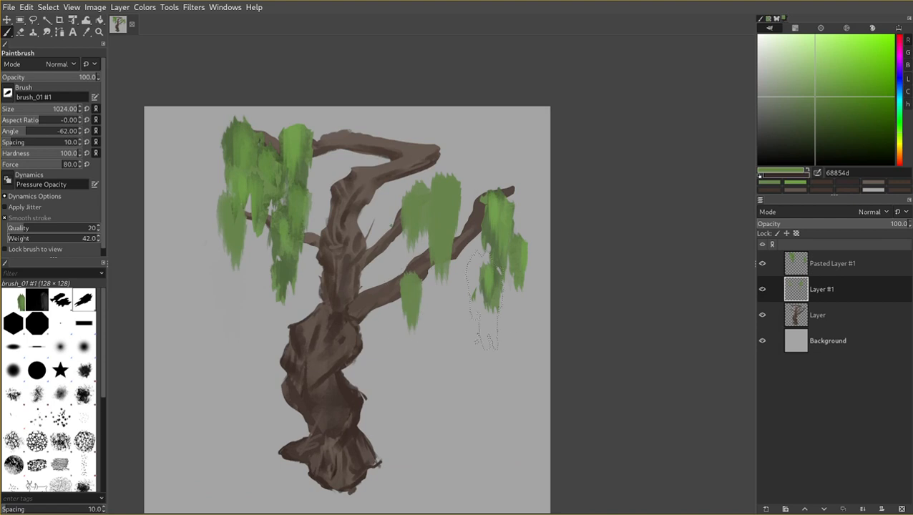
left_click_drag(490, 272, 488, 276)
key("bracketleft")
key("bracketleft")
key("bracketright")
left_click_drag(509, 205, 514, 210)
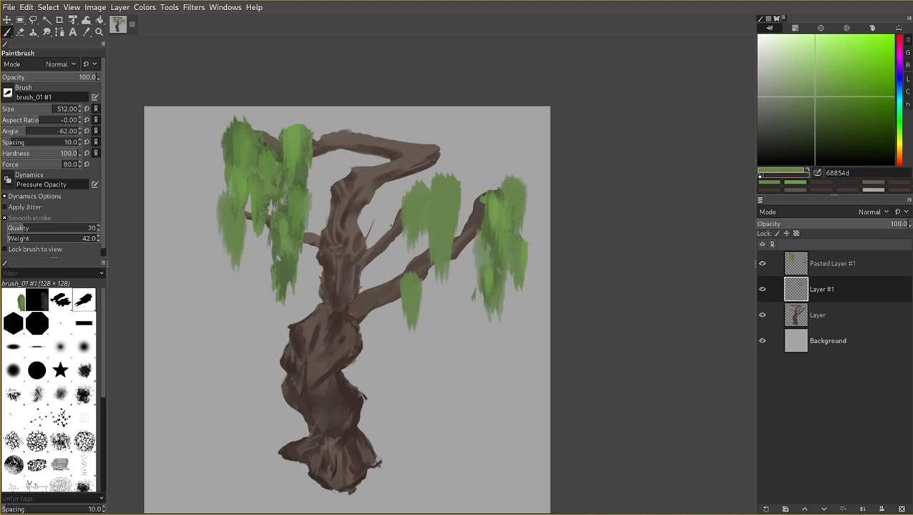
Clear the stray leaf speck beside the right foliage on Pasted Layer #1 and return to Layer #1.
key("f")
key("shift+e")
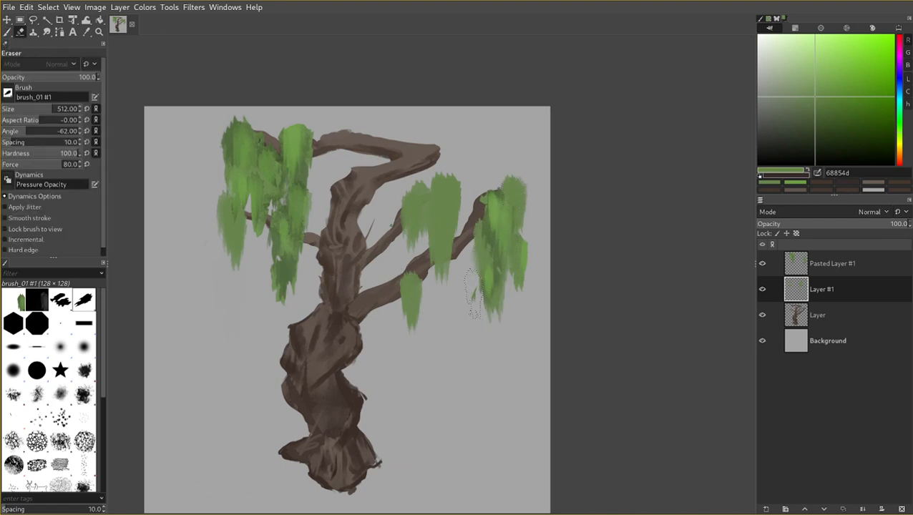
key("f")
left_click(830, 263)
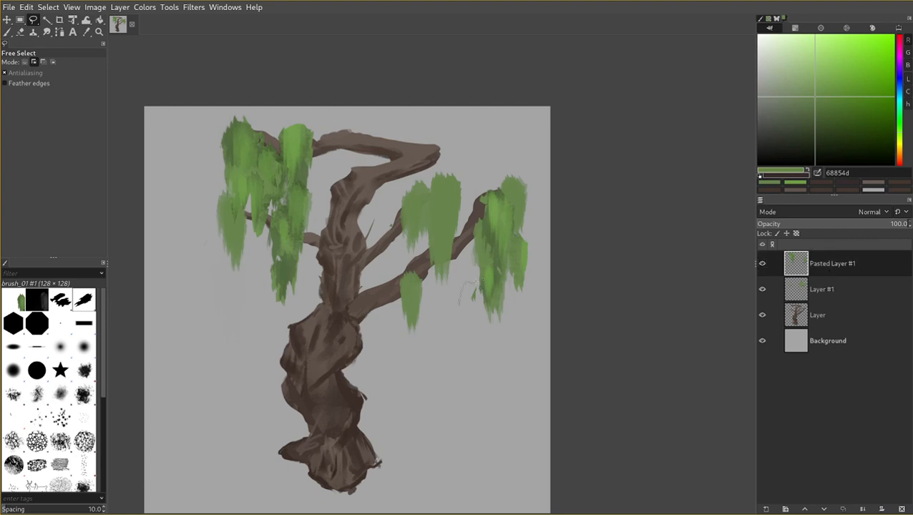
key("shift+e")
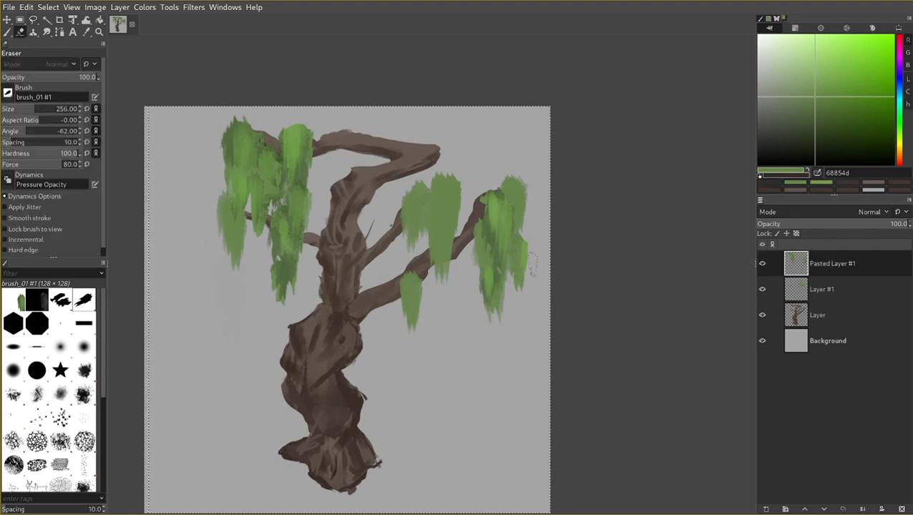
key("f")
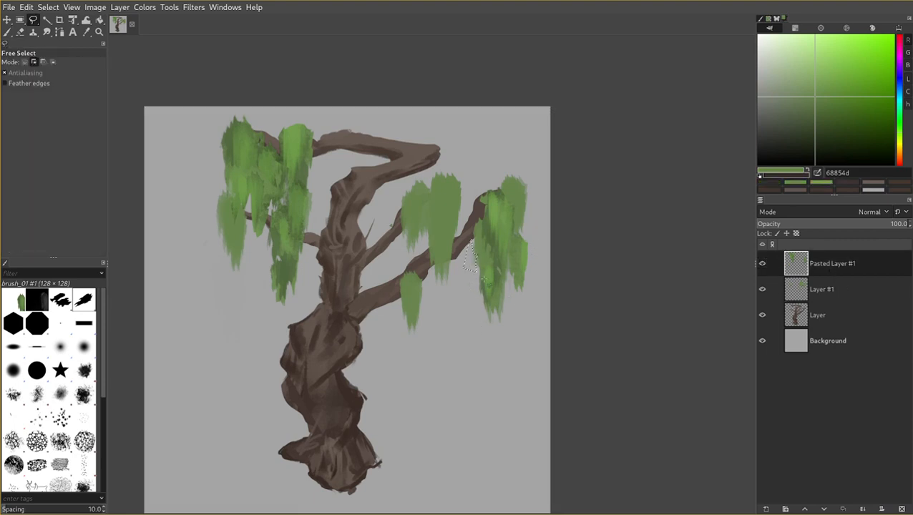
left_click(821, 289)
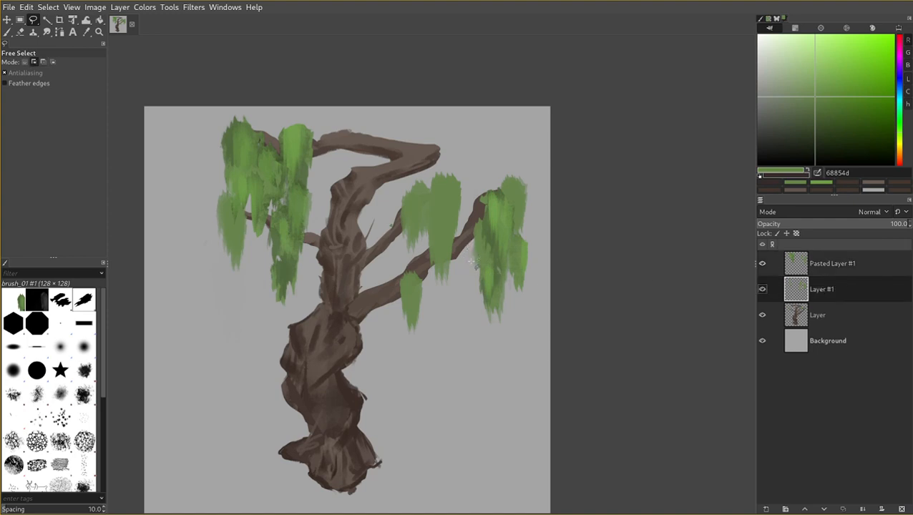
Sample leaf green 618245 and paint a hanging leaf clump over the upper bent branch with the Paintbrush at size 512.
key("shift+e")
key("f")
left_click_drag(469, 262, 492, 263)
key("p")
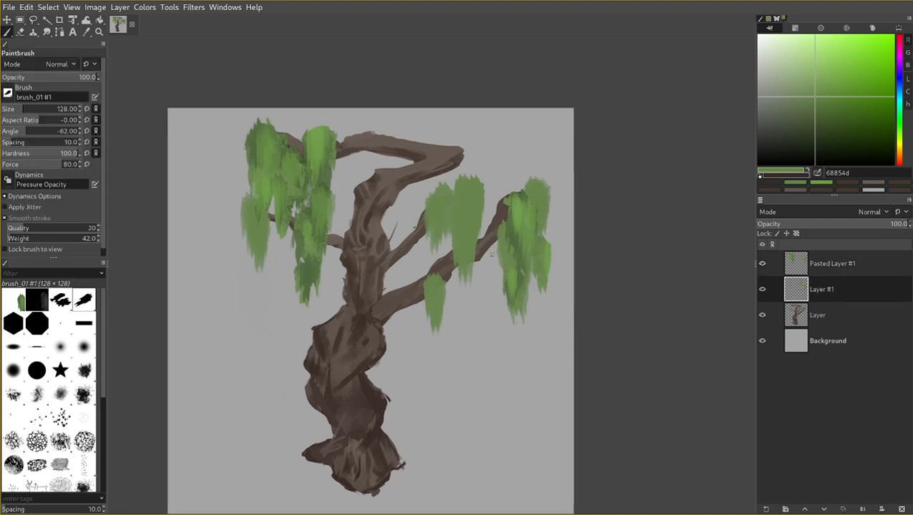
left_click_drag(323, 165, 325, 213)
key("bracketright")
key("bracketright")
left_click(325, 221, "ctrl")
left_click(370, 208)
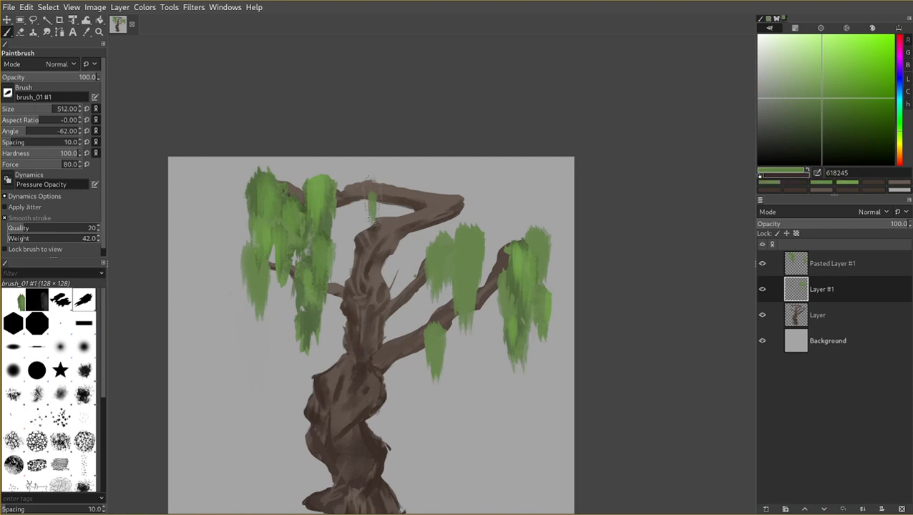
key("ctrl+z")
left_click(394, 212)
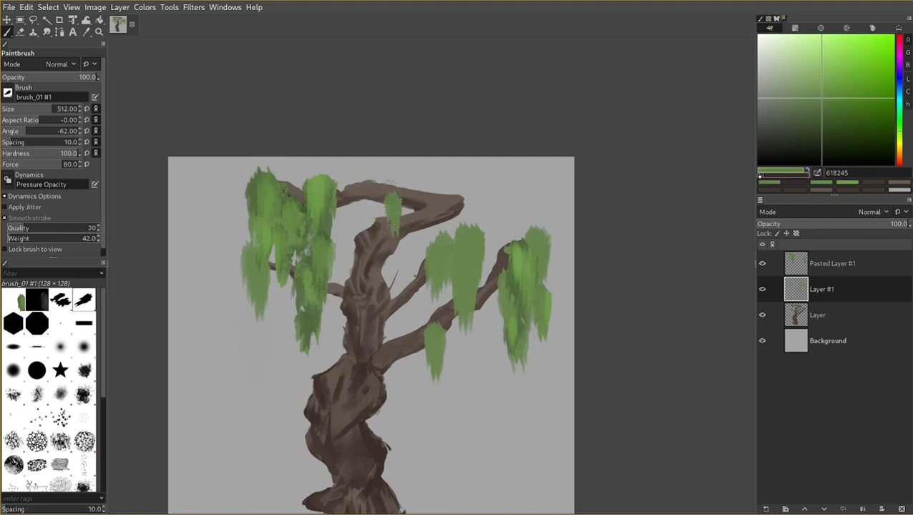
Add a smaller 618245 leaf clump beside it on the upper branch and lengthen the first clump's hanging tip at size 256.
left_click(372, 201)
key("bracketleft")
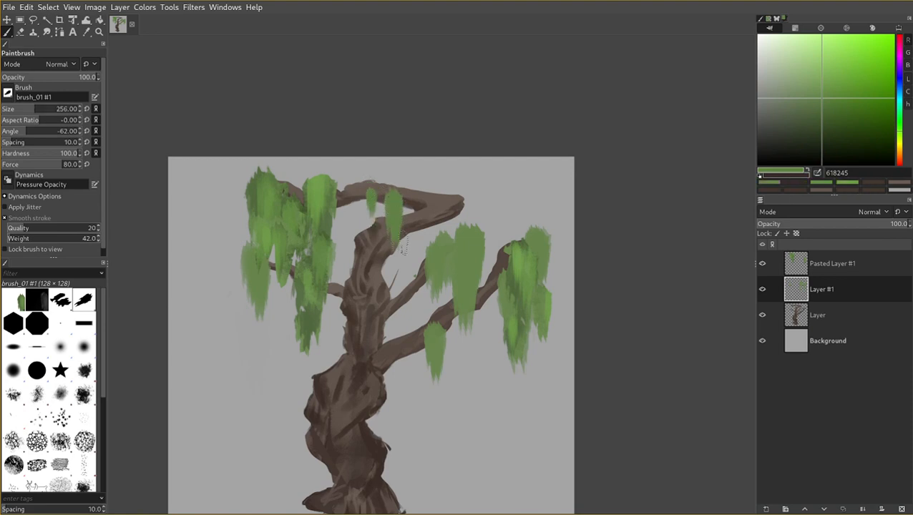
left_click_drag(400, 218, 402, 249)
Select the trunk layer's outline and erase the Layer #1 leaves covering the right branch and the upper bend at size 256.
key("f")
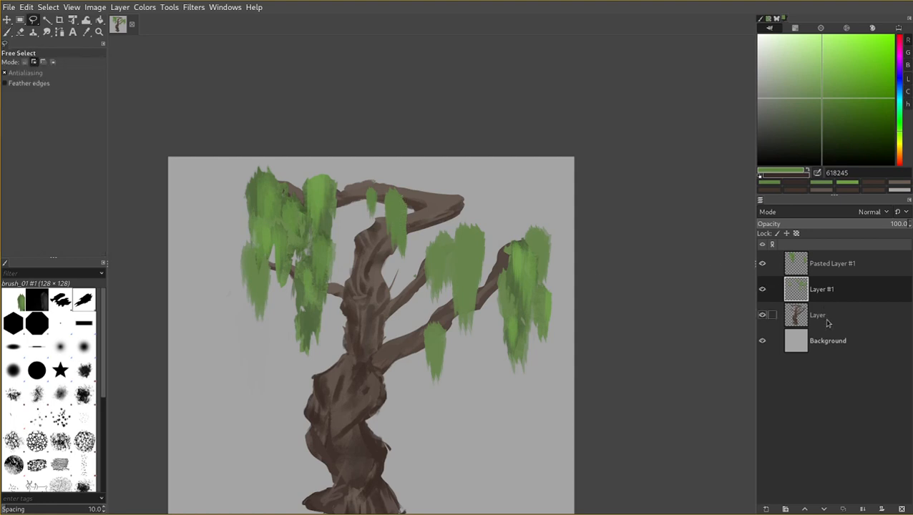
left_click(818, 322)
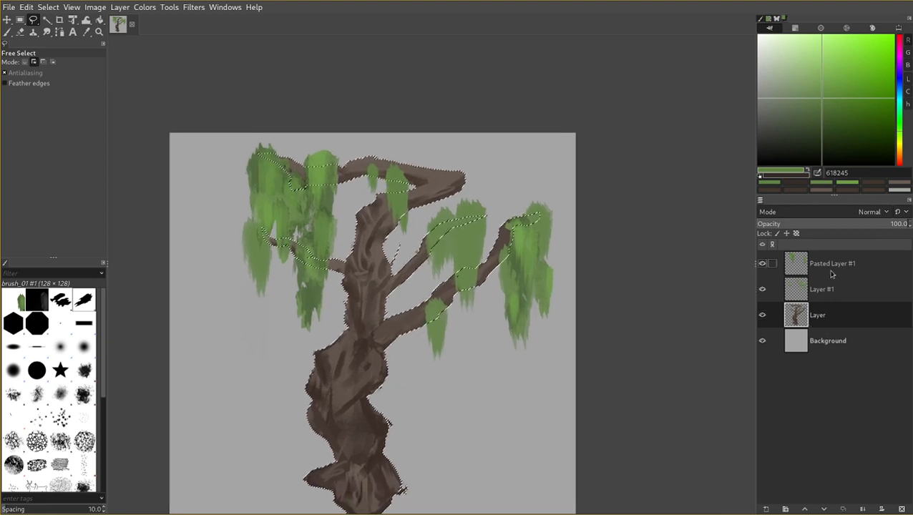
left_click(823, 289)
key("shift+e")
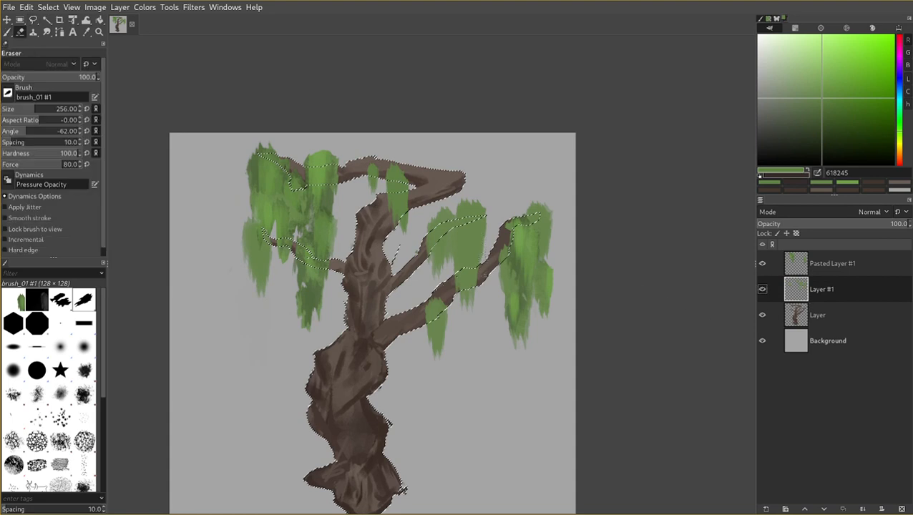
left_click_drag(531, 227, 534, 221)
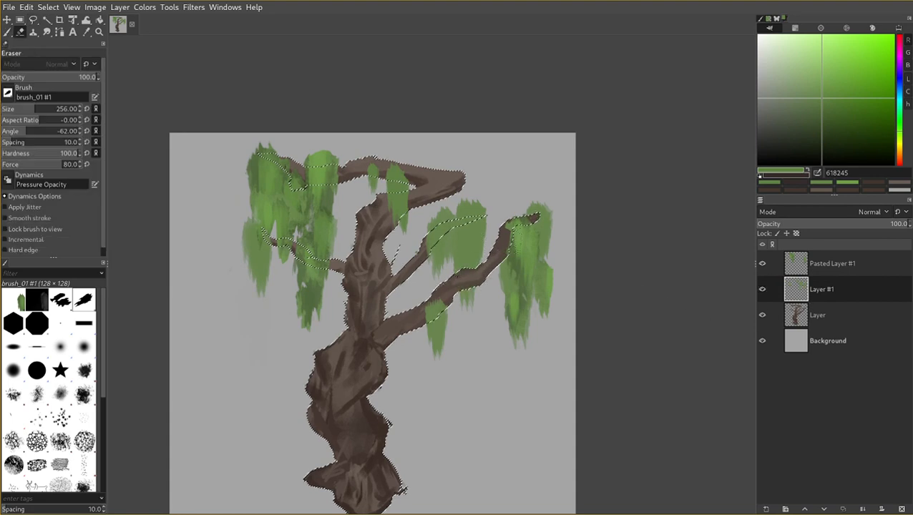
key("ctrl+z")
left_click_drag(501, 254, 468, 277)
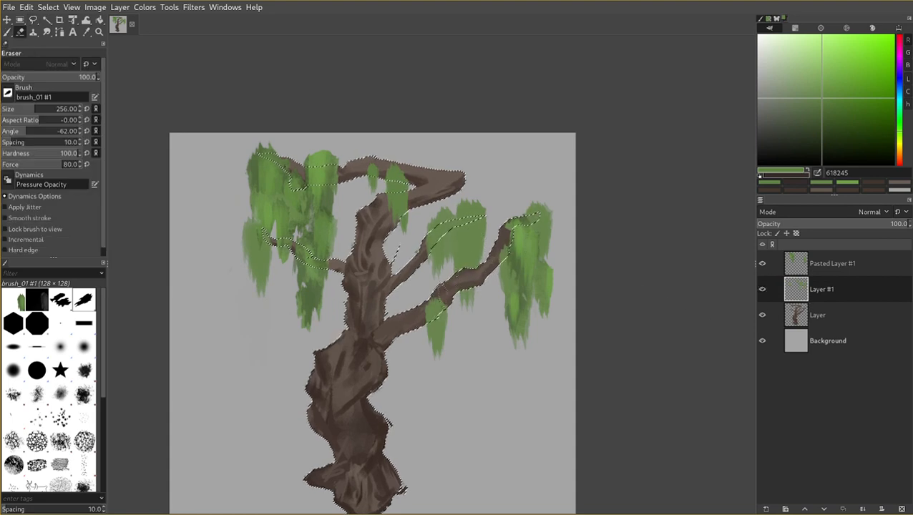
left_click_drag(401, 192, 395, 222)
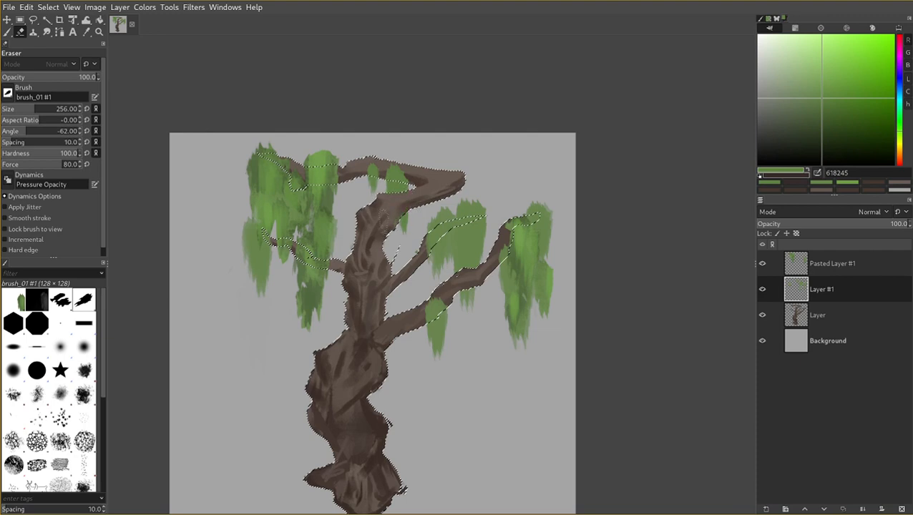
key("bracketleft")
key("bracketright")
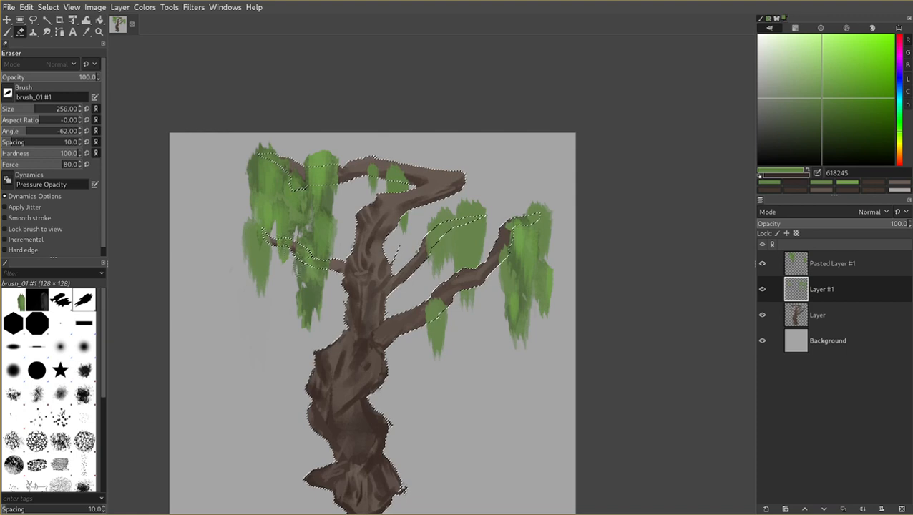
Try to erase the Pasted Layer #1 foliage covering the lower left branch within the trunk selection, using eraser sizes 128 and 512.
left_click(840, 267)
key("bracketleft")
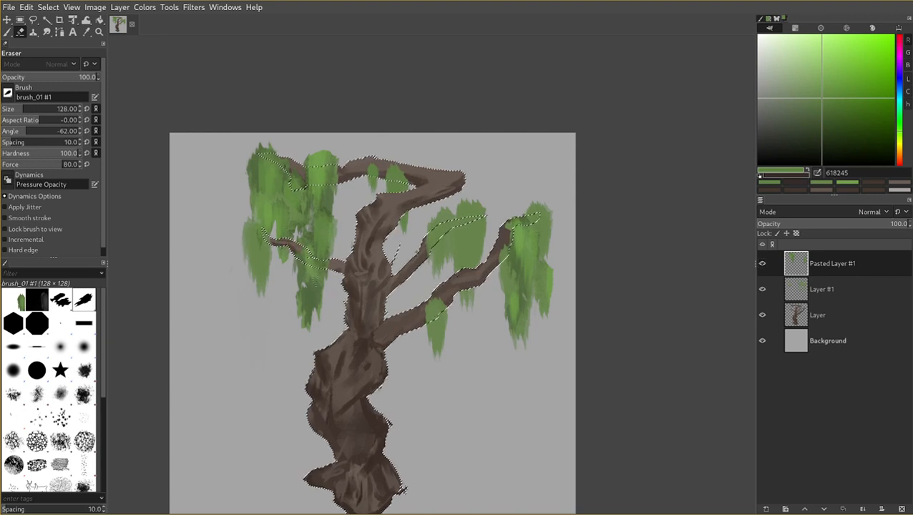
key("bracketright")
key("bracketright")
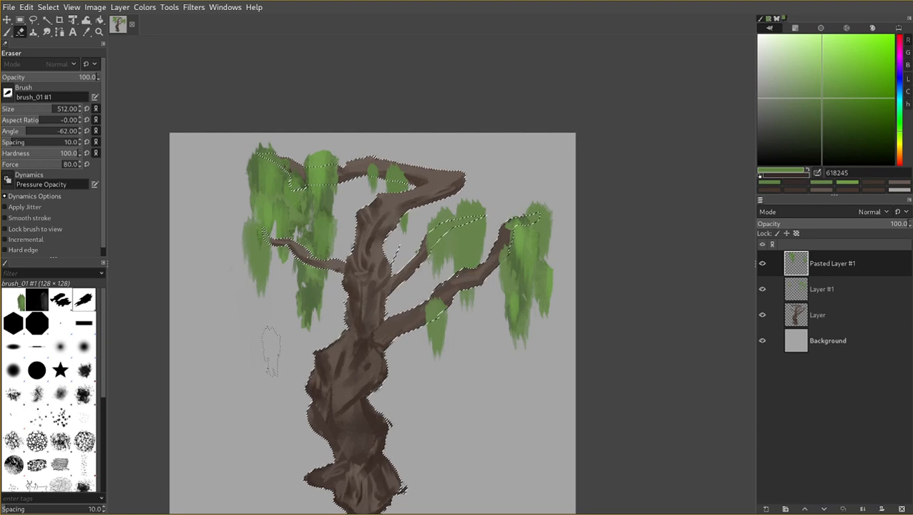
key("bracketleft")
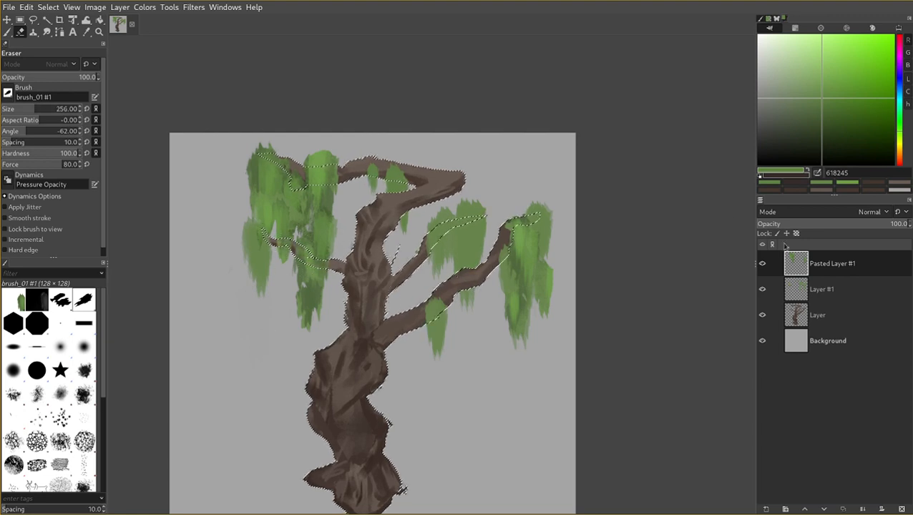
Clear the selection and make Layer #1 active for painting with the Paintbrush.
key("ctrl+shift+a")
key("p")
left_click(863, 284)
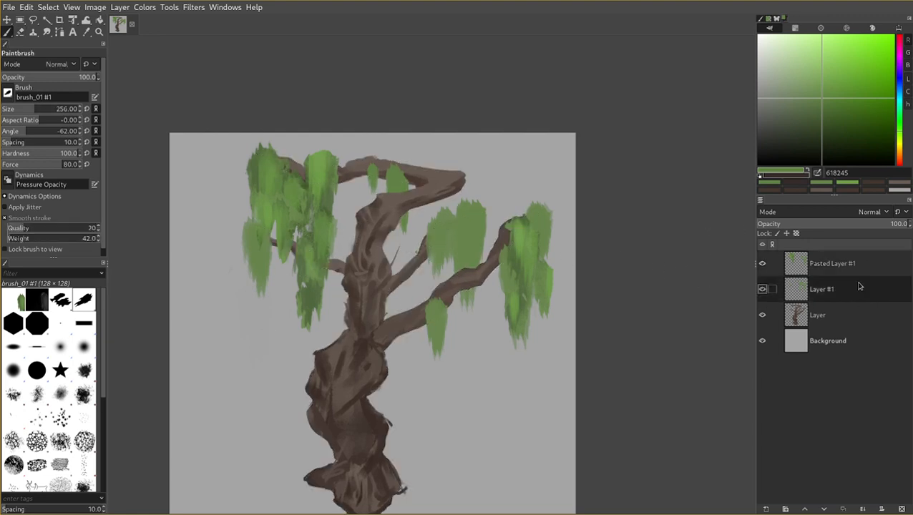
Try a darker 50683d stroke on the outer left leaf clump of Layer #1.
left_click(312, 288, "ctrl")
key("bracketright")
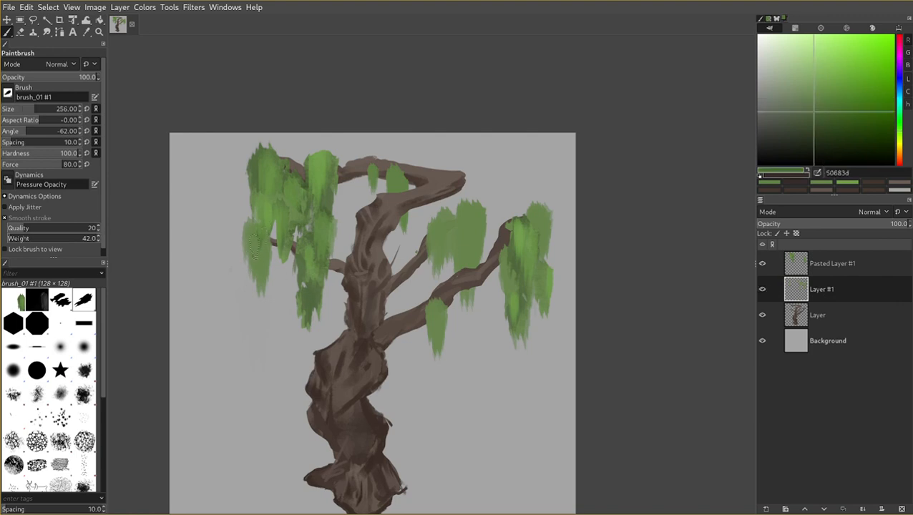
left_click(251, 241)
key("ctrl+z")
key("bracketright")
Toggle Layer #1's visibility to check which leaf clumps belong to it.
left_click(833, 267)
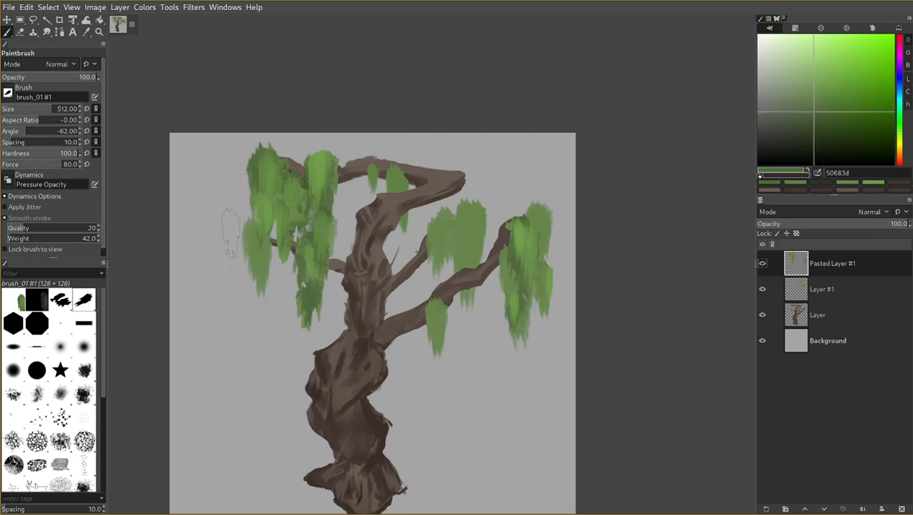
key("bracketleft")
left_click(762, 292)
left_click(762, 292)
left_click(762, 290)
left_click(762, 290)
left_click(762, 291)
left_click(762, 290)
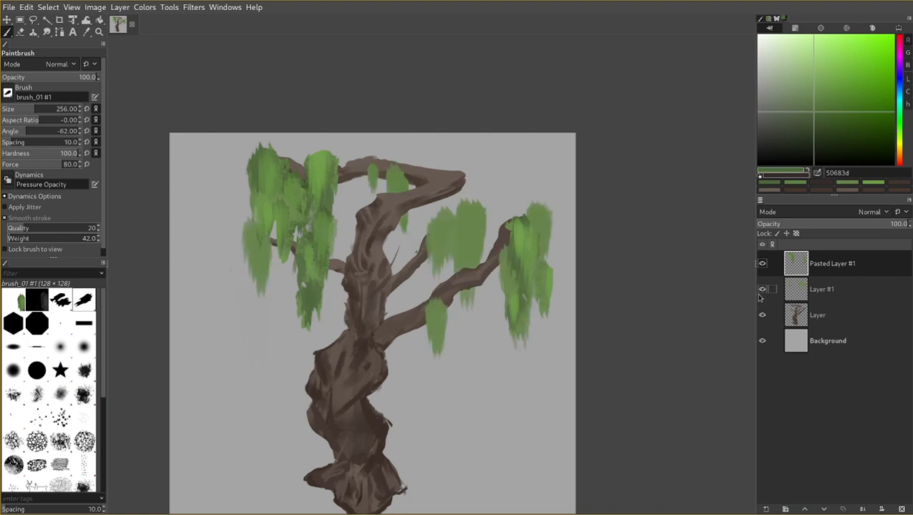
Sample the dark leaf green 51693e and toggle Pasted Layer #1's visibility to tell the two foliage layers apart.
left_click(826, 296)
left_click(451, 236, "ctrl")
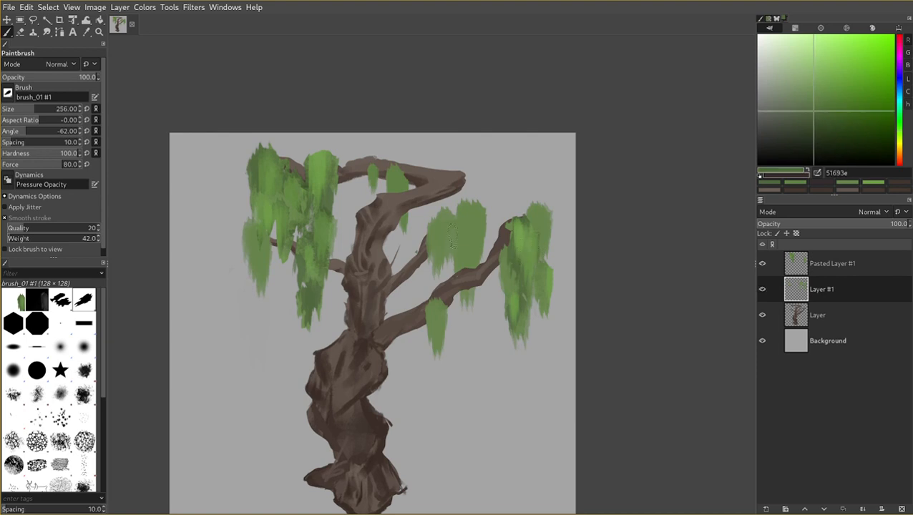
left_click(762, 263)
left_click(762, 263)
left_click(818, 265)
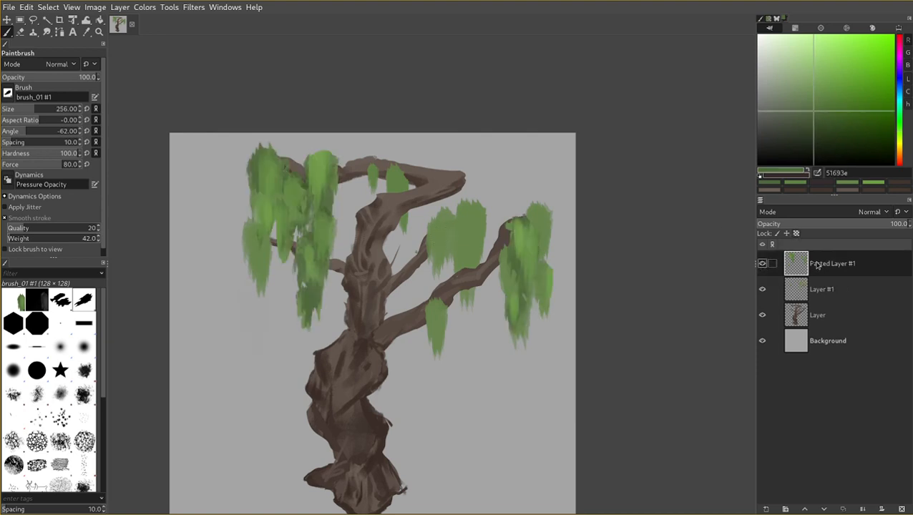
left_click(762, 263)
left_click(762, 264)
Lock Layer #1's alpha and shade its middle and outer left leaf clumps in 51693e with the Acrylic 05 #2 brush, down to size 512.
left_click(823, 291)
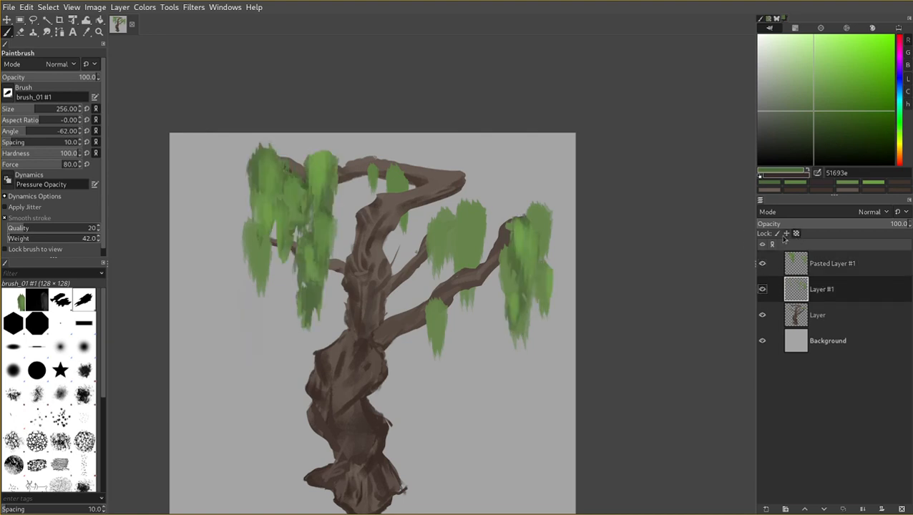
left_click(84, 395)
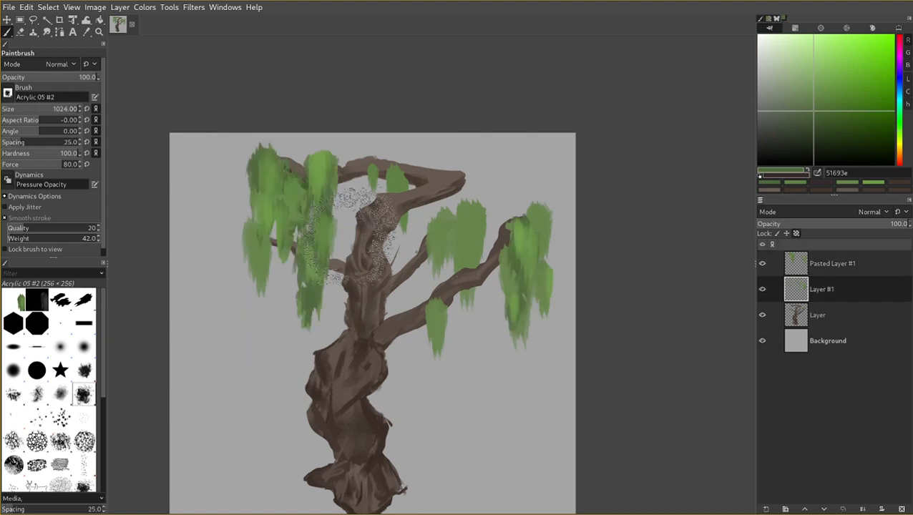
left_click_drag(451, 222, 450, 265)
key("bracketleft")
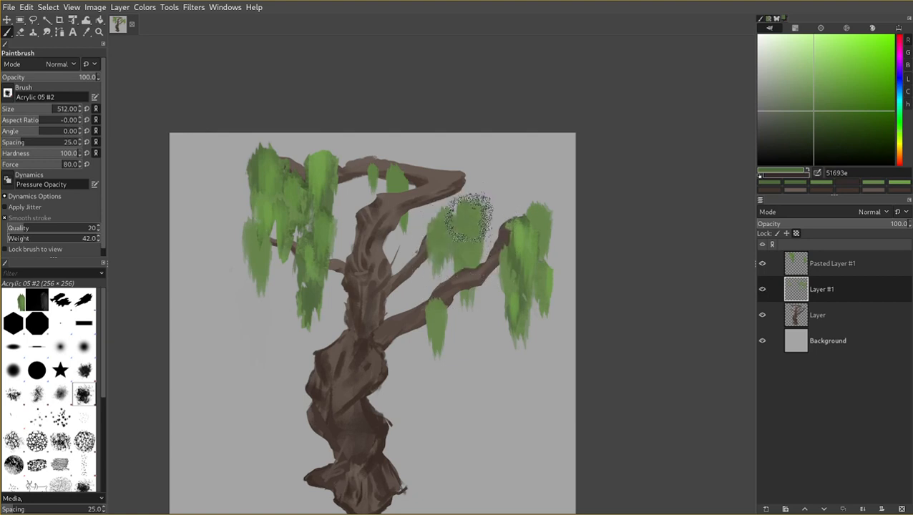
left_click_drag(468, 217, 459, 217)
left_click_drag(255, 218, 247, 237)
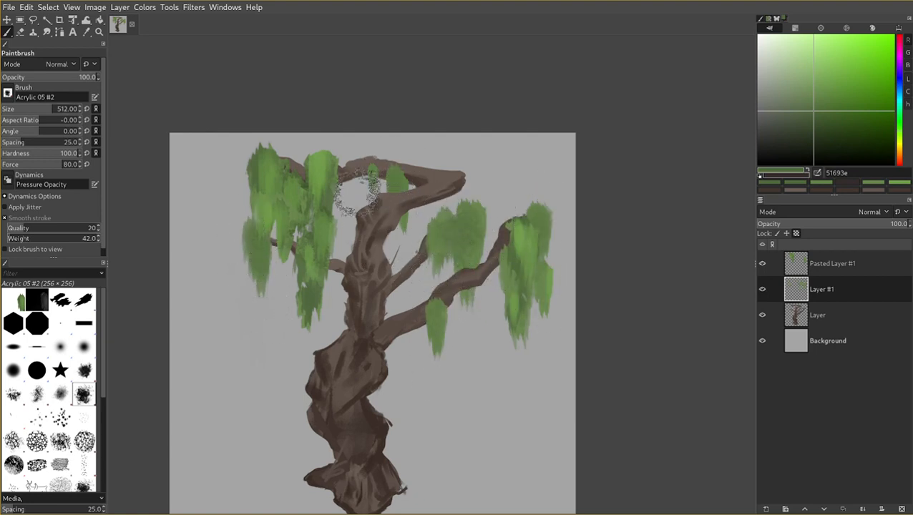
key("bracketleft")
Switch to brush_01 #1 at angle -52 and size 256, and texture the middle branch's leaf clump with sampled green 546c3f.
left_click(84, 301)
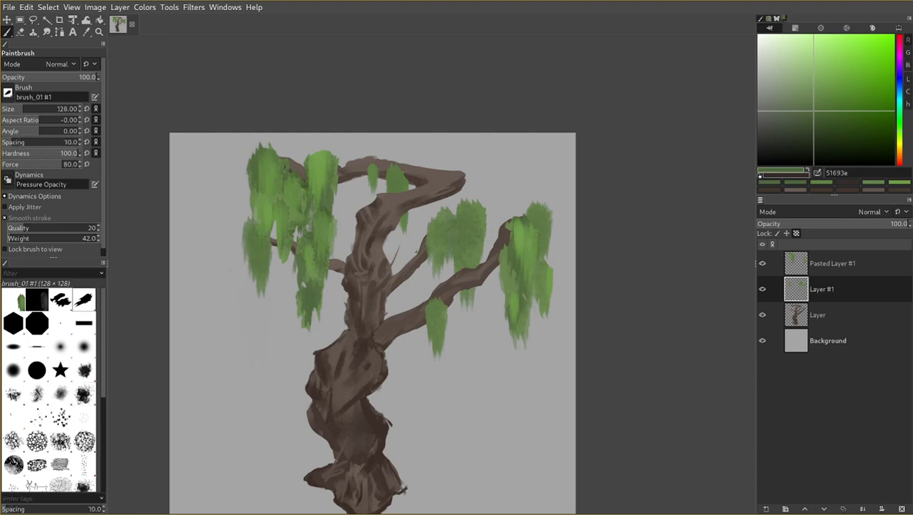
left_click(26, 132)
key("bracketright")
left_click(514, 255, "ctrl")
left_click(445, 239, "ctrl")
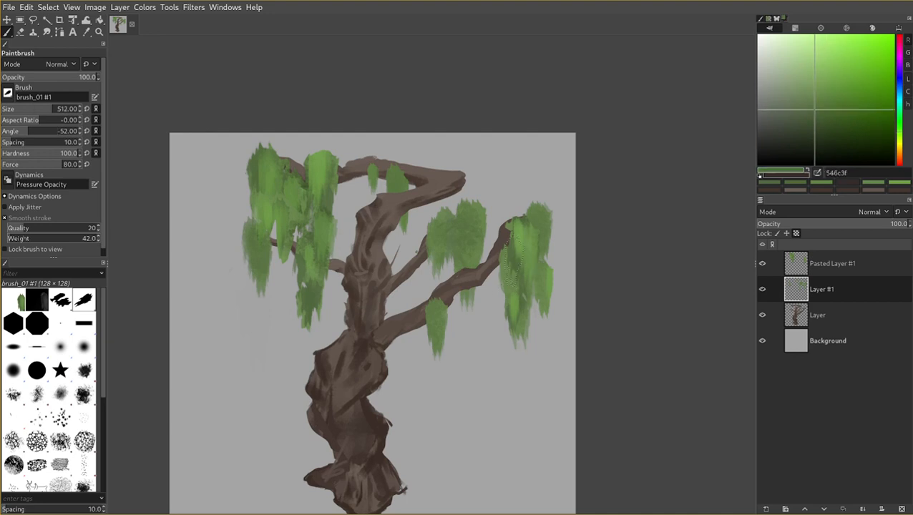
key("bracketleft")
left_click_drag(432, 230, 432, 239)
Darken the middle branch's leaf clumps and the outer left clump with 50683d strokes at size 256.
scroll(432, 239, "up", 2)
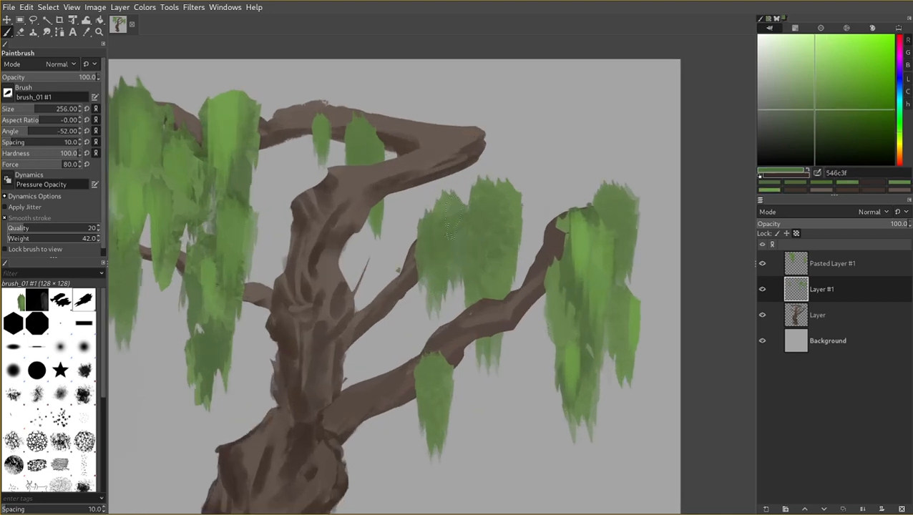
left_click(587, 286, "ctrl")
mouse_move(503, 213)
left_mouse_down()
mouse_move(473, 206)
mouse_move(481, 273)
left_mouse_up()
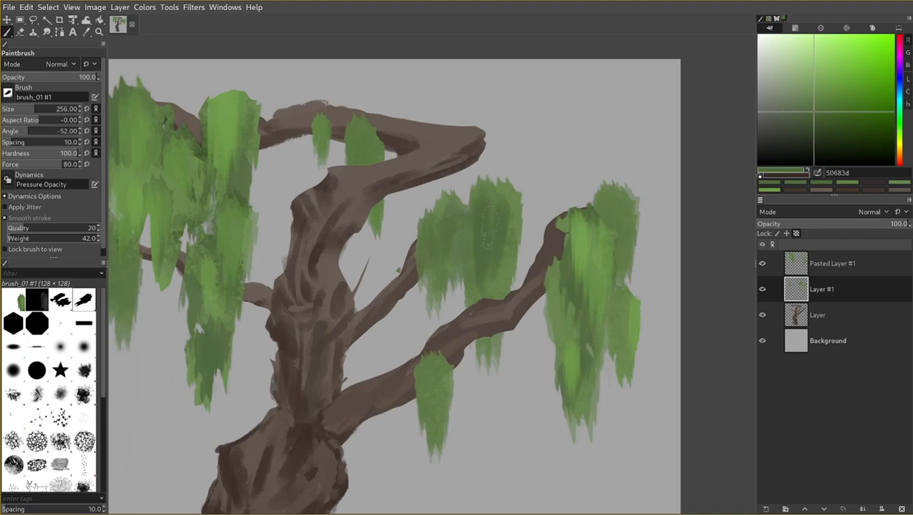
mouse_move(504, 195)
left_mouse_down()
mouse_move(494, 280)
mouse_move(563, 227)
left_mouse_up()
key("bracketright")
key("bracketleft")
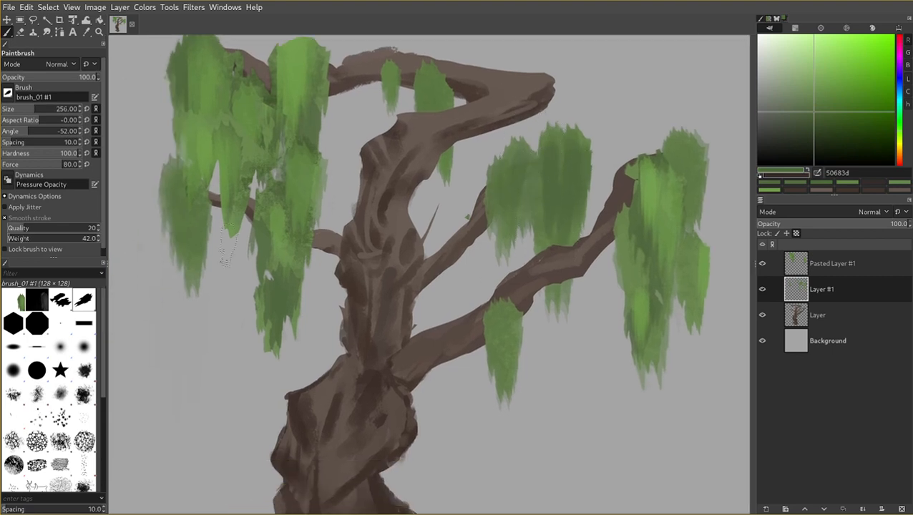
left_click_drag(178, 179, 174, 192)
Highlight the leaf clumps on the middle and upper branches with lighter 74a050 strokes, using brush sizes 256 and 512.
scroll(465, 286, "up", 3)
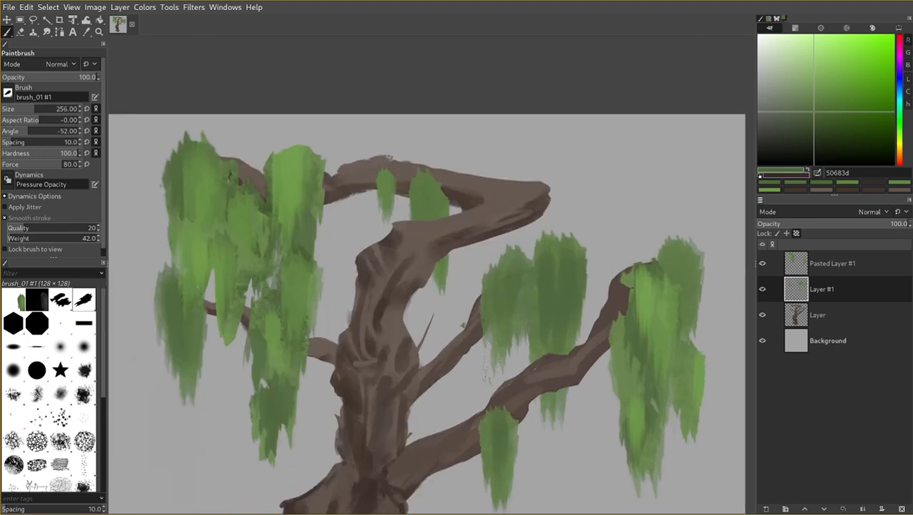
left_click_drag(388, 154, 366, 89)
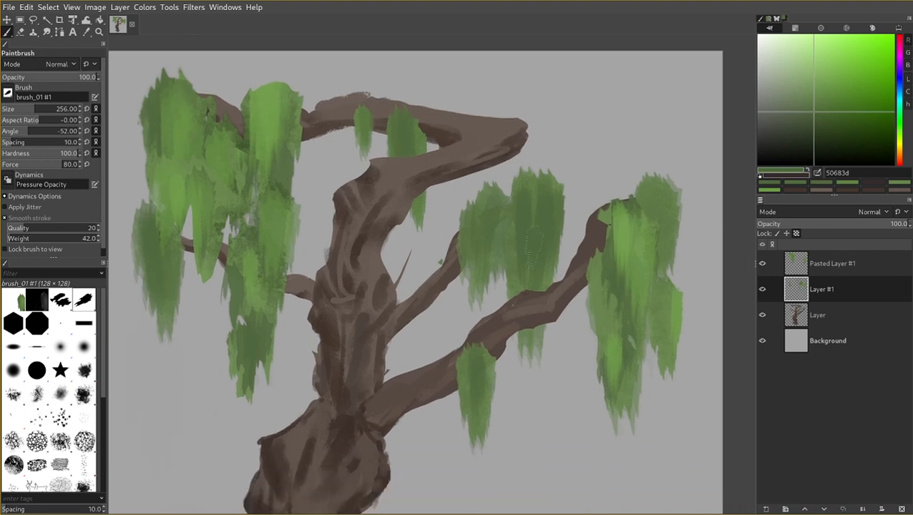
left_click(535, 236, "ctrl")
key("bracketright")
key("bracketleft")
left_click_drag(550, 209, 548, 231)
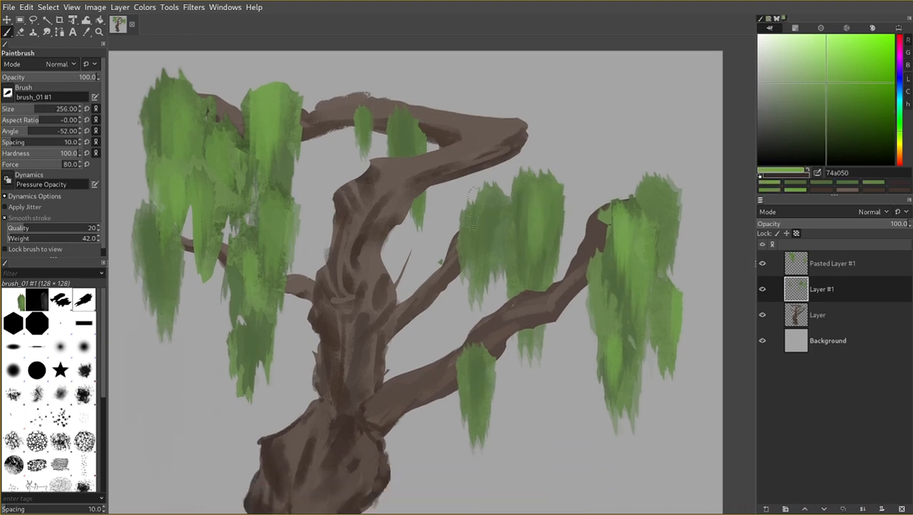
left_click_drag(492, 214, 485, 243)
key("bracketright")
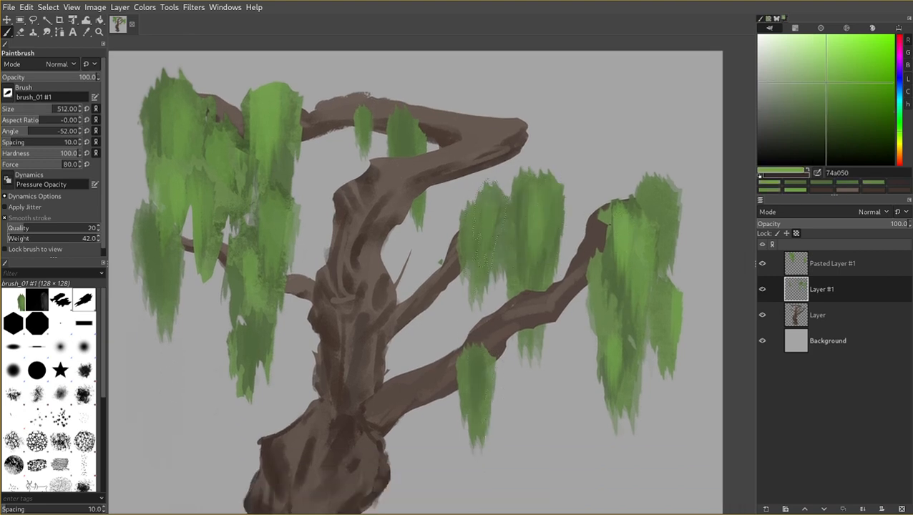
key("bracketleft")
key("bracketright")
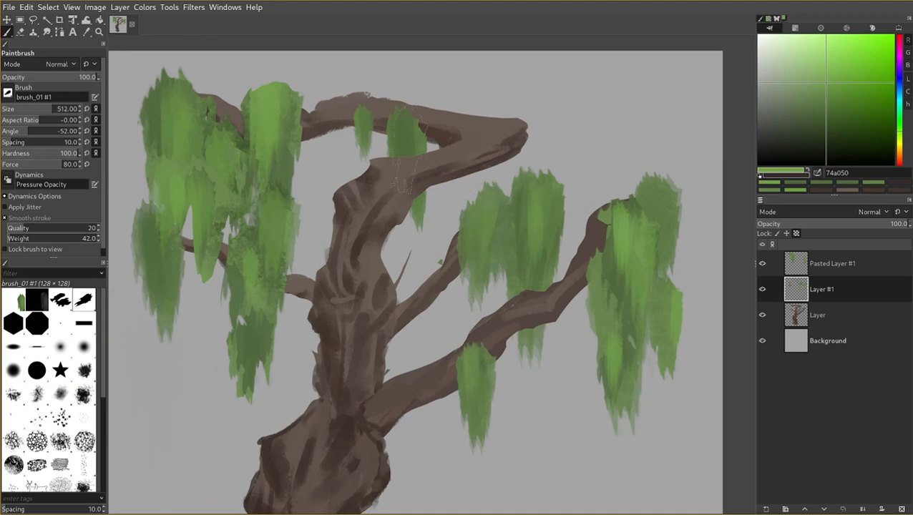
key("bracketleft")
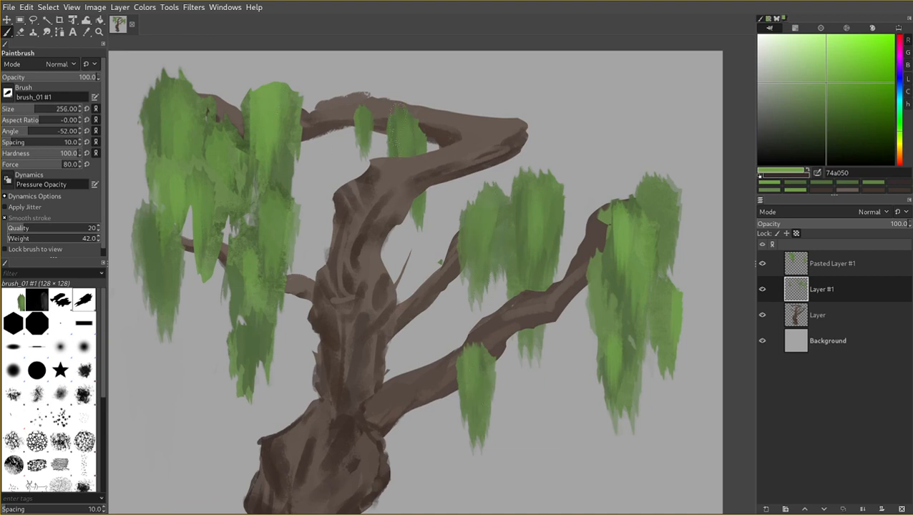
Highlight the outer left leaf clump with 74a050 strokes at brush size 256.
left_click_drag(152, 211, 159, 287)
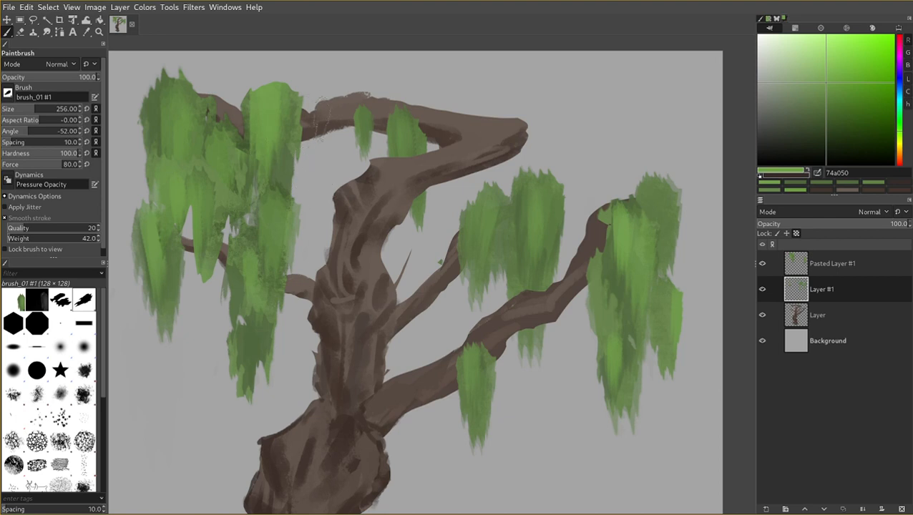
scroll(366, 123, "down", 2)
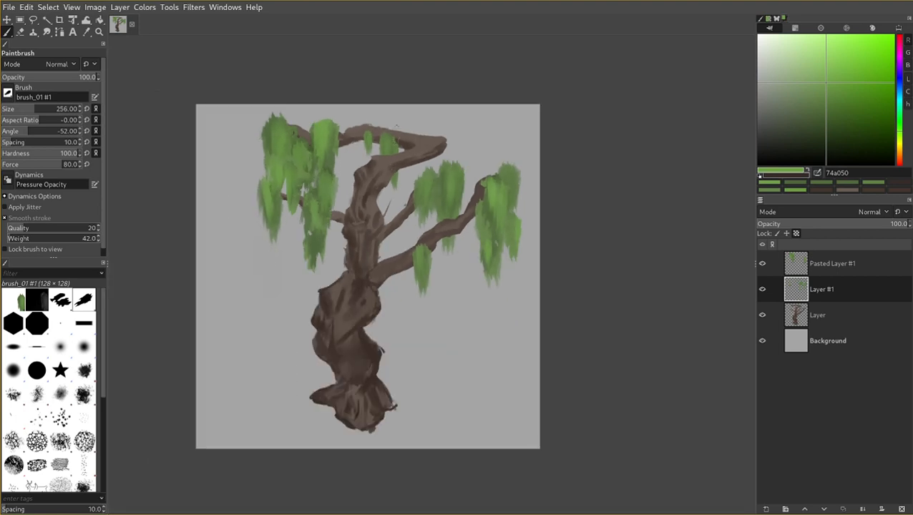
scroll(392, 150, "up", 7)
key("bracketleft")
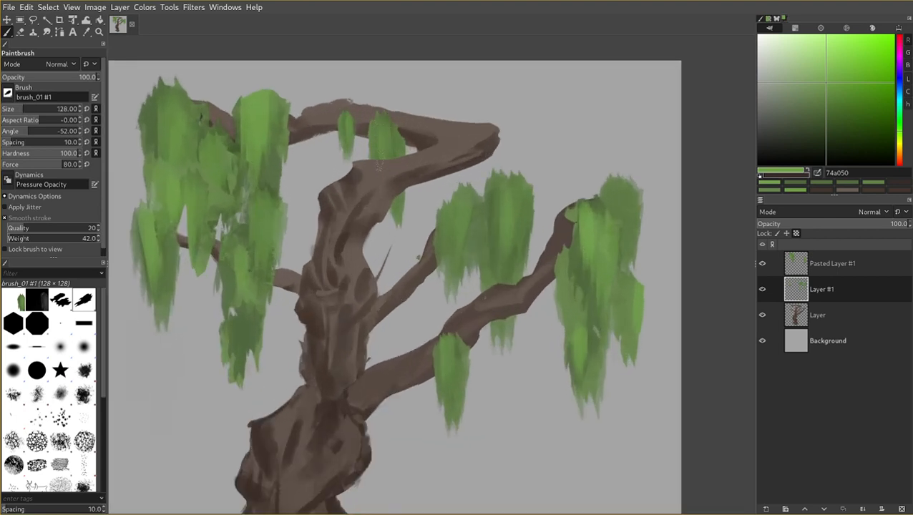
key("bracketright")
scroll(473, 288, "down", 2)
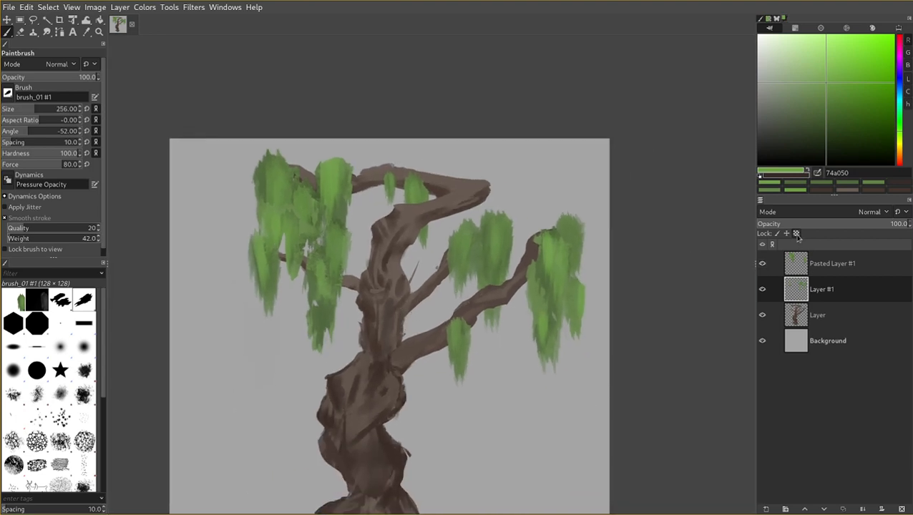
On Pasted Layer #1, blend the left foliage's lower inner clump with sampled greens 52683f, 6f964d, 5d7746 and 597146 at sizes 64 to 256.
left_click(762, 263)
left_click(762, 263)
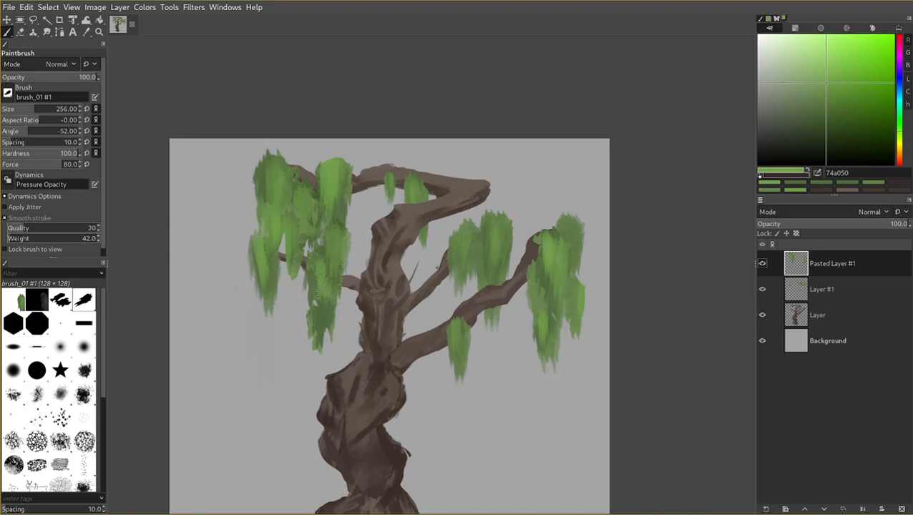
key("bracketleft")
left_click(322, 252, "ctrl")
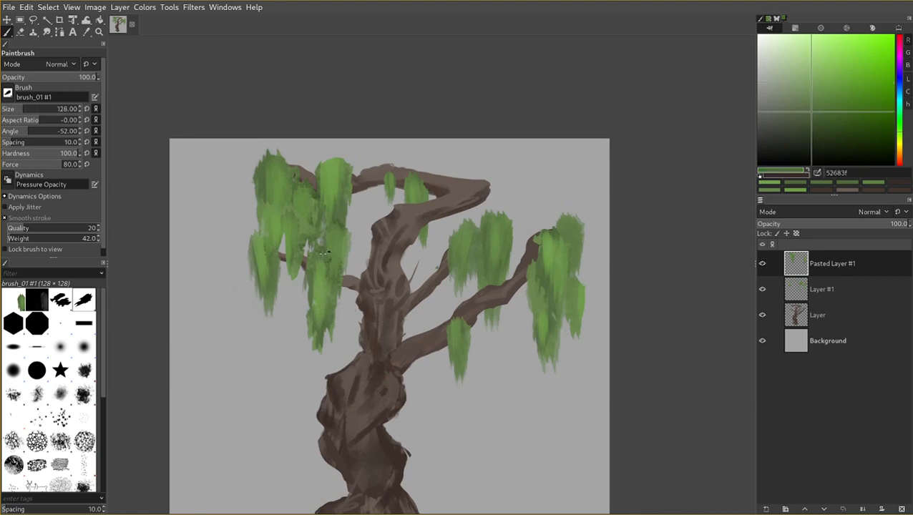
left_click(318, 262, "ctrl")
key("bracketright")
left_click(329, 265, "ctrl")
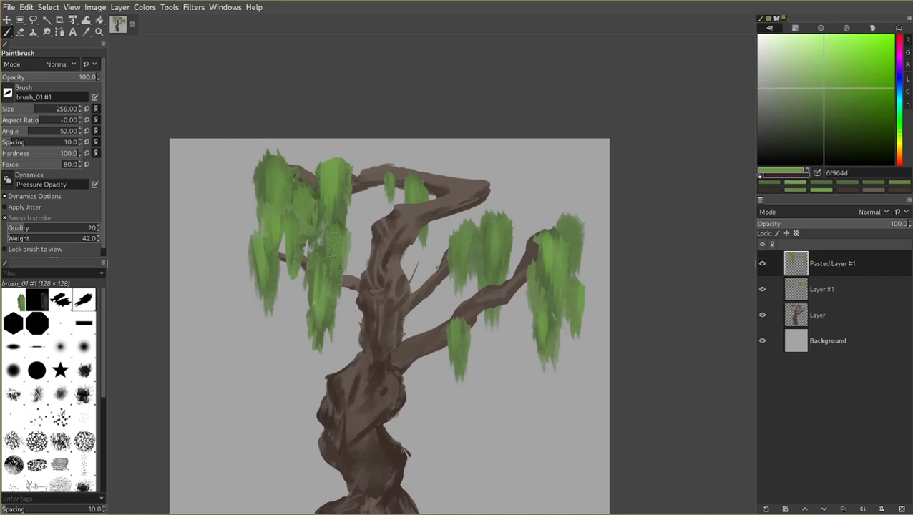
key("bracketleft")
left_click(326, 262, "ctrl")
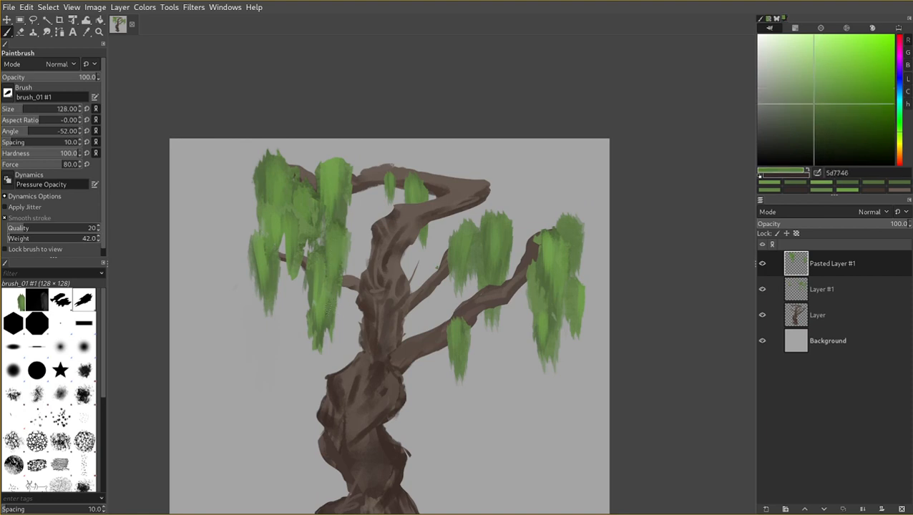
left_click(321, 252, "ctrl")
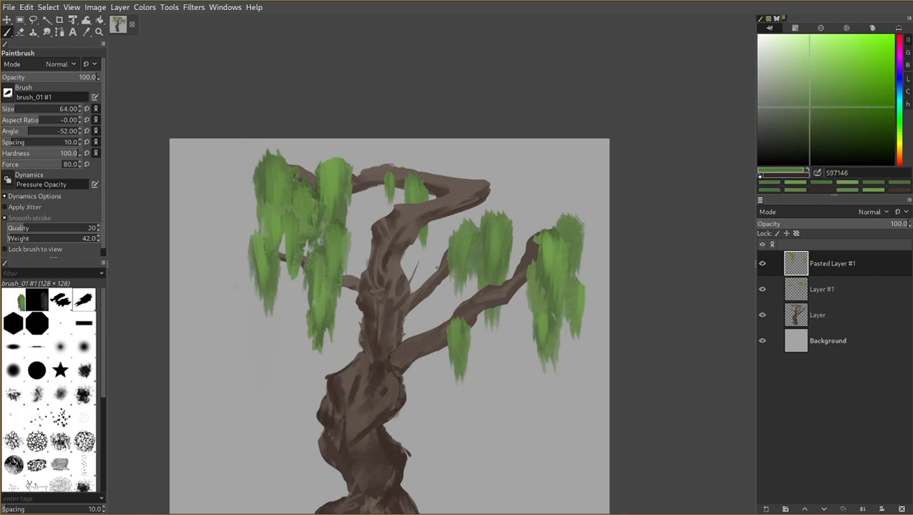
mouse_move(308, 264)
left_mouse_down()
mouse_move(228, 227)
mouse_move(250, 240)
left_mouse_up()
Blend the outer right leaf clump with sampled greens 74a151, 526a3e and 587343, reducing the brush from size 256 to 64.
key("bracketright")
key("bracketright")
left_click(485, 233, "ctrl")
mouse_move(506, 200)
left_mouse_down()
mouse_move(506, 219)
mouse_move(496, 216)
left_mouse_up()
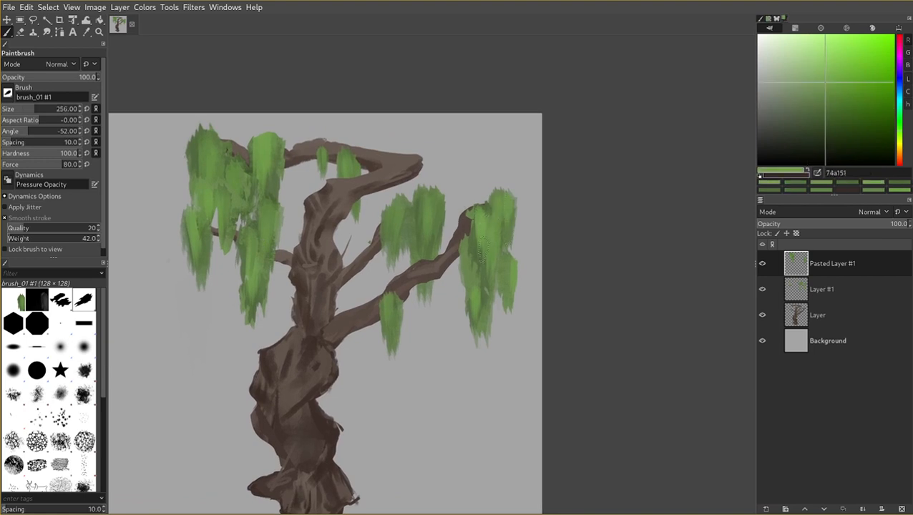
key("bracketleft")
left_click(480, 251, "ctrl")
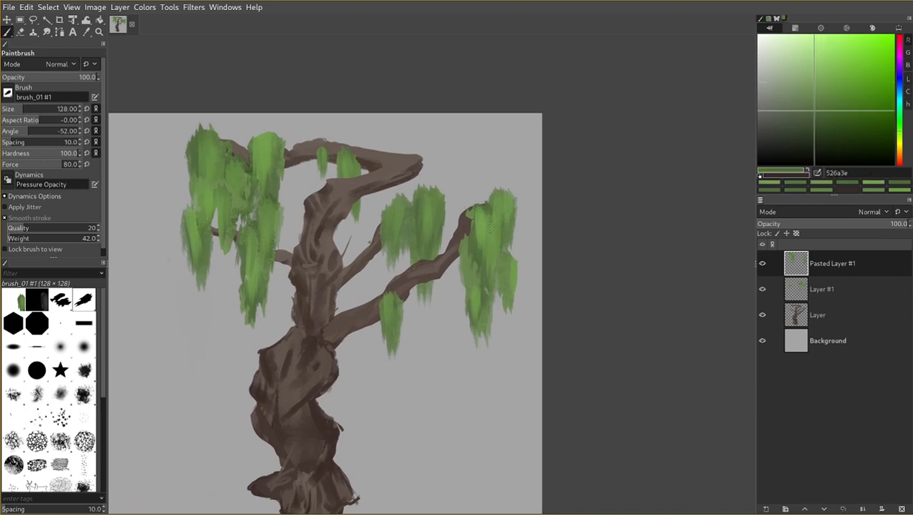
key("bracketleft")
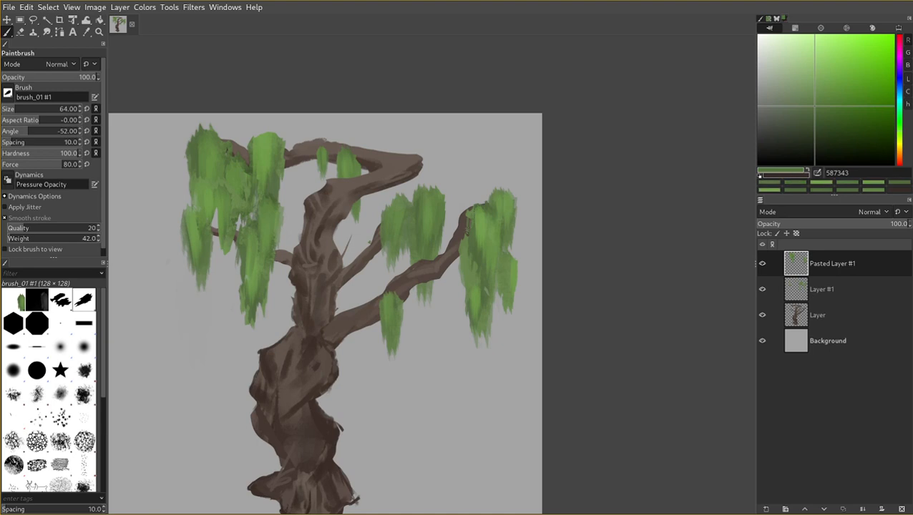
left_click(471, 226, "ctrl")
key("bracketright")
key("bracketright")
left_click_drag(472, 237, 536, 258)
Touch up the hanging foliage with sampled greens, 729f50 at size 256 and 668849 at size 128 on the left inner clump.
scroll(493, 244, "down", 1)
left_click(478, 271, "ctrl")
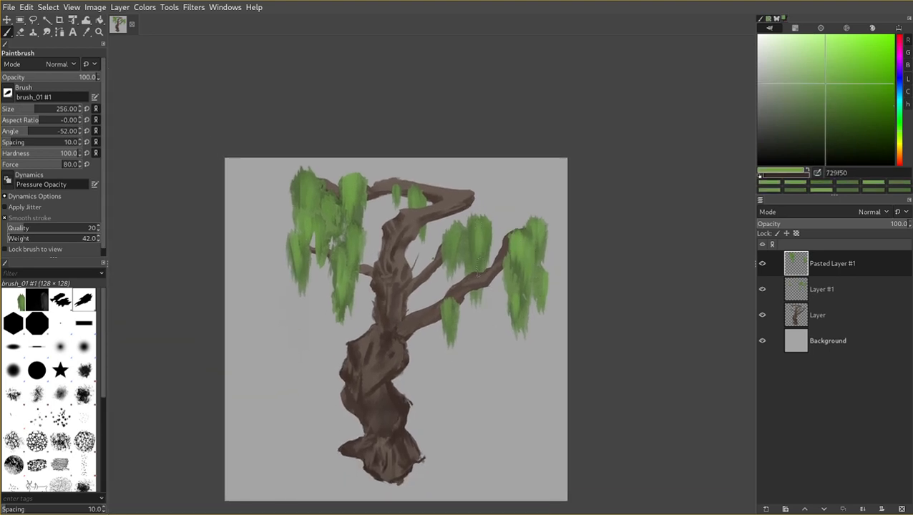
left_click_drag(478, 271, 445, 273)
key("bracketleft")
left_click_drag(384, 221, 417, 166)
mouse_move(391, 267)
left_mouse_down()
mouse_move(337, 313)
mouse_move(361, 297)
left_mouse_up()
key("bracketright")
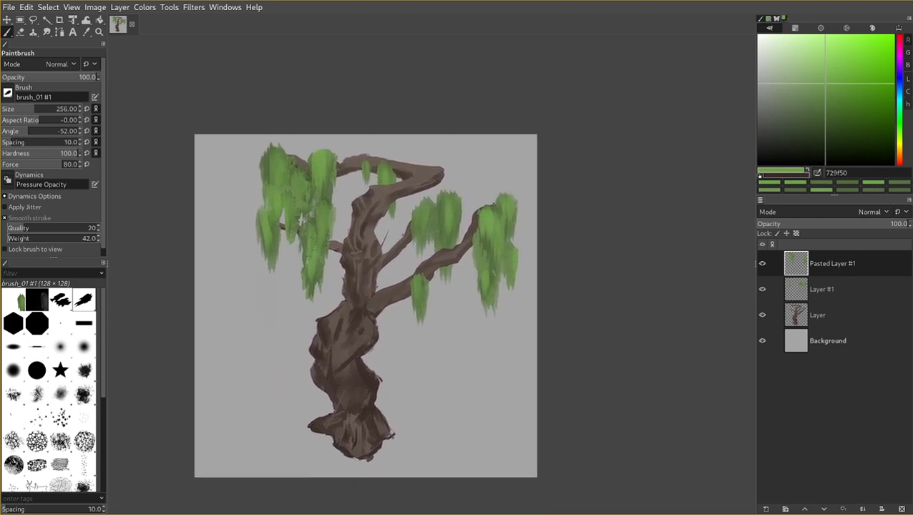
key("bracketleft")
left_click(308, 263, "ctrl")
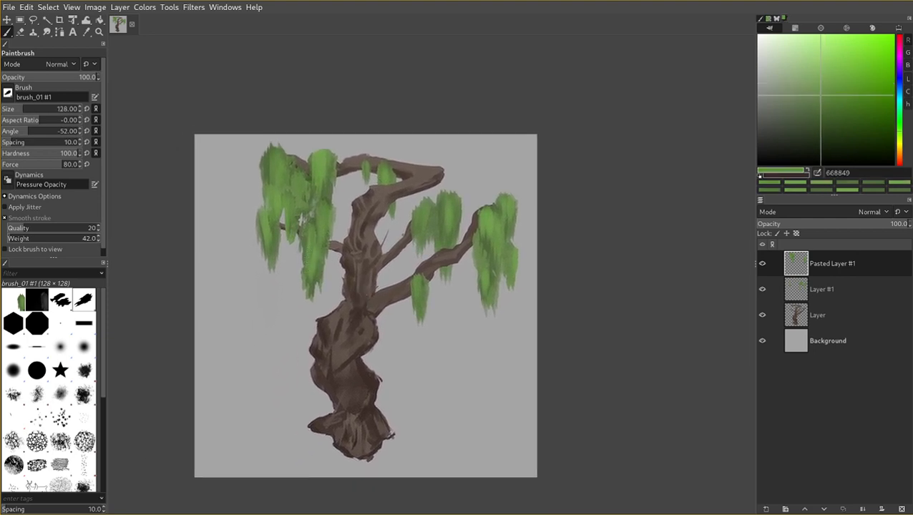
Mirror the view back and forth to check the whole tree's silhouette and balance.
left_click_drag(347, 262, 389, 332)
left_click_drag(389, 332, 336, 358)
left_click_drag(325, 323, 265, 323)
key("m")
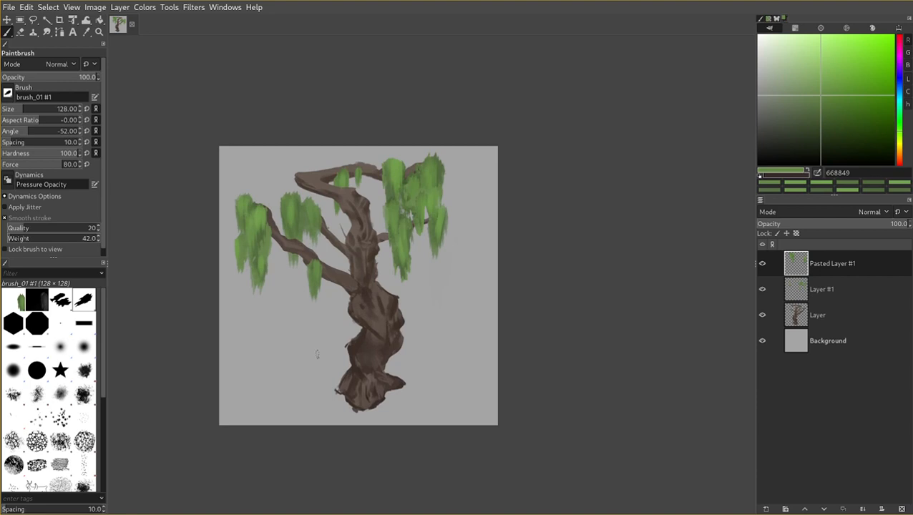
key("m")
key("m")
left_click_drag(326, 350, 266, 347)
key("m")
key("m")
left_click_drag(472, 349, 288, 358)
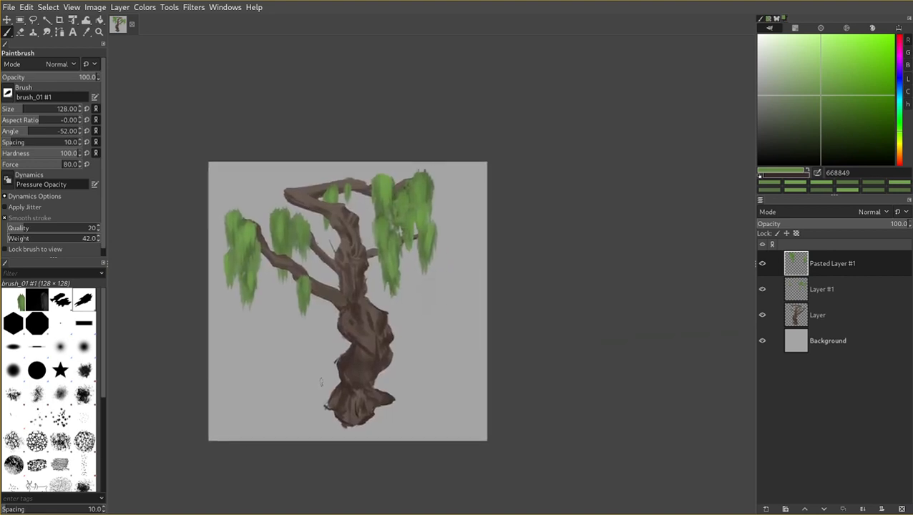
key("m")
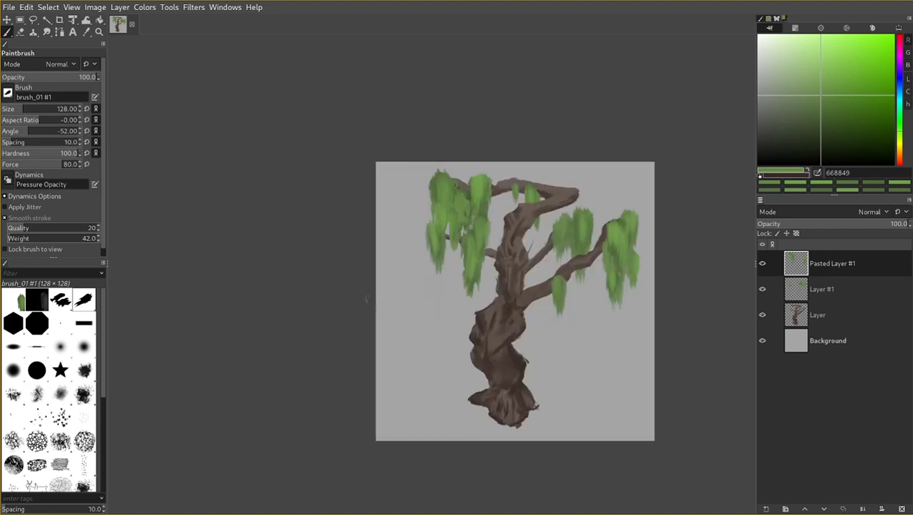
left_click_drag(366, 299, 126, 247)
left_click_drag(254, 275, 292, 330)
mouse_move(291, 330)
left_mouse_down()
mouse_move(363, 301)
mouse_move(372, 328)
left_mouse_up()
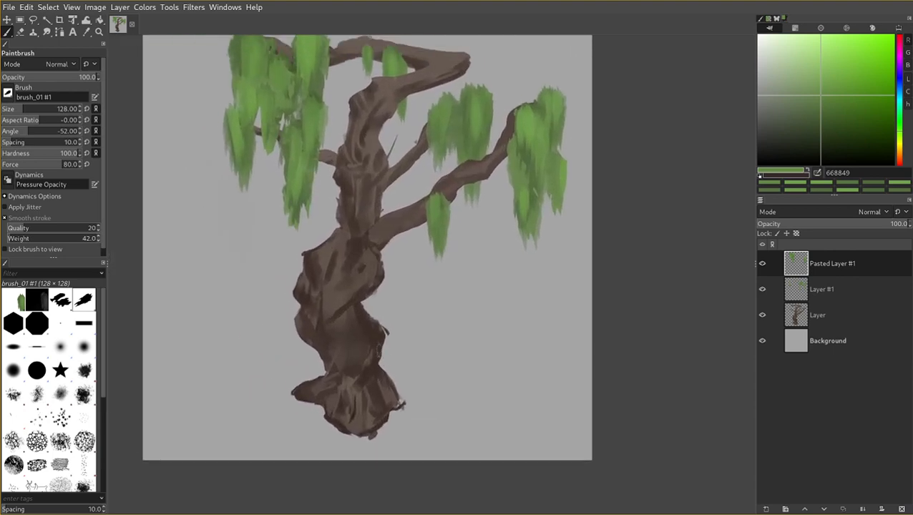
Switch to the 2. Block 01 brush and sample the dark brown 3b2d26 from the lower trunk.
key("bracketleft")
left_click(374, 335, "ctrl")
left_click(84, 323)
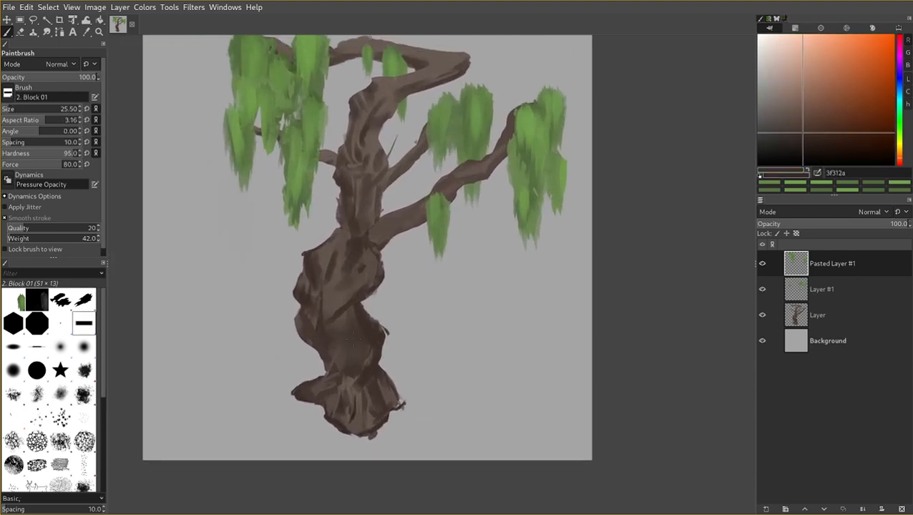
left_click(352, 340, "ctrl")
On the trunk's layer, trim the protrusion off the lower trunk's right edge with a free selection and deselect.
left_click(823, 317)
key("f")
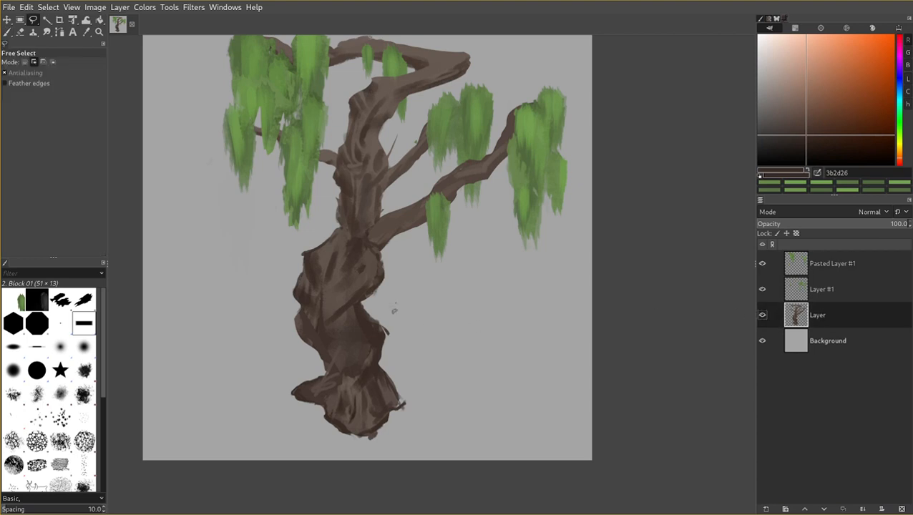
left_click_drag(413, 328, 413, 310)
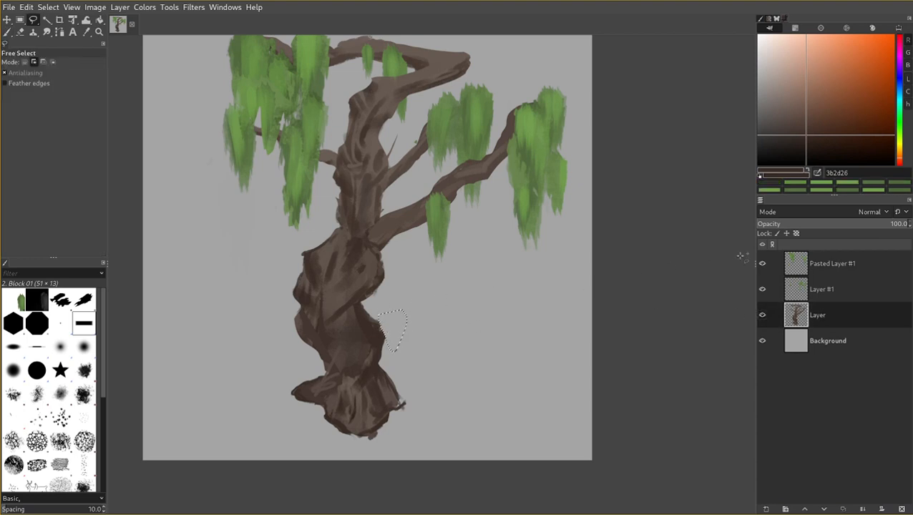
key("ctrl+shift+a")
key("p")
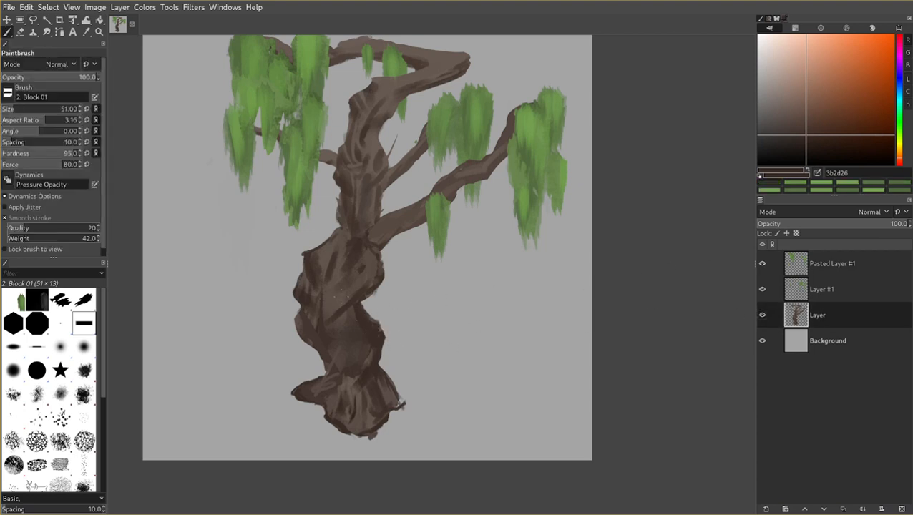
Try a sampled 5f524b stroke on the middle of the trunk with the 2. Block 01 brush, and undo it.
left_click(342, 295, "ctrl")
left_click_drag(362, 310, 363, 332)
key("bracketright")
key("bracketleft")
key("ctrl+z")
key("bracketleft")
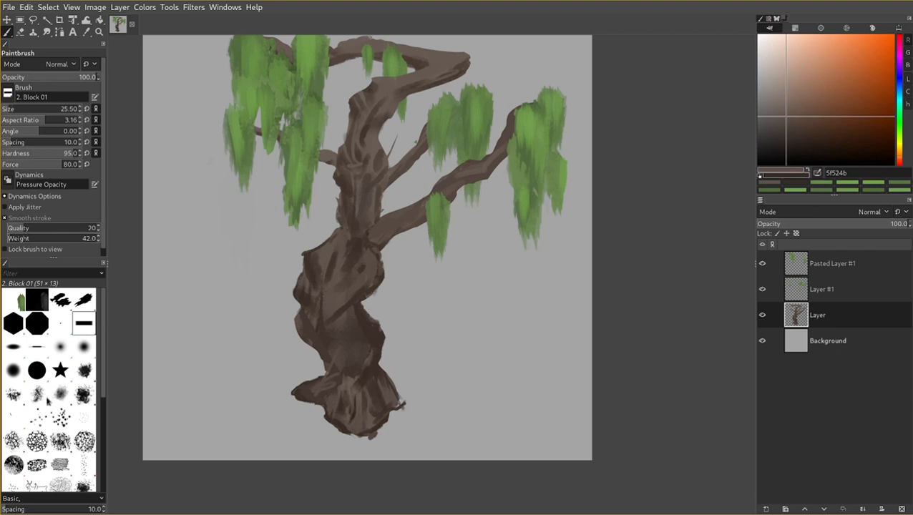
Switch to the Chalk 03 brush at size 32 and shade the trunk's twisted bulge with sampled dark brown 40322b.
left_click(14, 464)
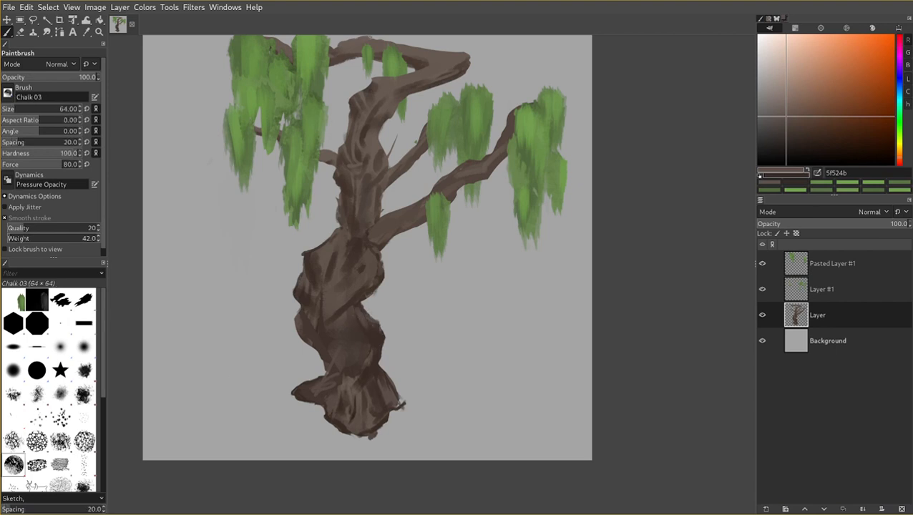
key("[")
left_click(369, 351, "ctrl")
left_click_drag(369, 351, 398, 372)
key("]")
left_click(364, 300, "ctrl")
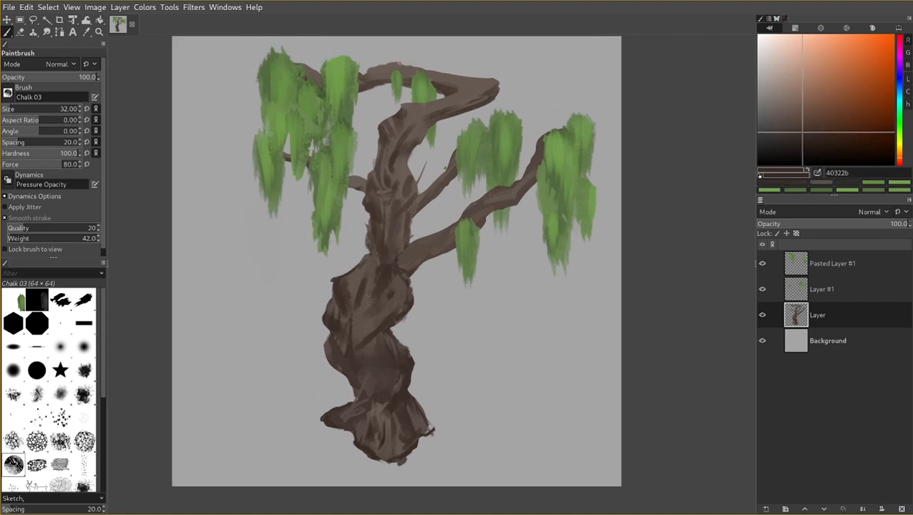
left_click_drag(365, 295, 358, 327)
Texture the left side of the trunk's bulge with sampled browns, 61544c at size 32 and 3a2c25 at size 64.
key("]")
left_click(334, 315, "ctrl")
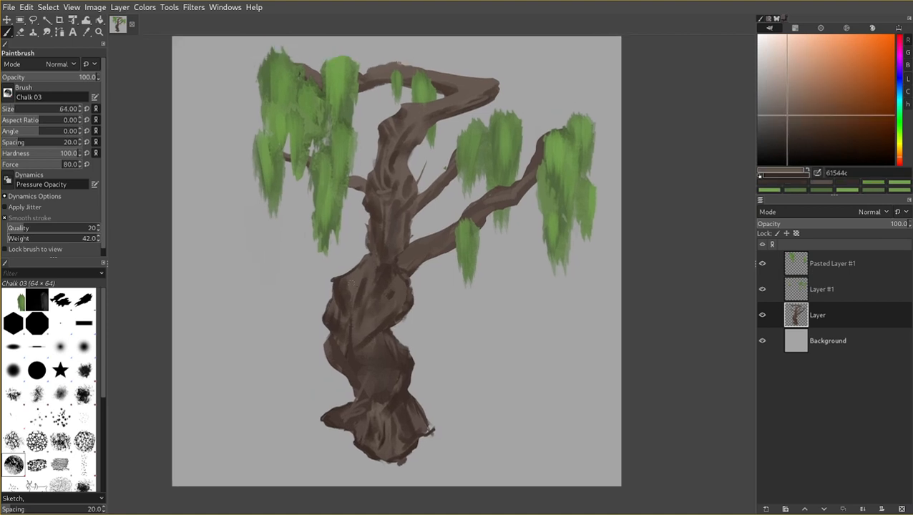
key("[")
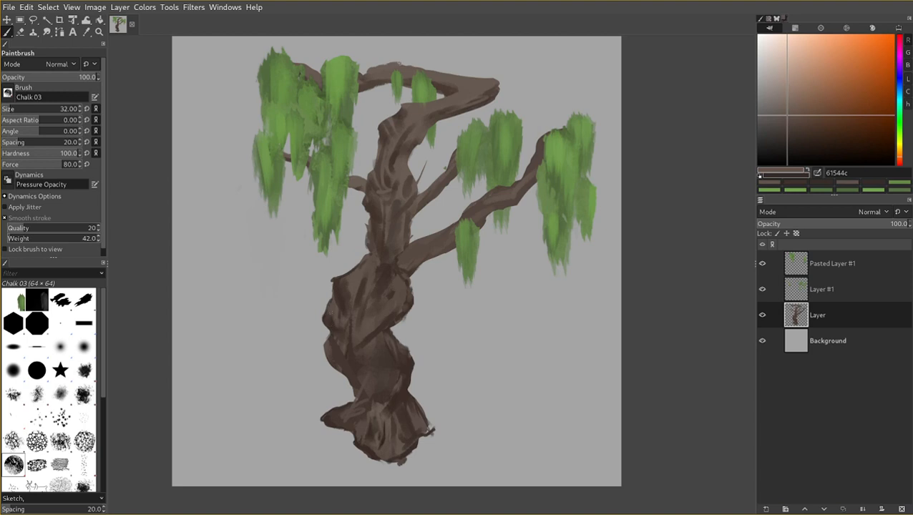
left_click_drag(338, 290, 343, 297)
left_click(335, 321, "ctrl")
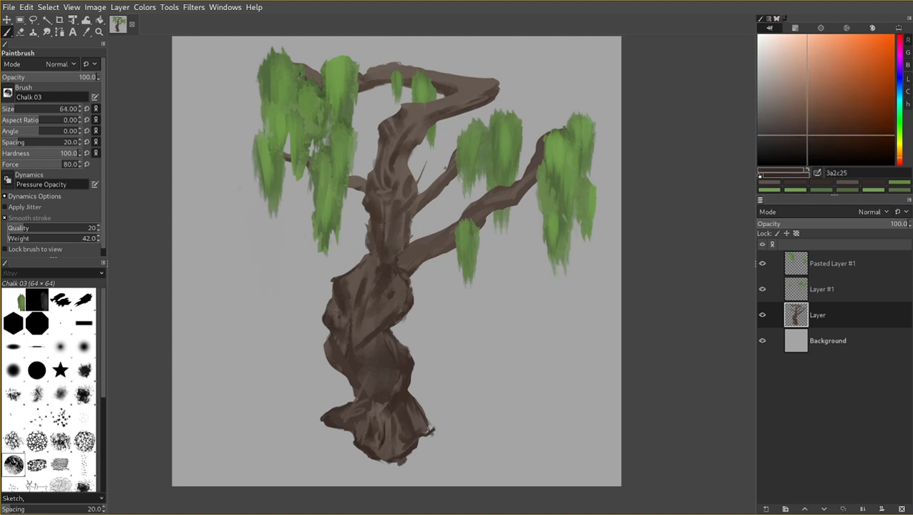
key("]")
left_click_drag(364, 329, 340, 415)
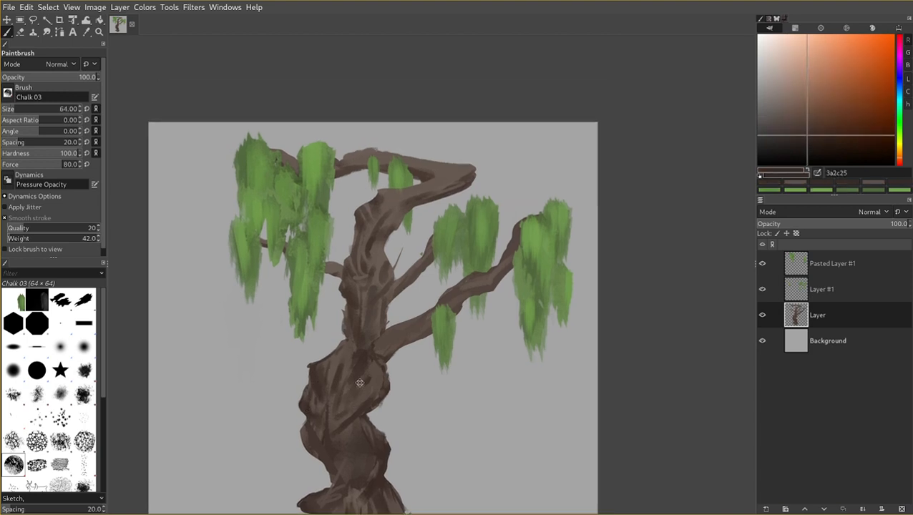
Trim the upper trunk's left edge and remove the thin spur right of the trunk with free selections.
mouse_move(349, 349)
left_mouse_down()
mouse_move(360, 451)
mouse_move(356, 250)
mouse_move(369, 228)
mouse_move(327, 233)
left_mouse_up()
key("f")
key("ctrl+comma")
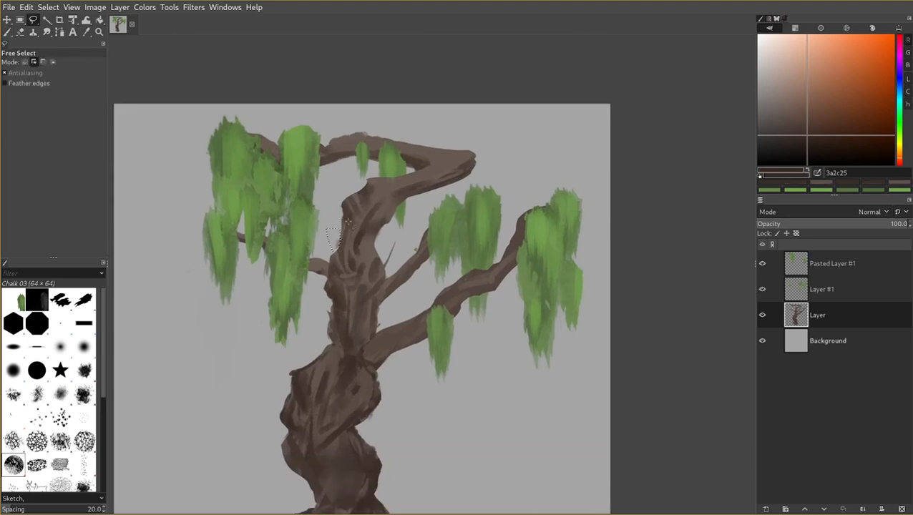
key("ctrl+shift+a")
left_click_drag(428, 287, 397, 248)
mouse_move(393, 249)
left_mouse_down()
mouse_move(383, 315)
mouse_move(354, 245)
left_mouse_up()
left_click_drag(353, 245, 373, 266)
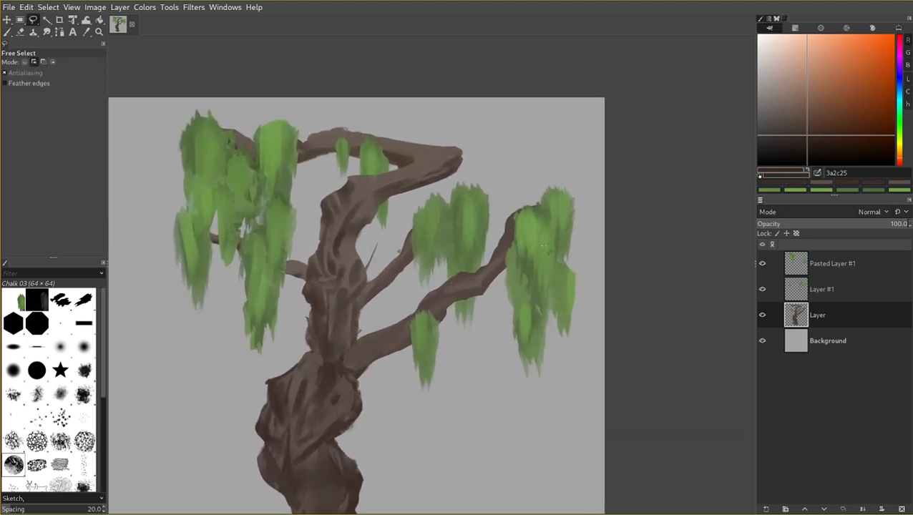
mouse_move(381, 235)
left_mouse_down()
mouse_move(371, 270)
mouse_move(381, 234)
left_mouse_up()
key("ctrl+z")
left_click_drag(371, 273, 330, 346)
scroll(330, 345, "up", 2)
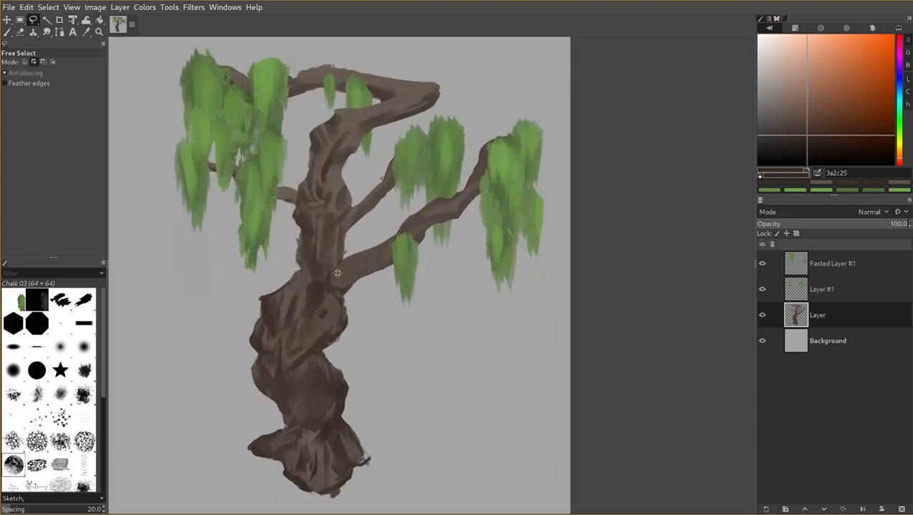
Refine the trunk's base and lower right edge with sampled browns using the Chalk 03 brush, down to size 32.
key("p")
key("bracketright")
left_click(354, 446, "ctrl")
left_click_drag(362, 454, 351, 397)
left_click_drag(359, 401, 356, 394)
key("bracketleft")
left_click(349, 381, "ctrl")
left_click(350, 383, "ctrl")
key("bracketleft")
Inspect the whole tree with the panels hidden, and bring the panels back.
scroll(354, 401, "down", 3)
mouse_move(379, 365)
left_mouse_down()
mouse_move(395, 364)
mouse_move(375, 357)
mouse_move(458, 367)
mouse_move(458, 355)
left_mouse_up()
scroll(395, 364, "up", 3)
key("Tab")
mouse_move(448, 417)
left_mouse_down()
mouse_move(463, 411)
mouse_move(459, 398)
left_mouse_up()
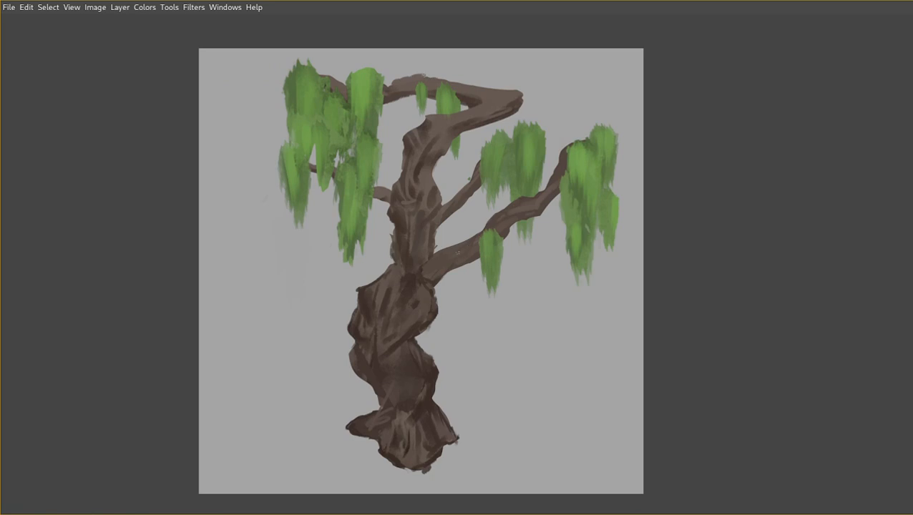
key("Tab")
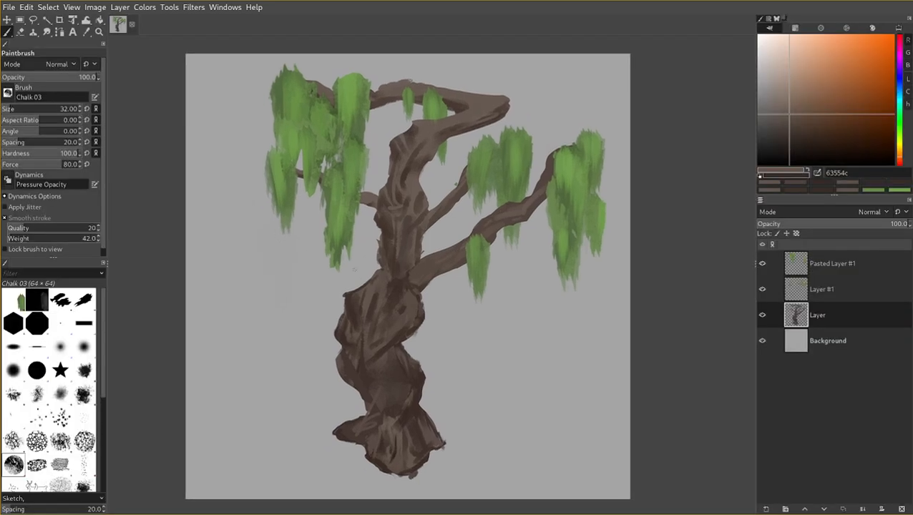